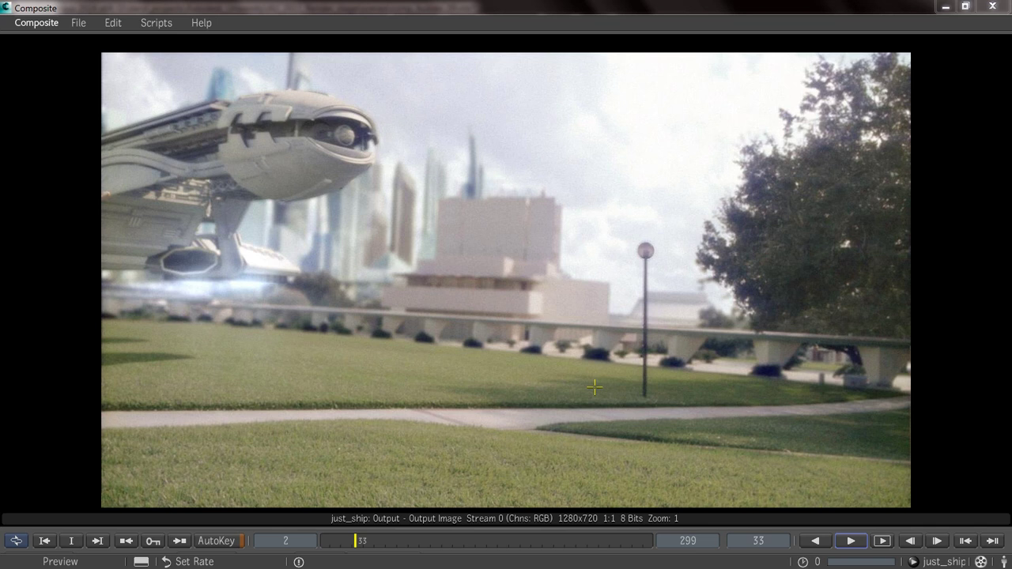
Play back the just_ship composite and stop it near the end of the shot
{"action": "left_click", "coordinate": [851, 542]}
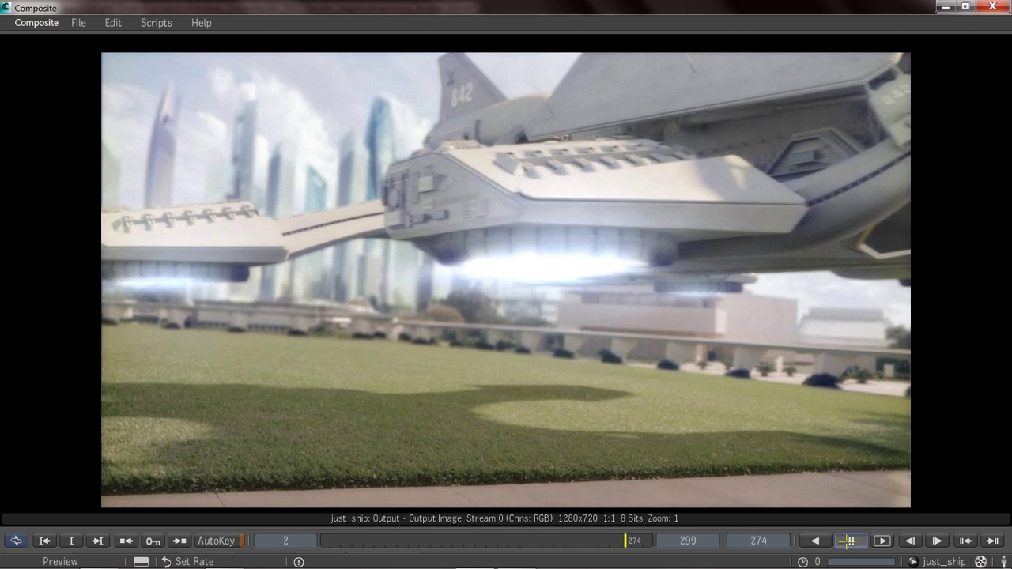
{"action": "left_click", "coordinate": [849, 540]}
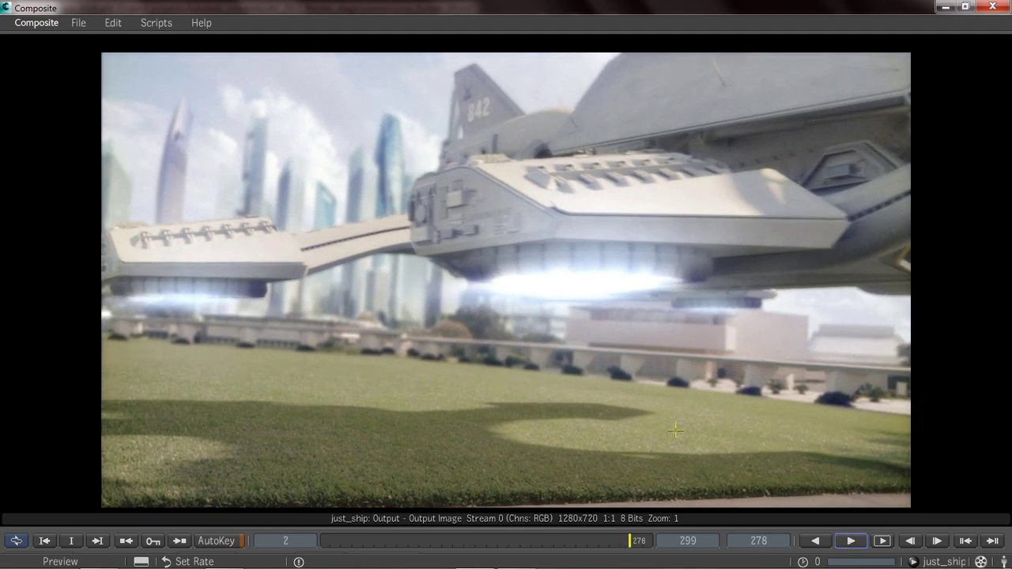
Switch to Maya, create a new empty render layer and make it the active layer
{"action": "key", "text": "alt+Tab"}
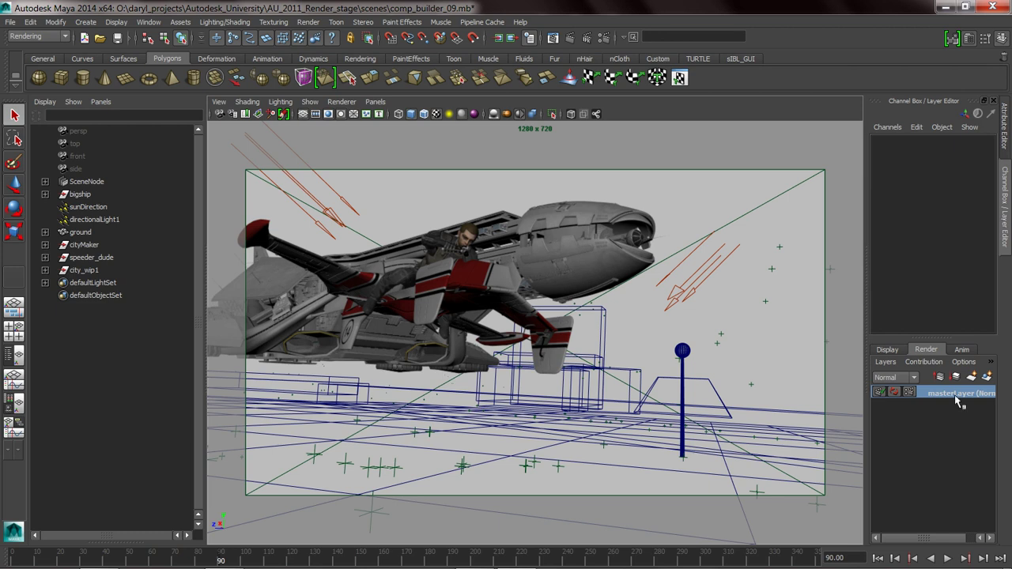
{"action": "left_click", "coordinate": [970, 376]}
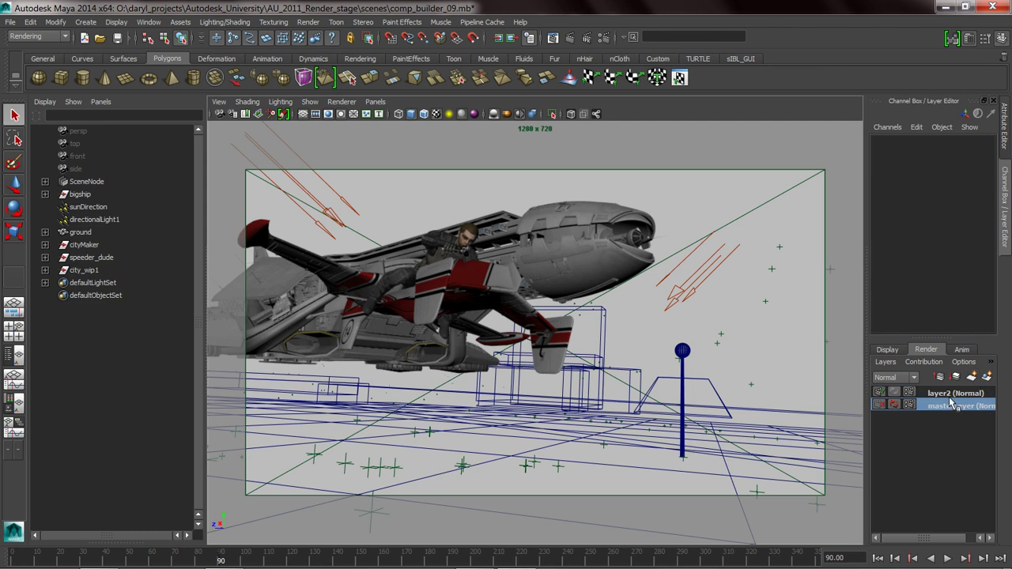
{"action": "left_click", "coordinate": [955, 395]}
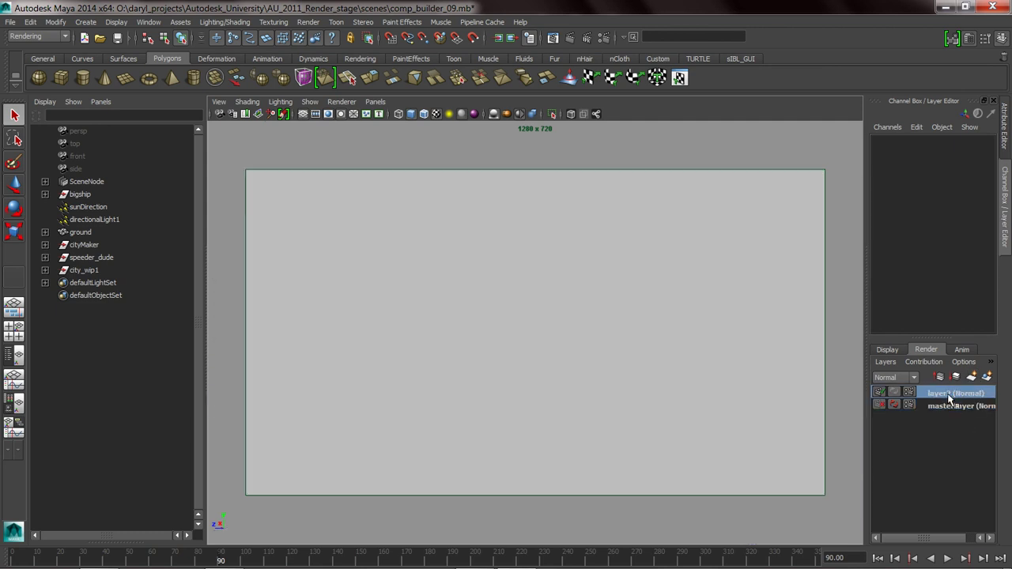
Add the sunDirection light and the bigship group to the new render layer
{"action": "left_click", "coordinate": [94, 208]}
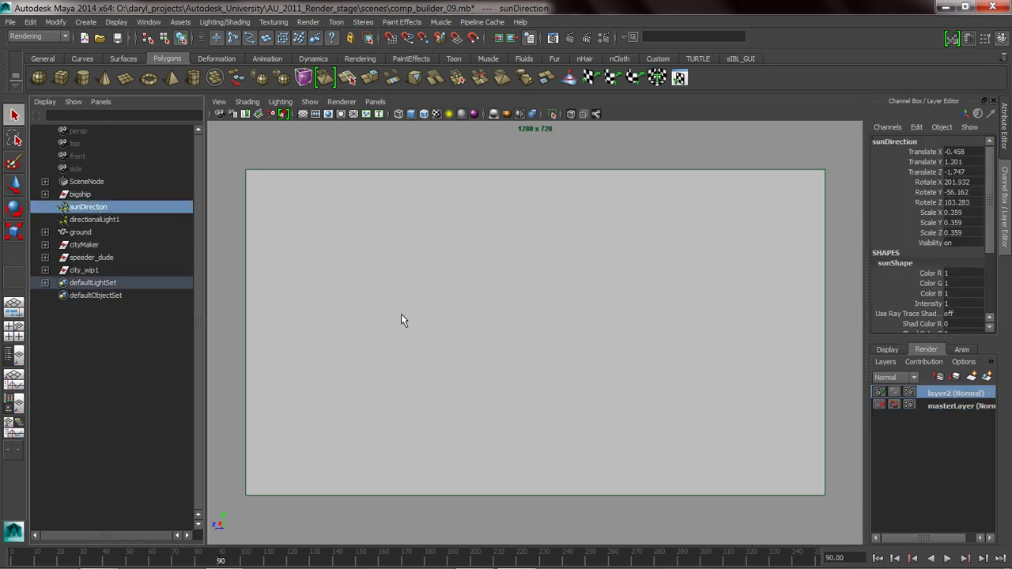
{"action": "right_click", "coordinate": [948, 397]}
{"action": "left_click", "coordinate": [948, 415]}
{"action": "left_click", "coordinate": [88, 195]}
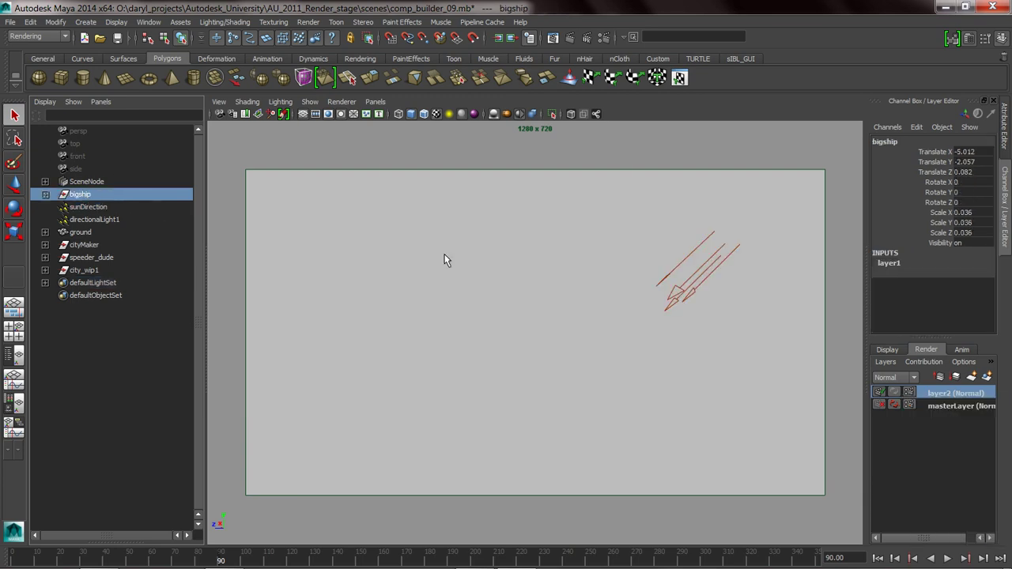
{"action": "right_click", "coordinate": [938, 393]}
{"action": "left_click", "coordinate": [948, 416]}
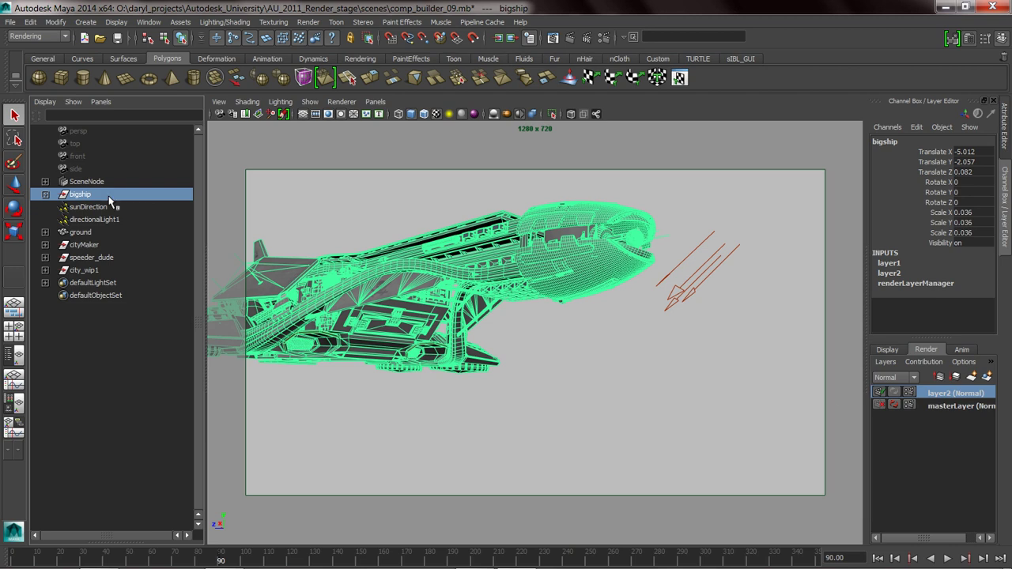
Add SceneNode, ground and speeder_dude together to the new render layer, leaving out cityMaker
{"action": "left_click", "coordinate": [83, 183]}
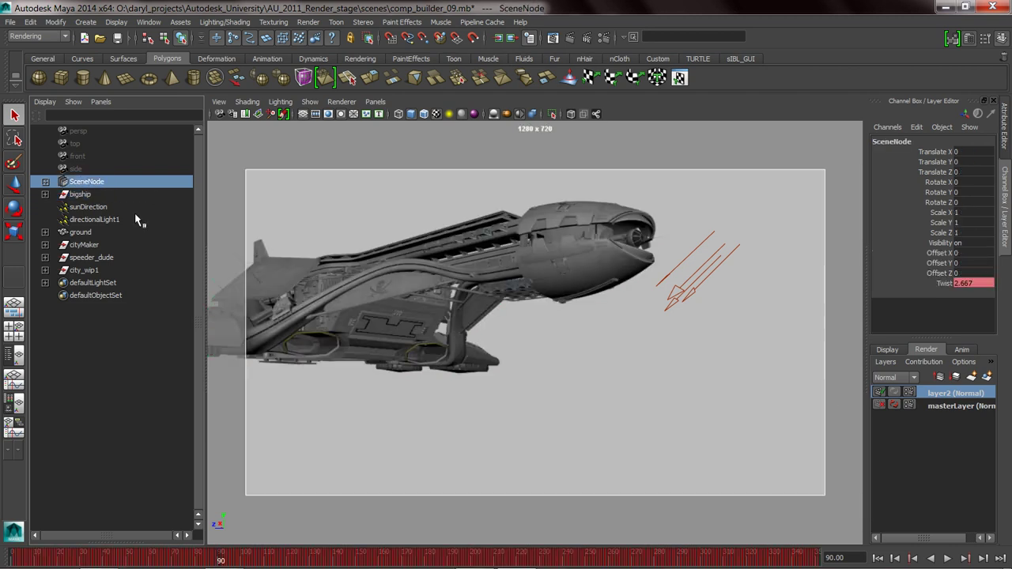
{"action": "left_click", "coordinate": [81, 232], "text": "ctrl"}
{"action": "left_click", "coordinate": [84, 245], "text": "ctrl"}
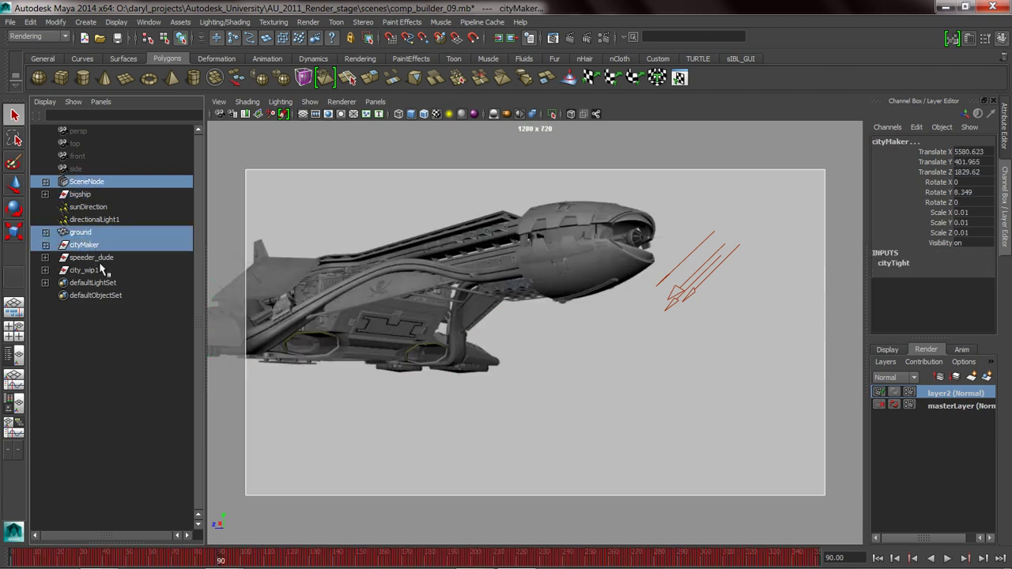
{"action": "left_click", "coordinate": [90, 247], "text": "ctrl"}
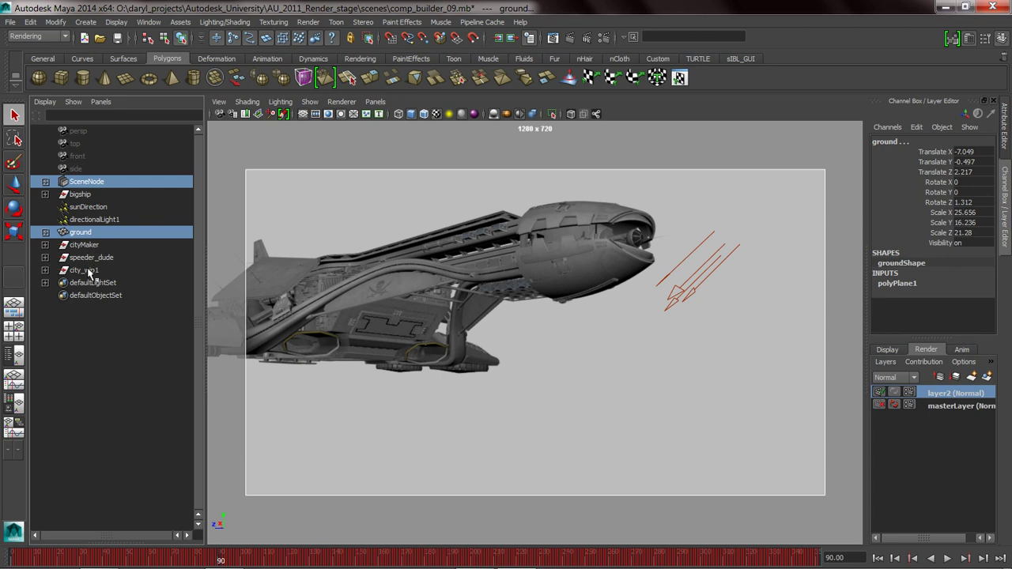
{"action": "left_click", "coordinate": [93, 257], "text": "ctrl"}
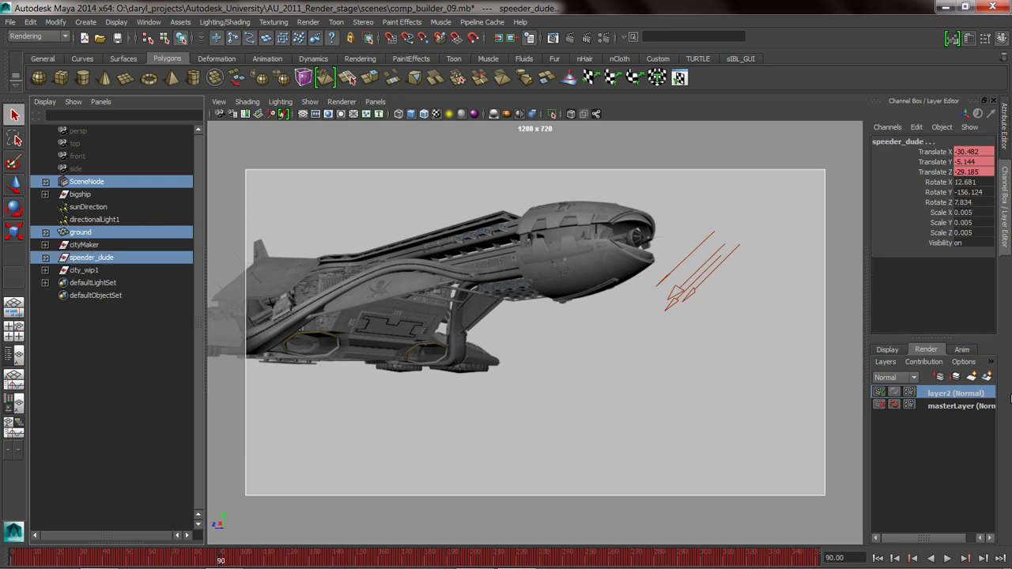
{"action": "right_click", "coordinate": [957, 392]}
{"action": "left_click", "coordinate": [959, 412]}
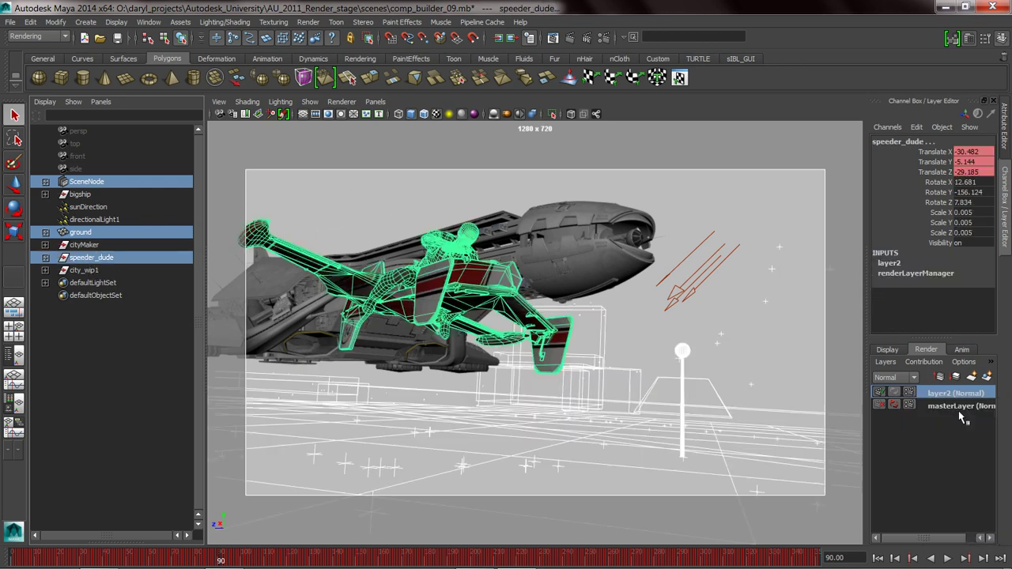
Rename the new render layer to bg
{"action": "double_click", "coordinate": [956, 392]}
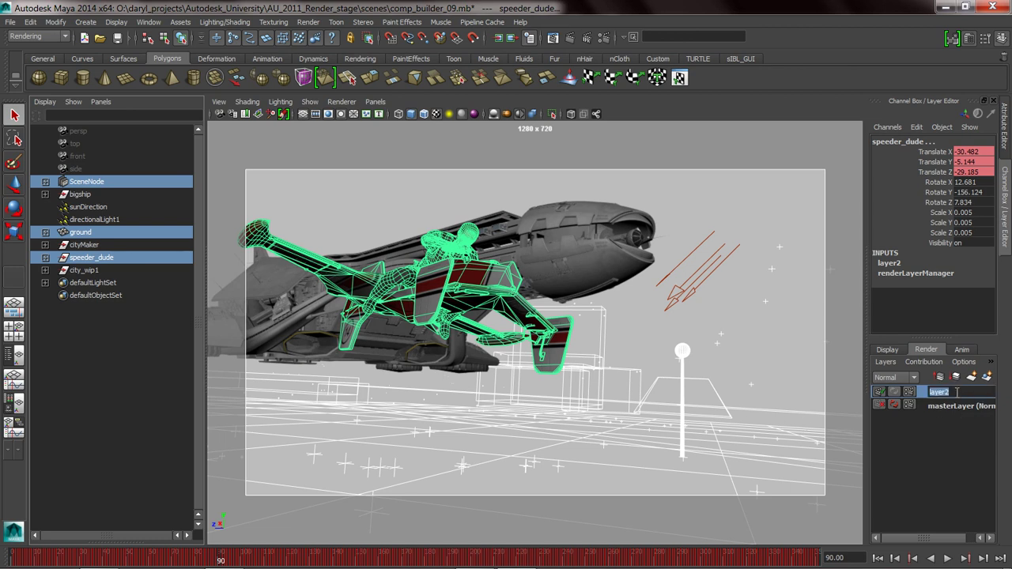
{"action": "type", "text": "bg"}
{"action": "key", "text": "Return"}
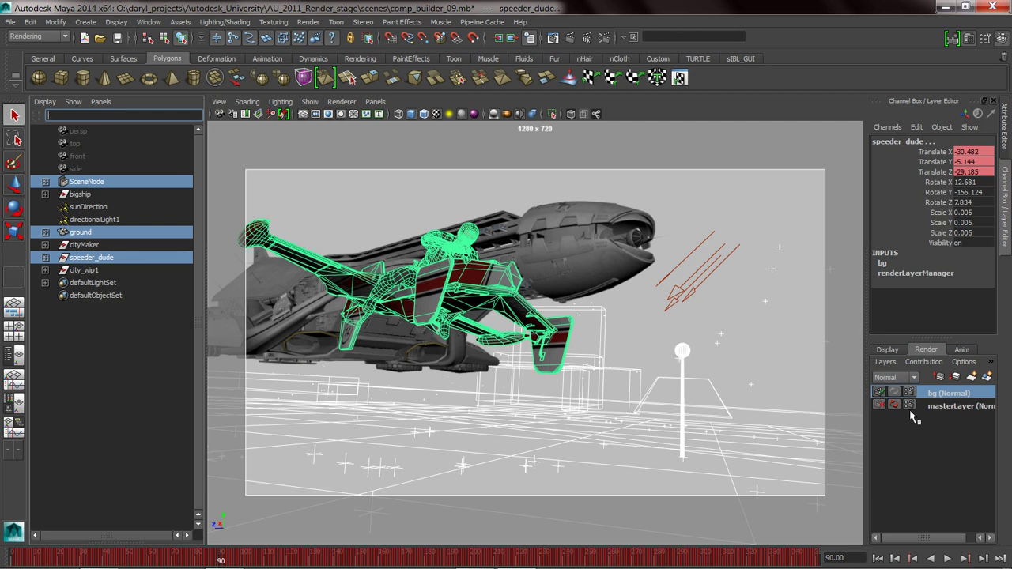
Assign a Lambert material to the speeder on the bg layer and compare its look with the masterLayer
{"action": "left_click", "coordinate": [565, 349]}
{"action": "right_click_drag", "start_coordinate": [565, 349], "coordinate": [672, 481]}
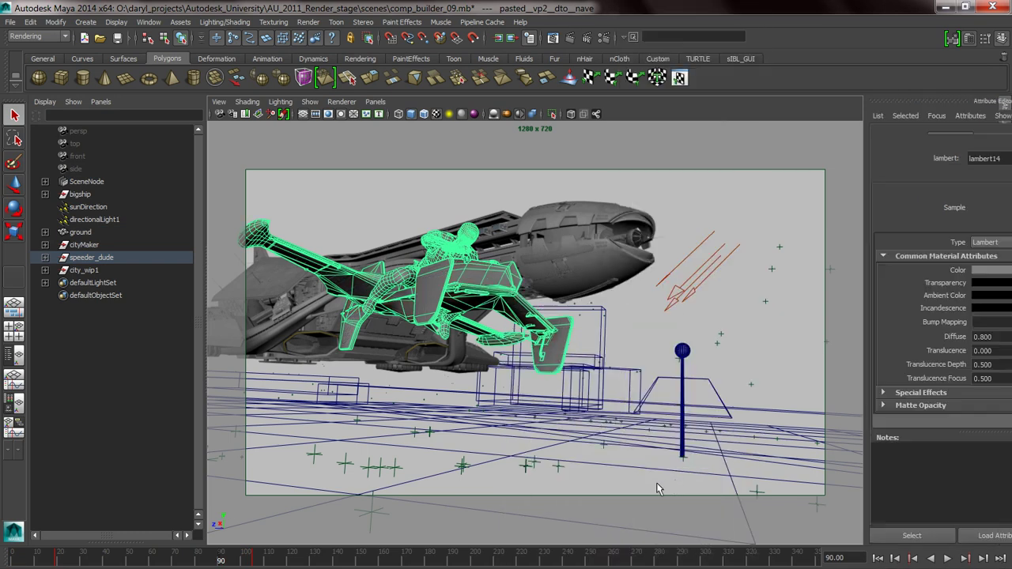
{"action": "left_click", "coordinate": [622, 204]}
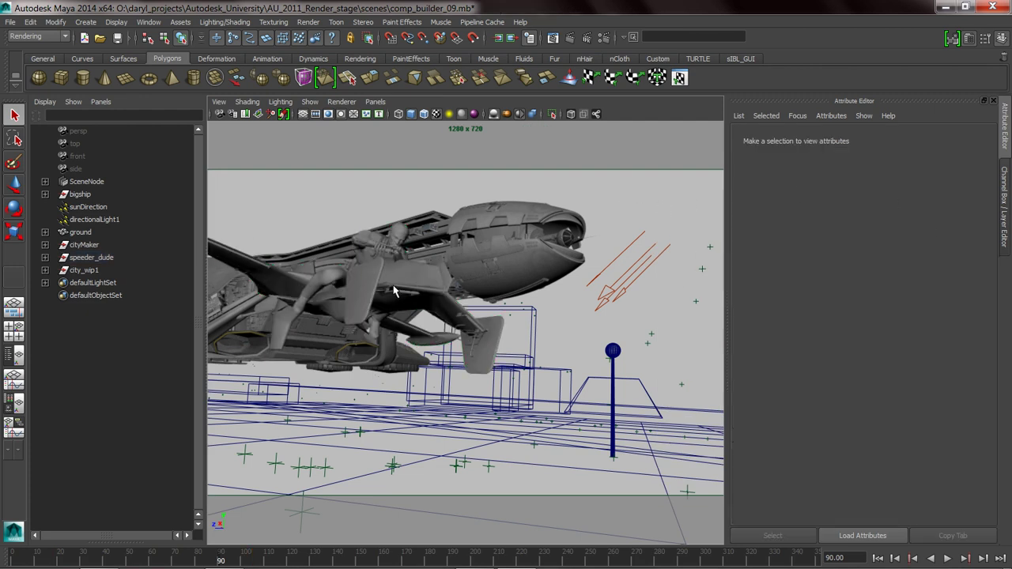
{"action": "left_click", "coordinate": [1005, 241]}
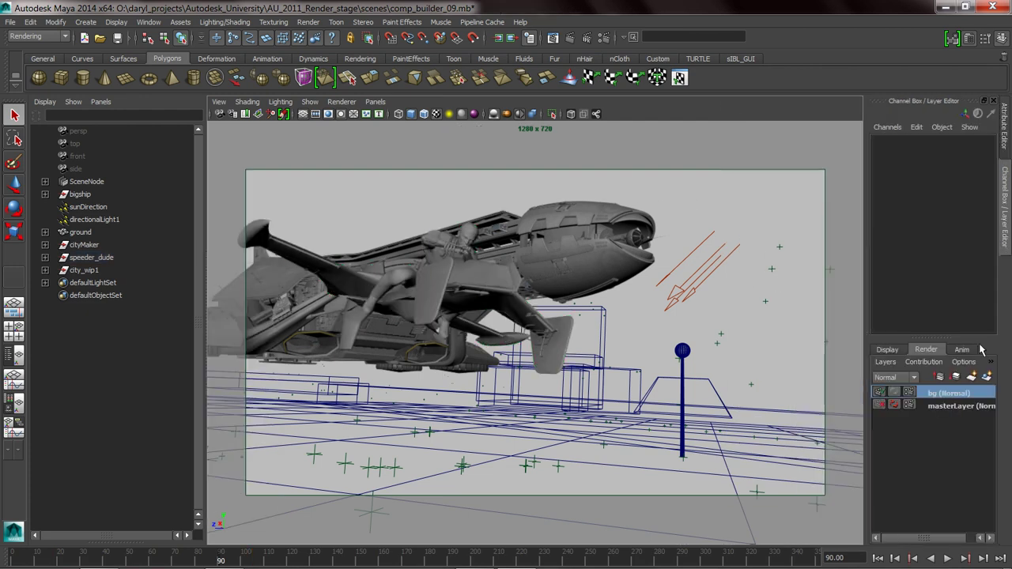
{"action": "left_click", "coordinate": [955, 406]}
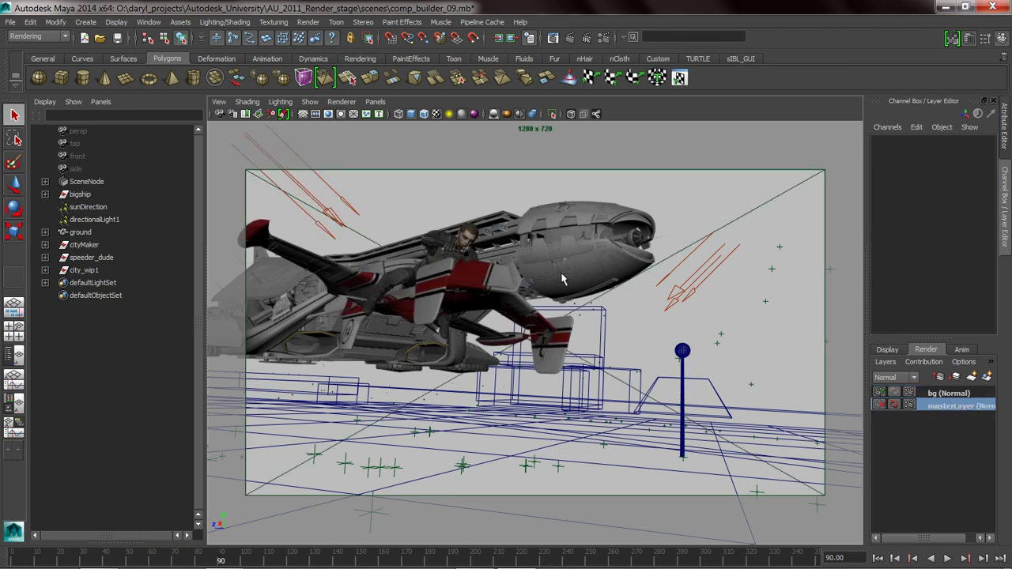
{"action": "left_click", "coordinate": [949, 393]}
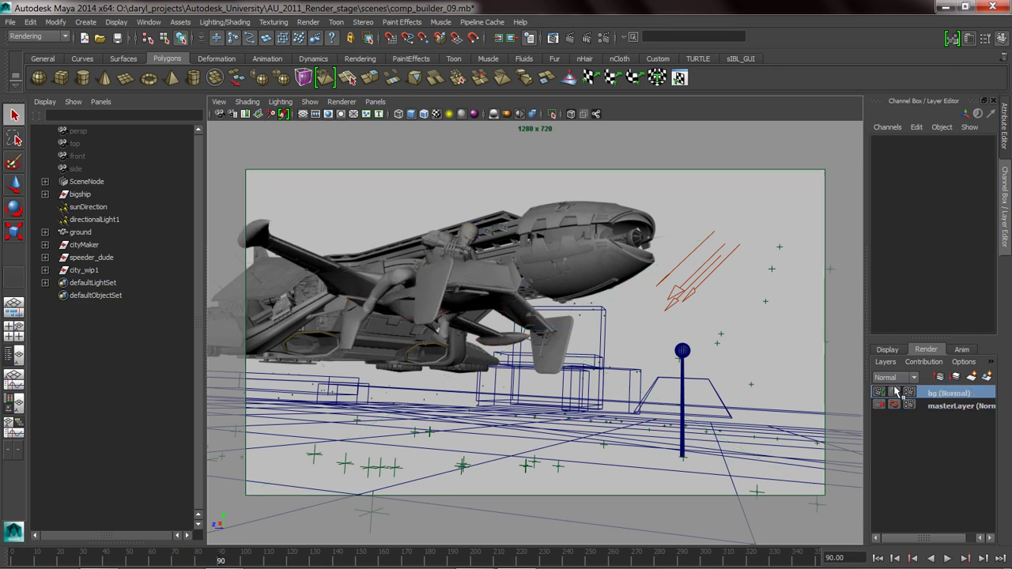
Create a layer override for the sunDirection light's Intensity on the bg layer and set it to 2
{"action": "left_click", "coordinate": [699, 305]}
{"action": "left_click", "coordinate": [1005, 142]}
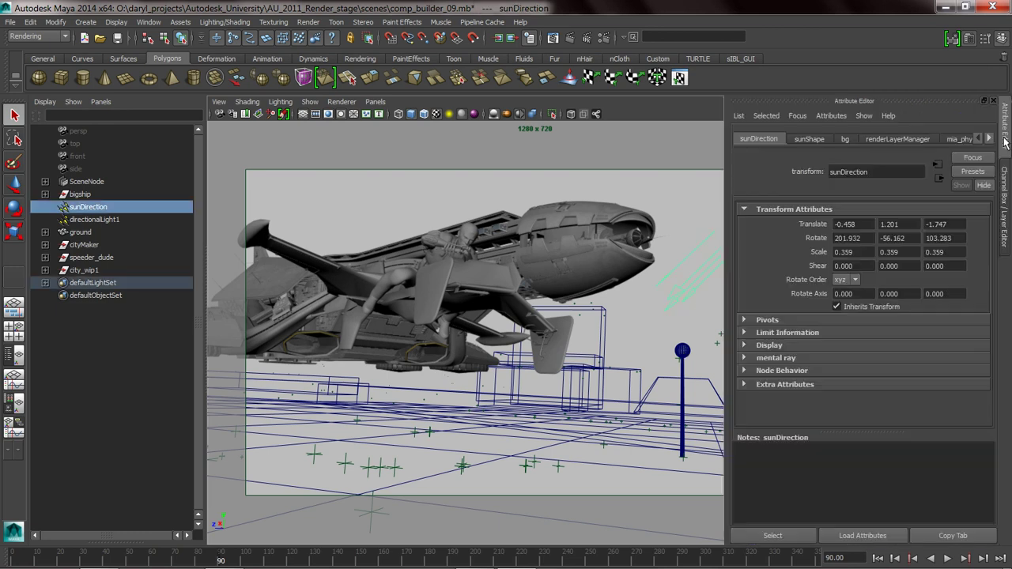
{"action": "left_click", "coordinate": [812, 139]}
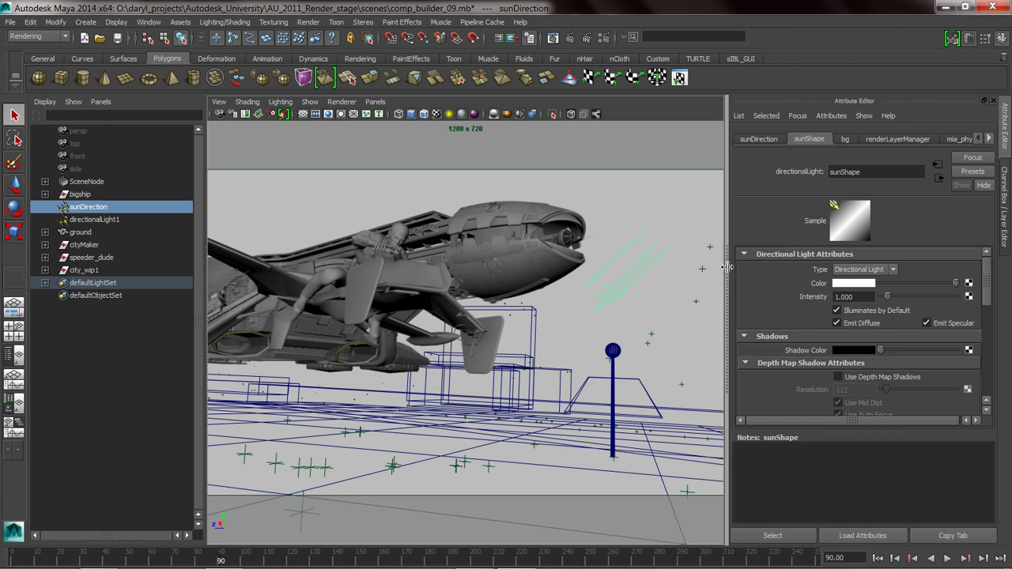
{"action": "right_click", "coordinate": [811, 300]}
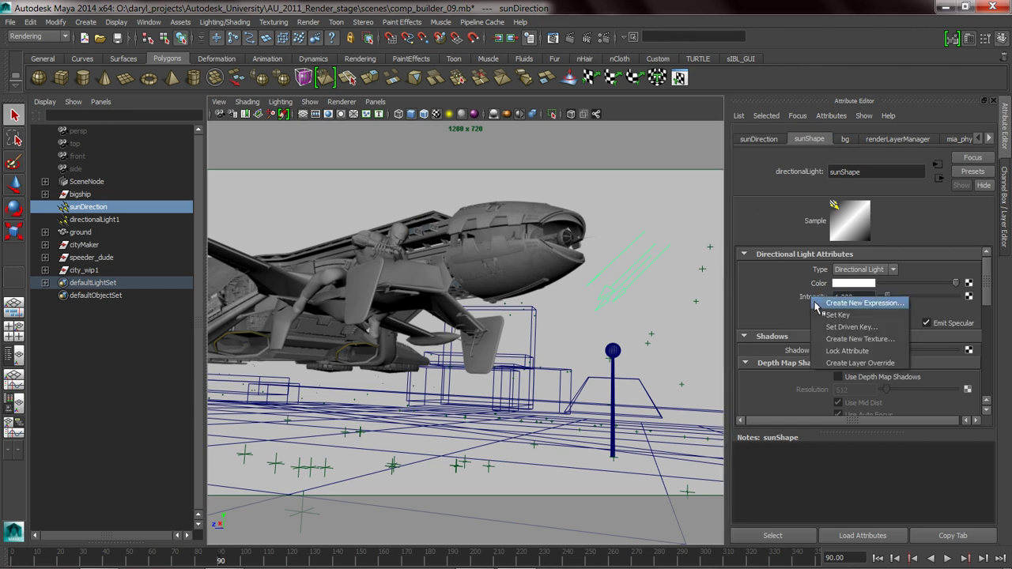
{"action": "left_click", "coordinate": [854, 363]}
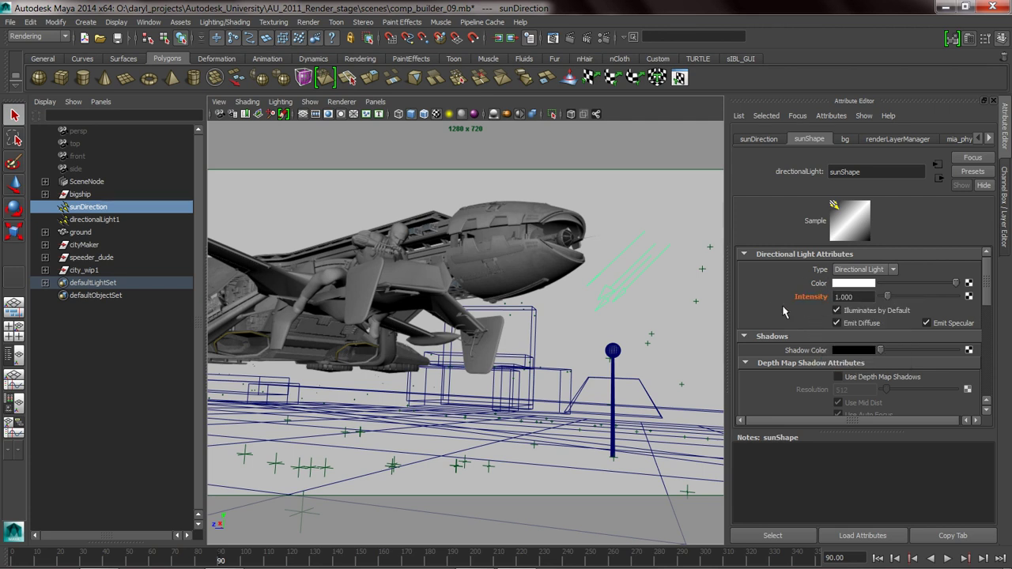
{"action": "double_click", "coordinate": [859, 298]}
{"action": "type", "text": "2"}
{"action": "key", "text": "Return"}
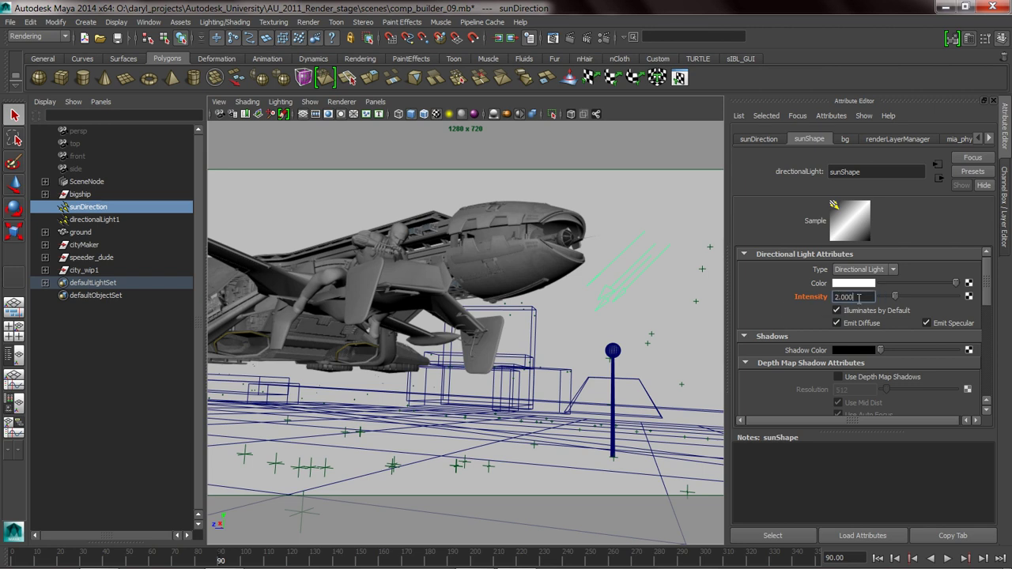
Compare the sunDirection light's Intensity between the masterLayer and the bg layer
{"action": "left_click", "coordinate": [1006, 224]}
{"action": "left_click", "coordinate": [958, 406]}
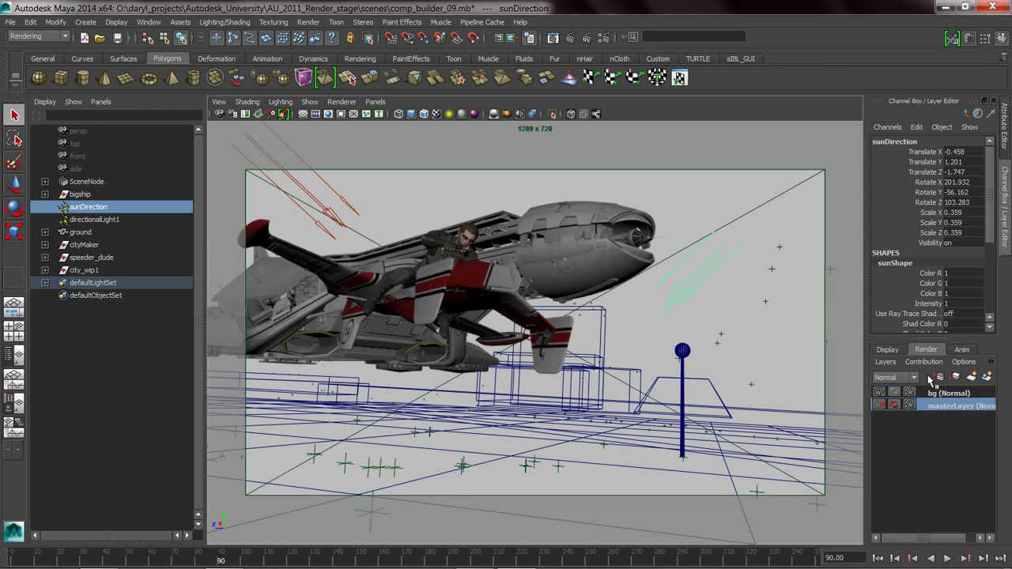
{"action": "left_click", "coordinate": [930, 304]}
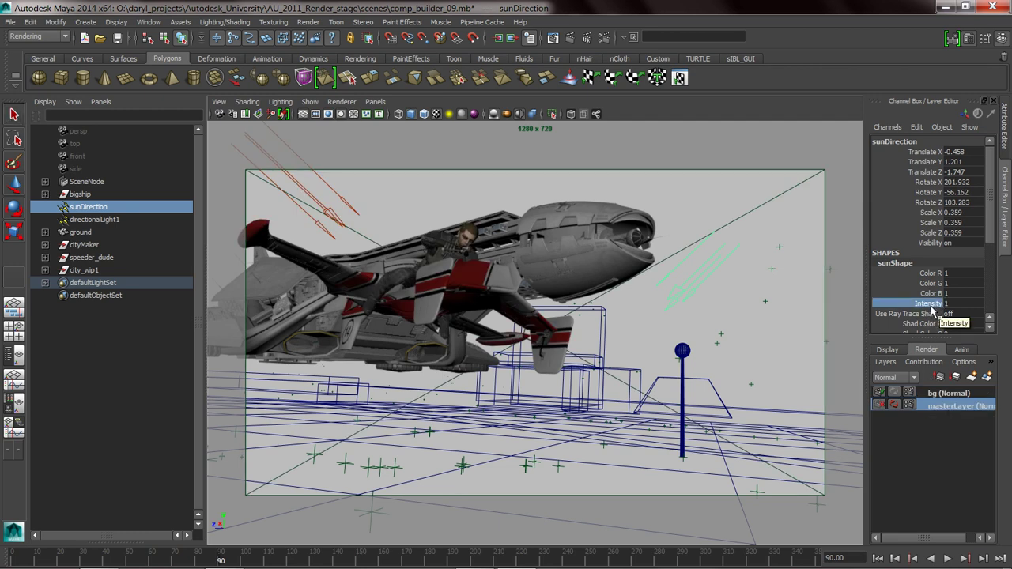
{"action": "left_click", "coordinate": [947, 395]}
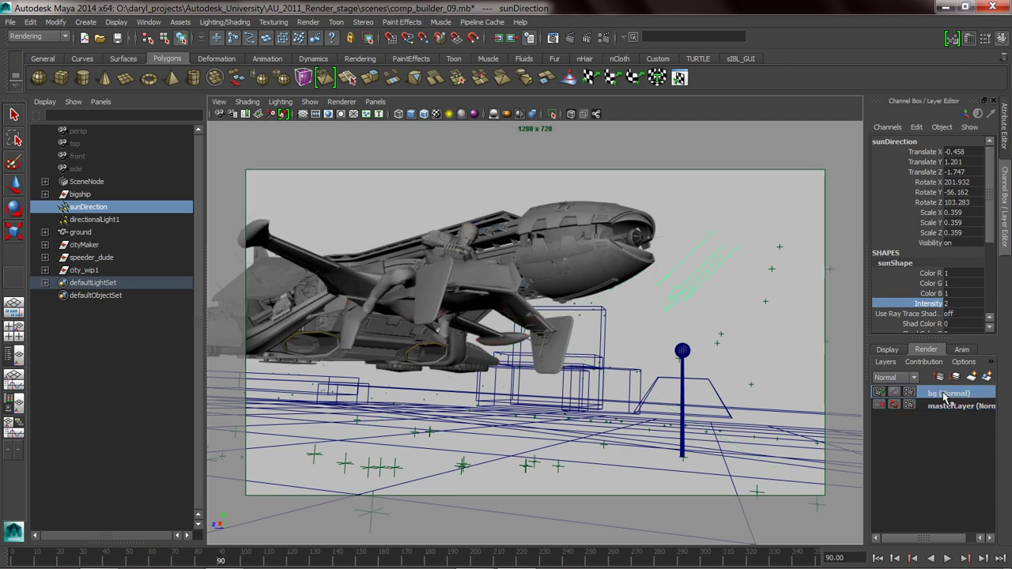
Open the sunDirection light's Intensity for editing on the bg layer and deselect the light
{"action": "left_click", "coordinate": [959, 305]}
{"action": "key", "text": "BackSpace"}
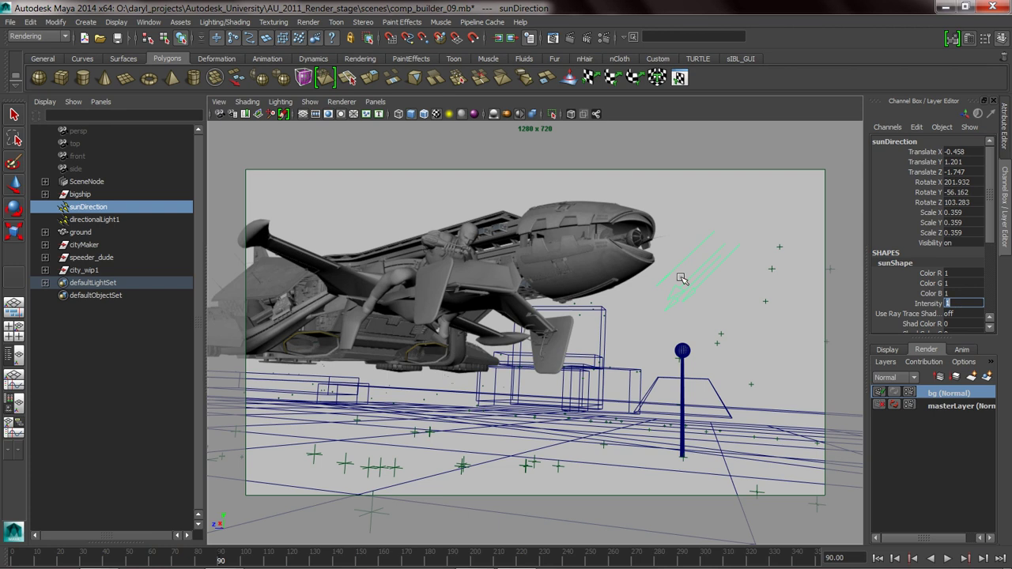
{"action": "left_click", "coordinate": [682, 222]}
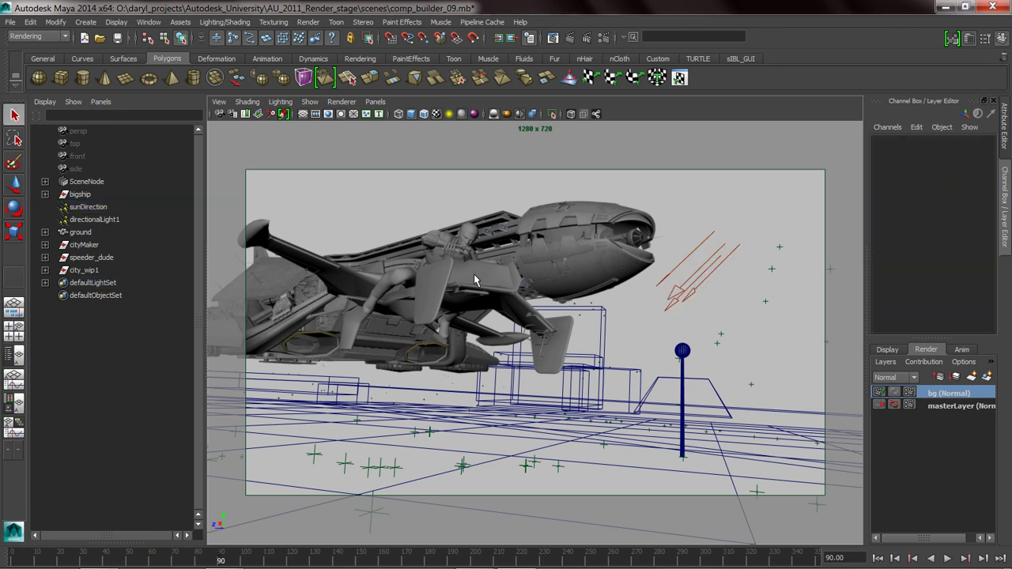
Turn off Primary Visibility in the big ship mesh's render stats on the bg layer
{"action": "left_click", "coordinate": [572, 256]}
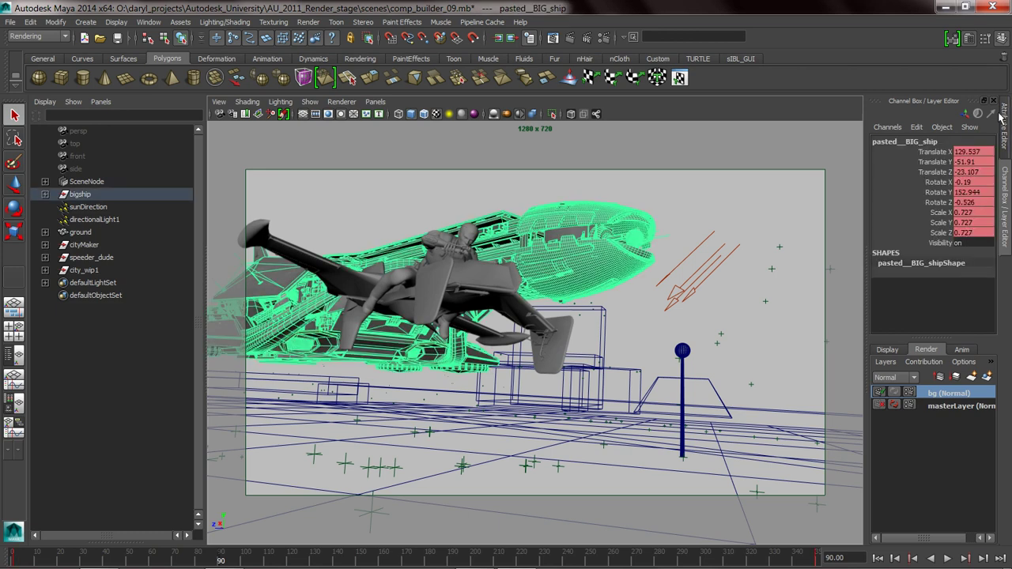
{"action": "left_click", "coordinate": [1005, 124]}
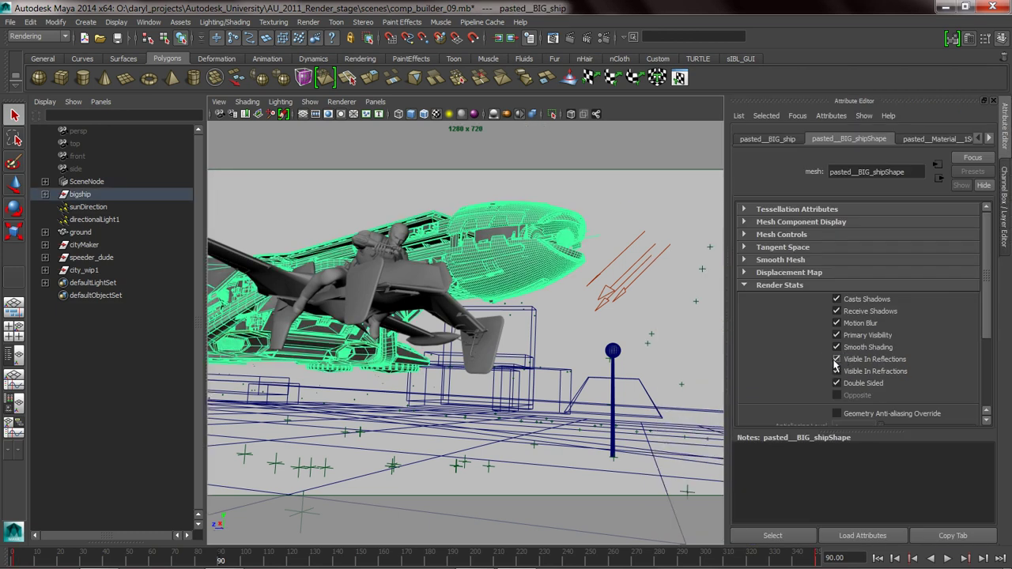
{"action": "left_click", "coordinate": [836, 334]}
{"action": "left_click", "coordinate": [419, 204]}
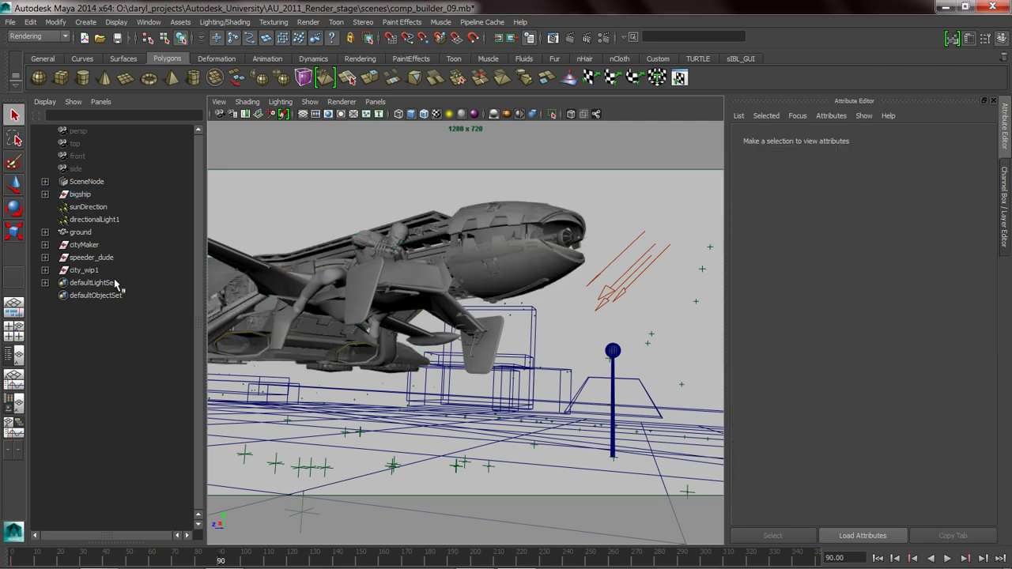
Turn off Primary Visibility for all meshes in the speeder_dude hierarchy at once in the Attribute Spread Sheet on the bg layer
{"action": "left_click", "coordinate": [92, 258]}
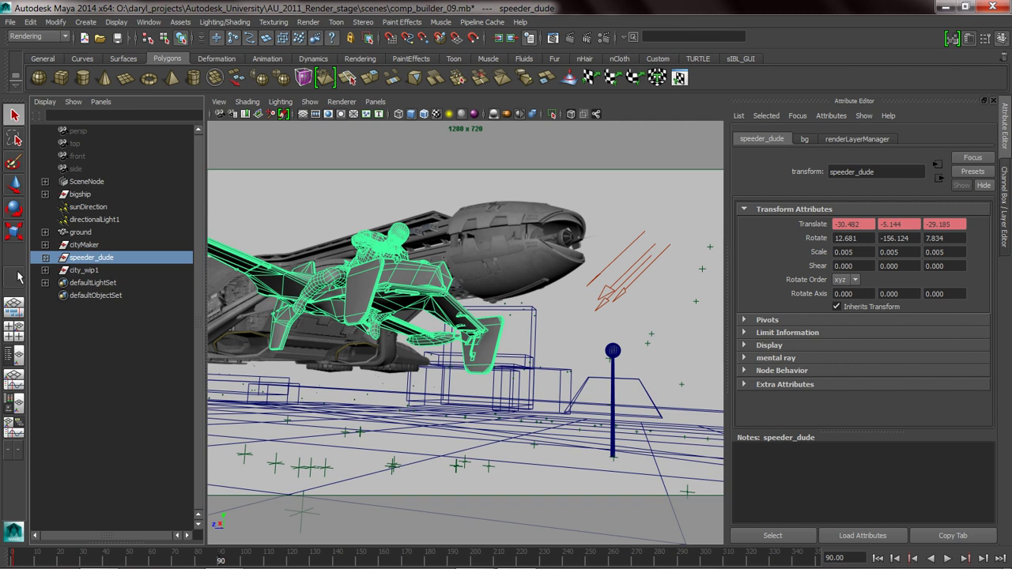
{"action": "left_click", "coordinate": [45, 258], "text": "shift"}
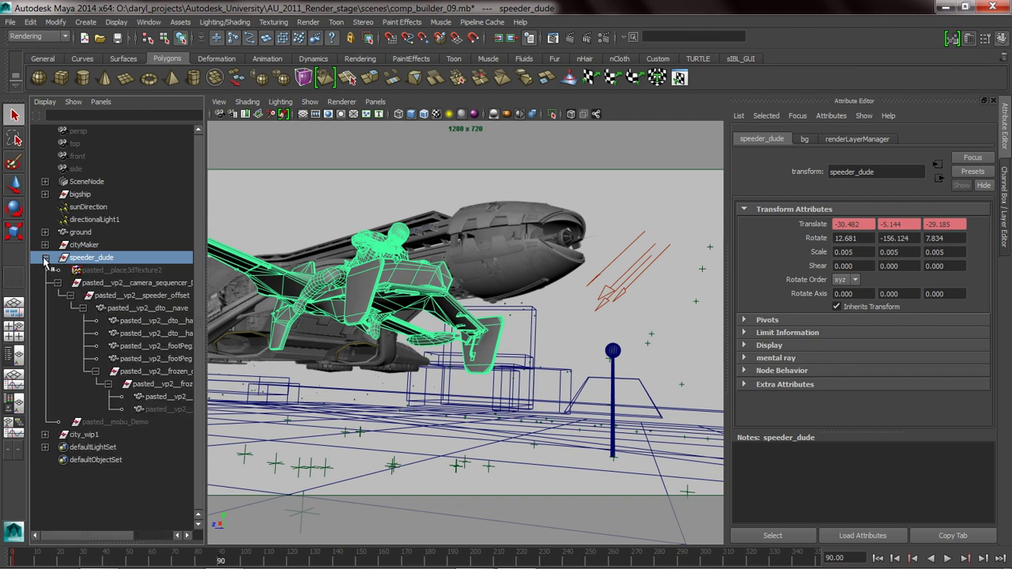
{"action": "left_click", "coordinate": [165, 409], "text": "shift"}
{"action": "key", "text": "space"}
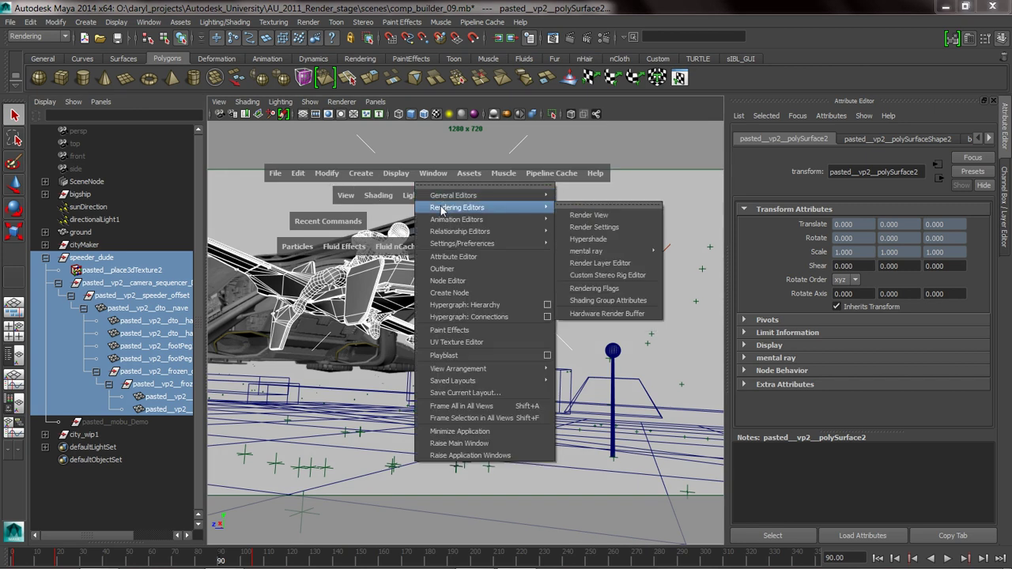
{"action": "mouse_move", "coordinate": [550, 196]}
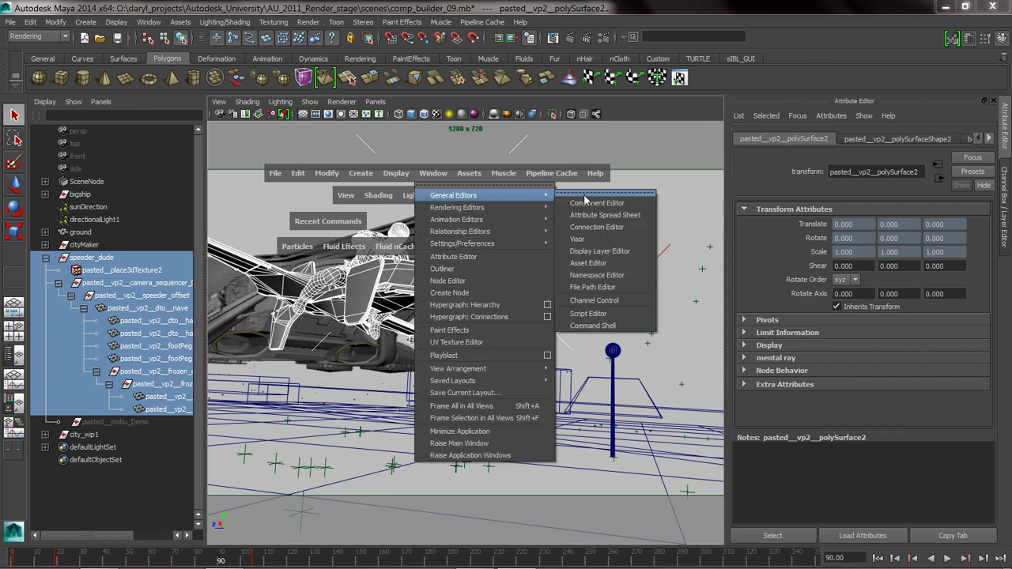
{"action": "left_click", "coordinate": [622, 215]}
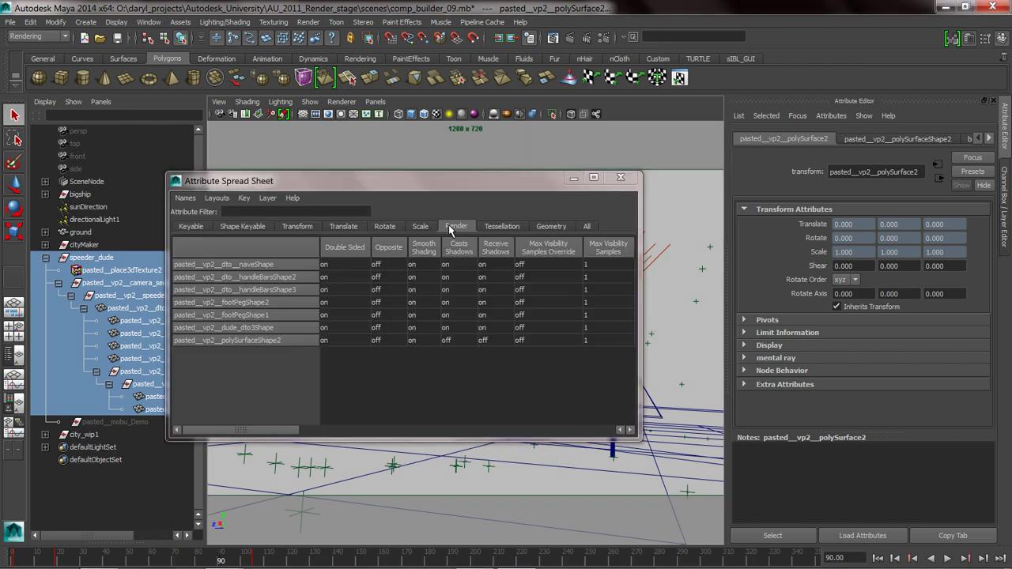
{"action": "left_click_drag", "start_coordinate": [247, 431], "coordinate": [348, 433]}
{"action": "left_click", "coordinate": [541, 248]}
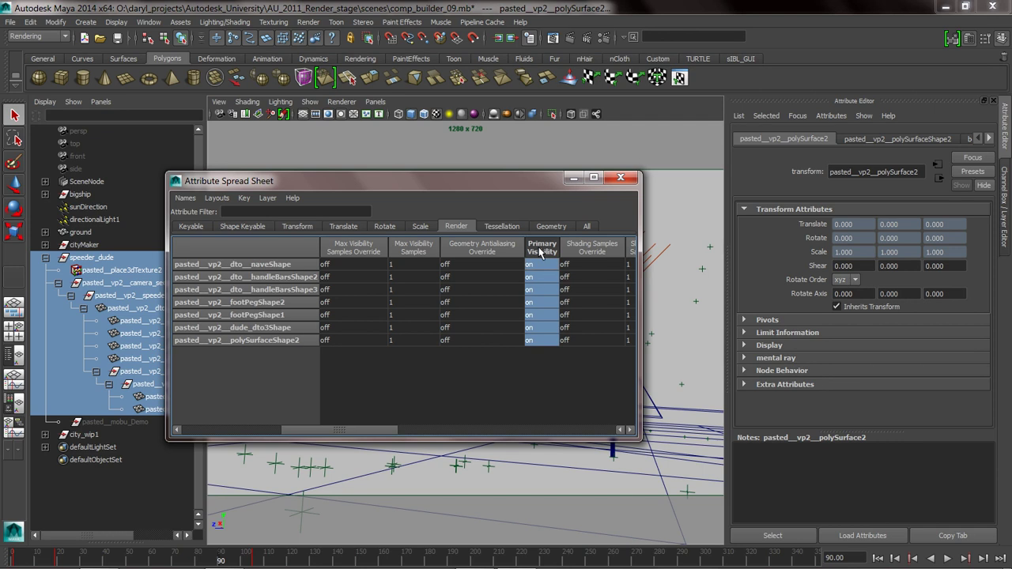
{"action": "type", "text": "0"}
{"action": "key", "text": "Return"}
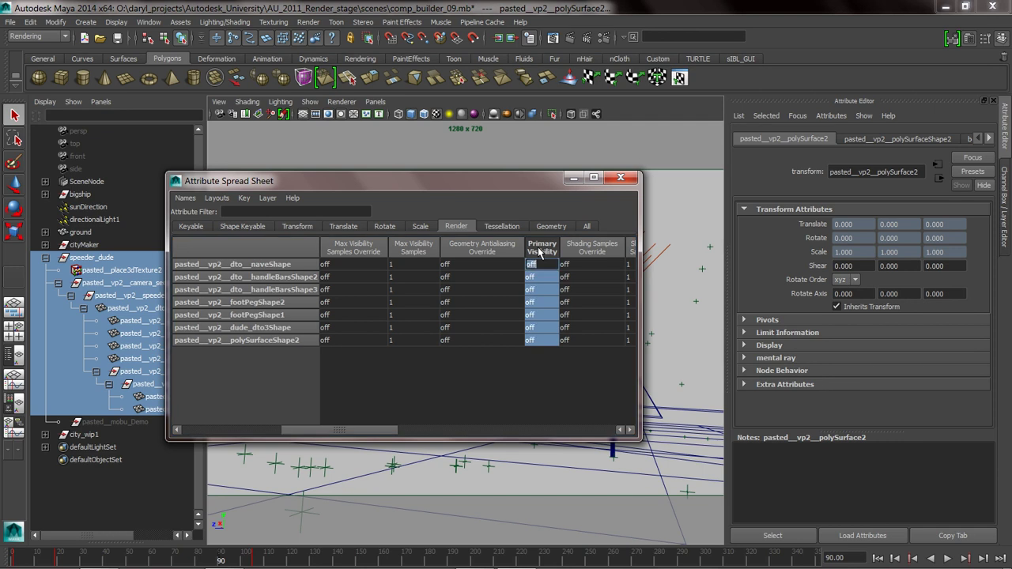
Compare the speeder_dude meshes' Primary Visibility between the masterLayer and the bg layer, and close the spread sheet
{"action": "left_click", "coordinate": [1005, 221]}
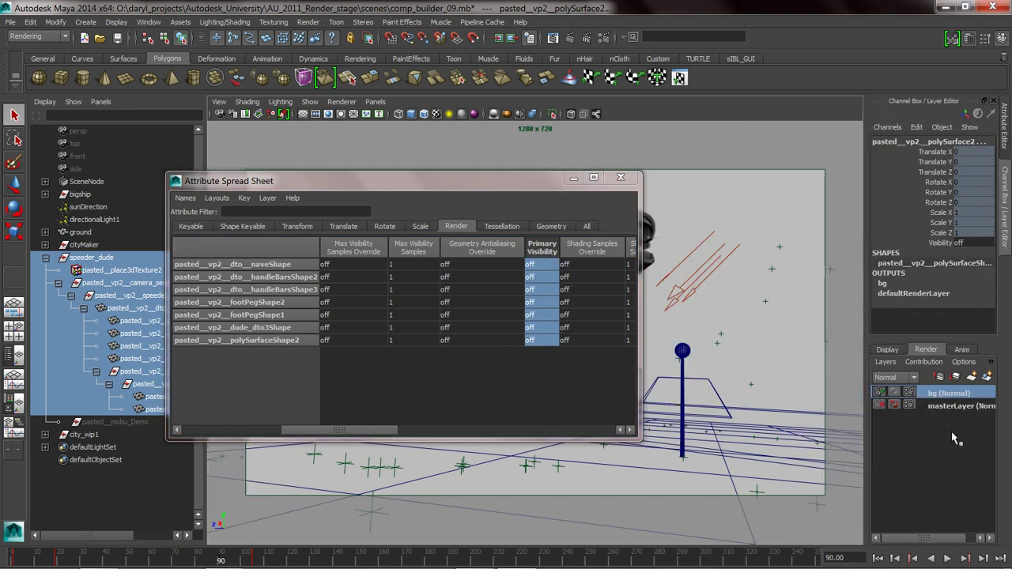
{"action": "left_click", "coordinate": [950, 405]}
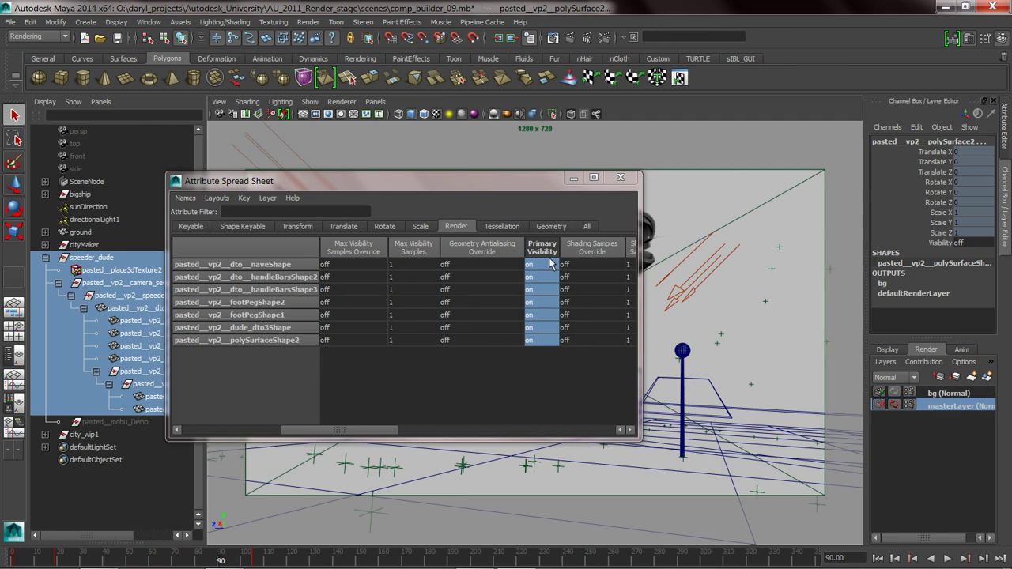
{"action": "left_click", "coordinate": [952, 393]}
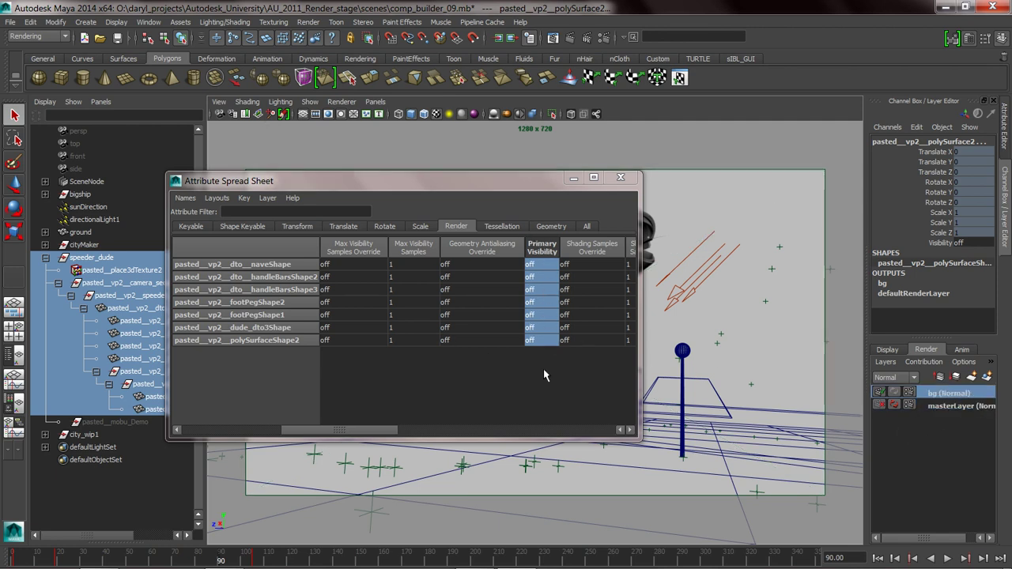
{"action": "left_click", "coordinate": [620, 177]}
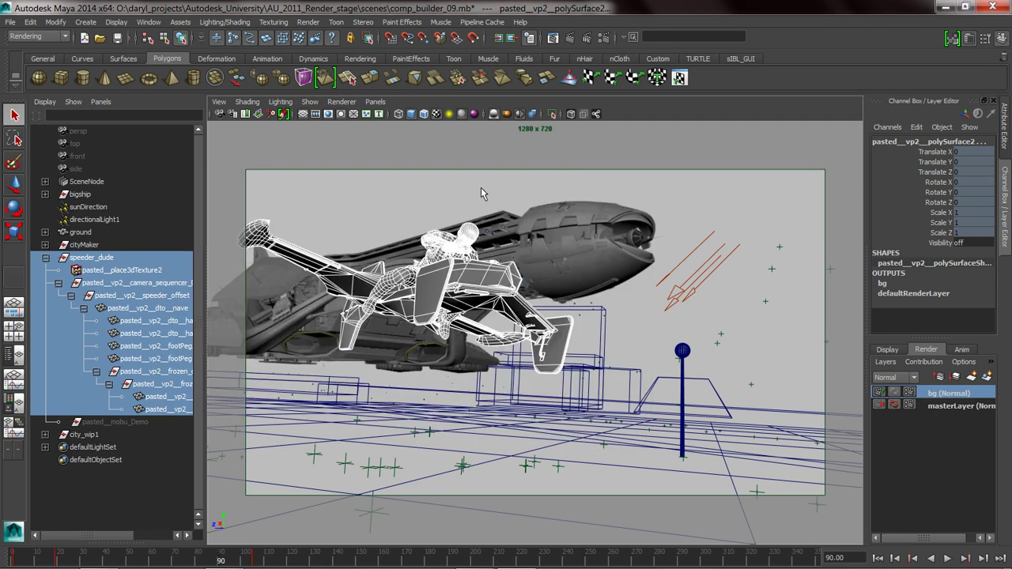
Deselect everything, test-render the bg layer at the current frame and close the Render View
{"action": "left_click", "coordinate": [517, 190]}
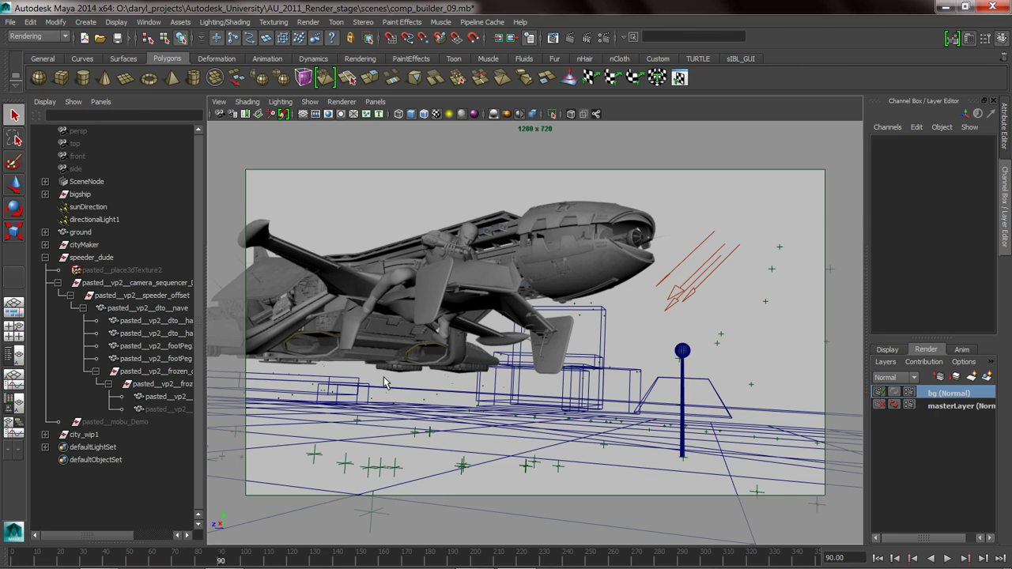
{"action": "left_click", "coordinate": [569, 41]}
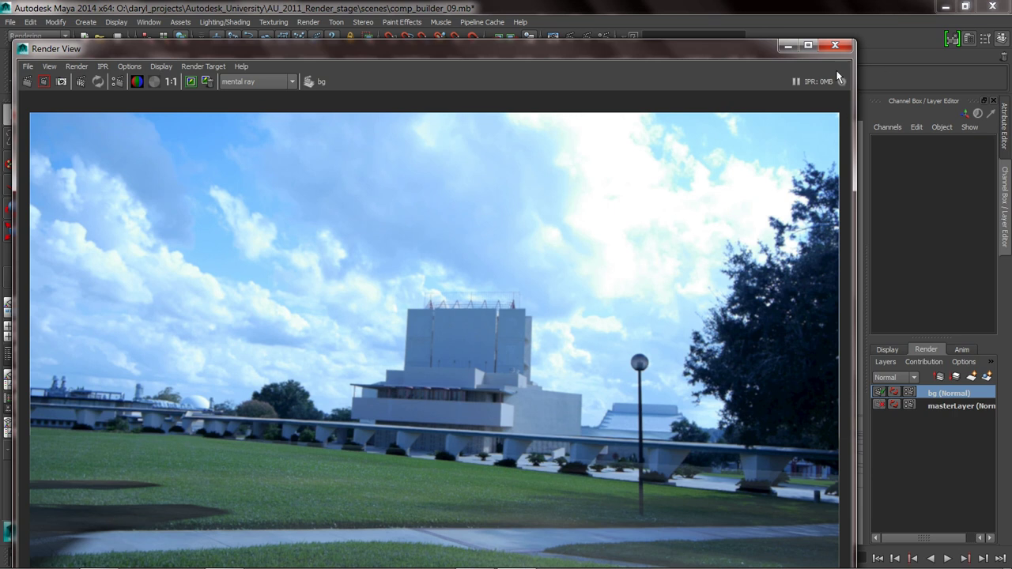
{"action": "left_click", "coordinate": [836, 45]}
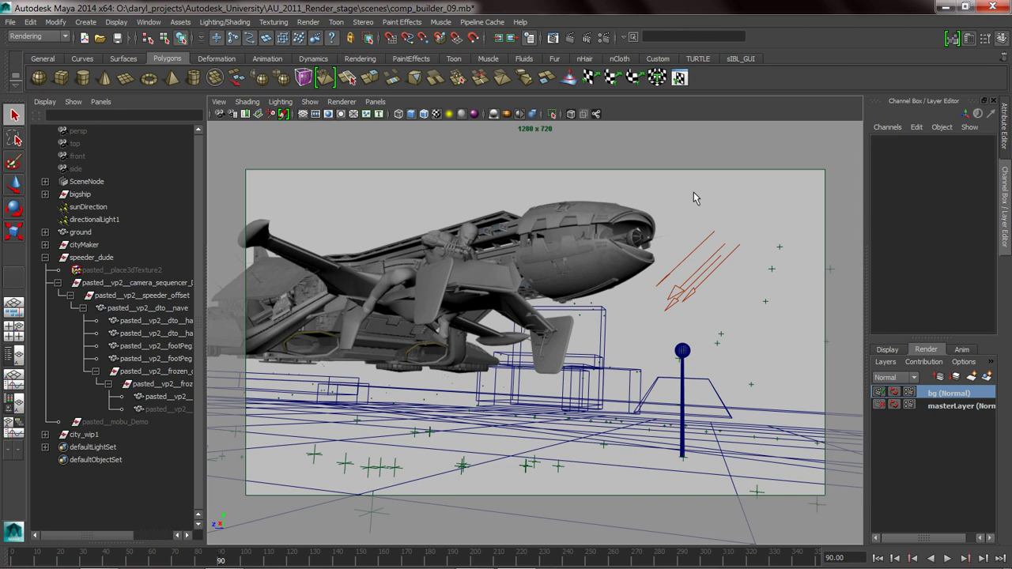
Create a new empty render layer and rename it ship
{"action": "left_click", "coordinate": [972, 377]}
{"action": "left_click", "coordinate": [941, 393]}
{"action": "double_click", "coordinate": [941, 393]}
{"action": "type", "text": "sh"}
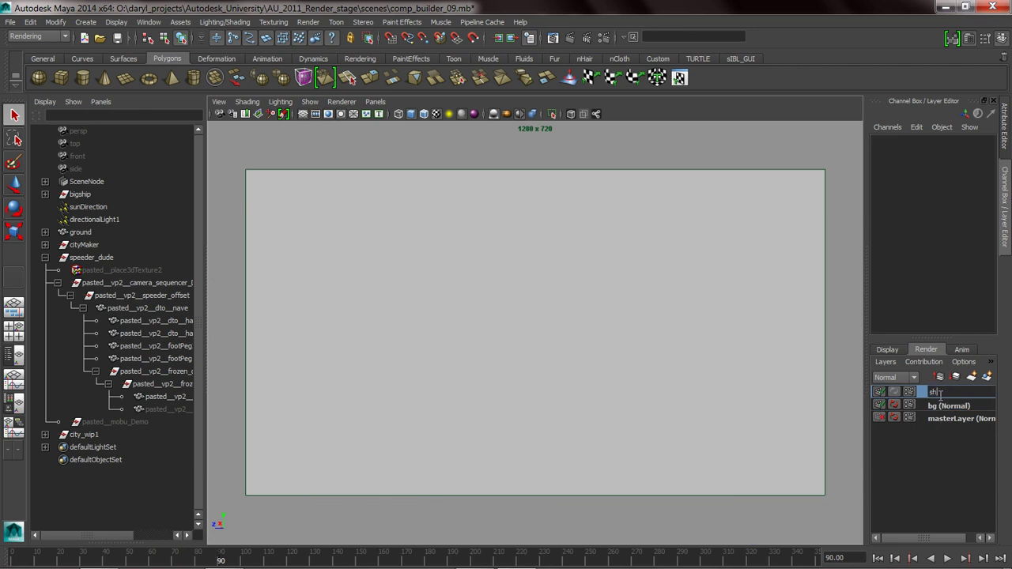
{"action": "type", "text": "ip"}
{"action": "key", "text": "Return"}
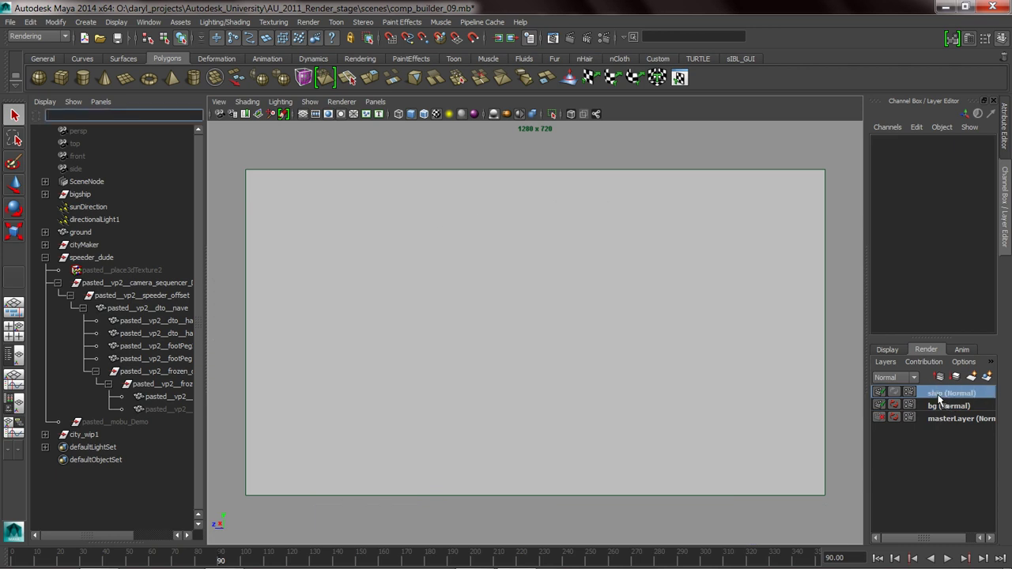
Add bigship, sunDirection, directionalLight1, ground and speeder_dude to the ship render layer
{"action": "left_click", "coordinate": [83, 194]}
{"action": "left_click", "coordinate": [94, 208], "text": "ctrl"}
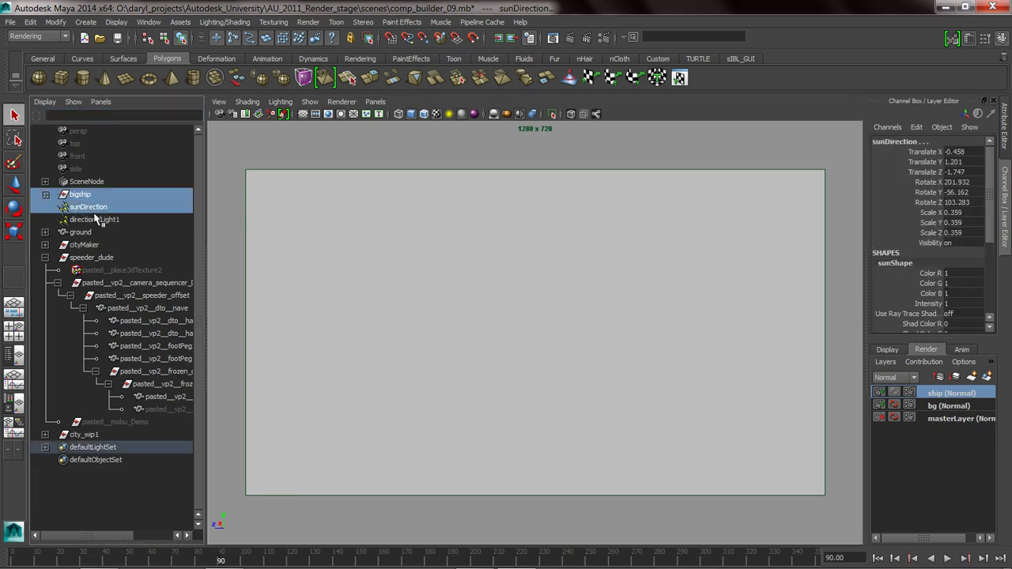
{"action": "left_click", "coordinate": [94, 219], "text": "ctrl"}
{"action": "left_click", "coordinate": [88, 182], "text": "ctrl"}
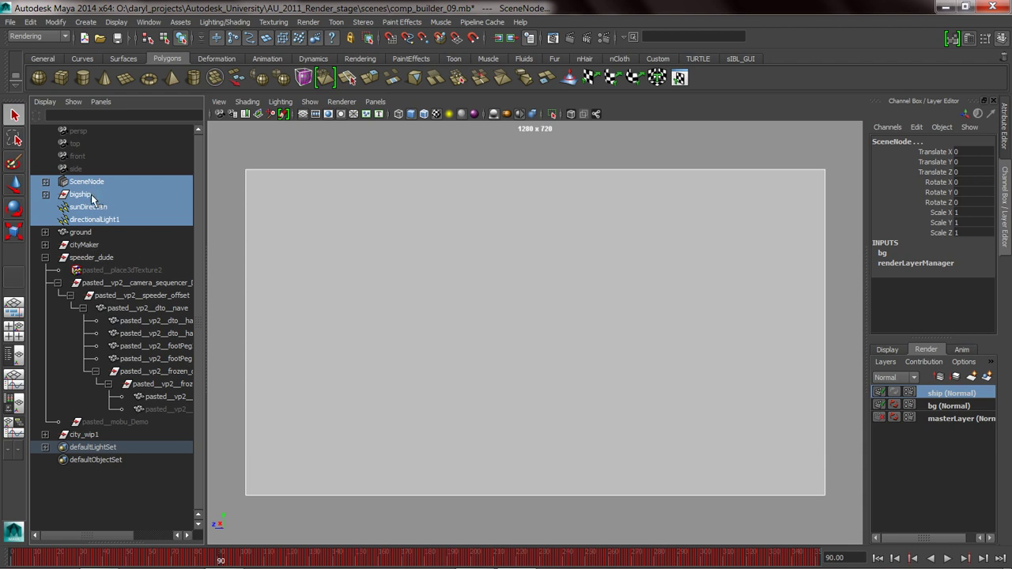
{"action": "left_click", "coordinate": [89, 181], "text": "ctrl"}
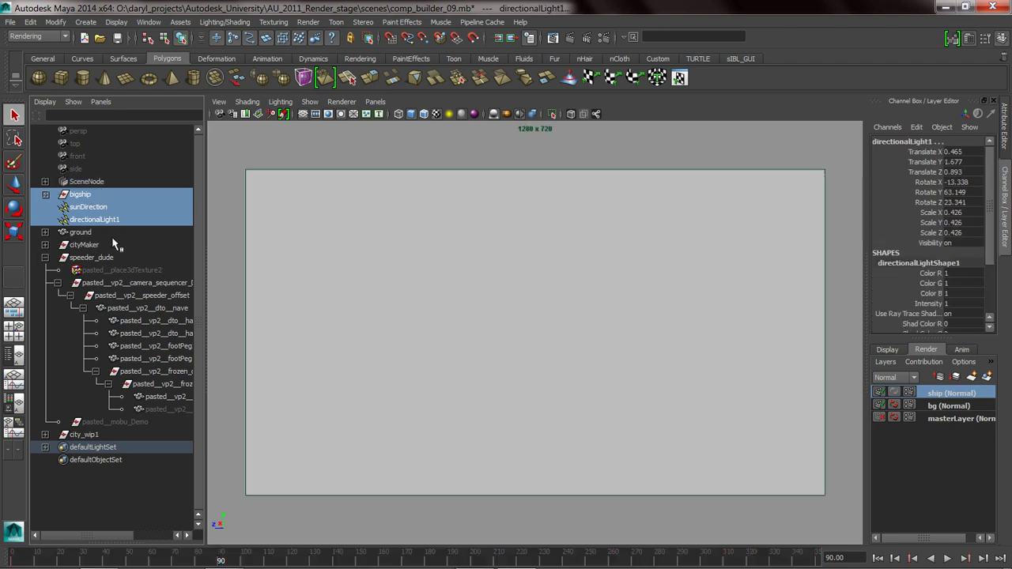
{"action": "left_click", "coordinate": [82, 232], "text": "ctrl"}
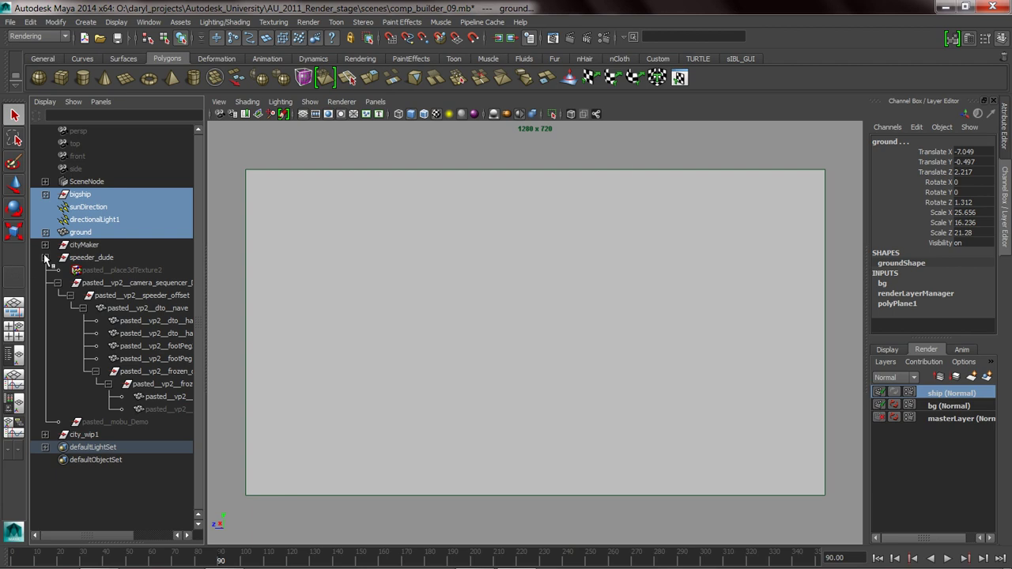
{"action": "left_click", "coordinate": [45, 257]}
{"action": "left_click", "coordinate": [79, 259], "text": "ctrl"}
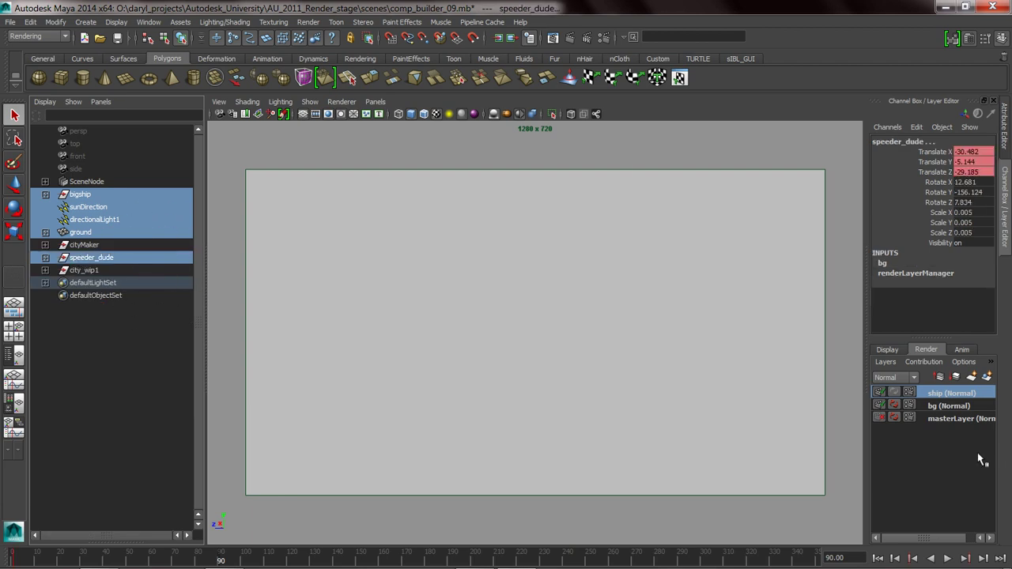
{"action": "right_click", "coordinate": [951, 403]}
{"action": "left_click", "coordinate": [949, 411]}
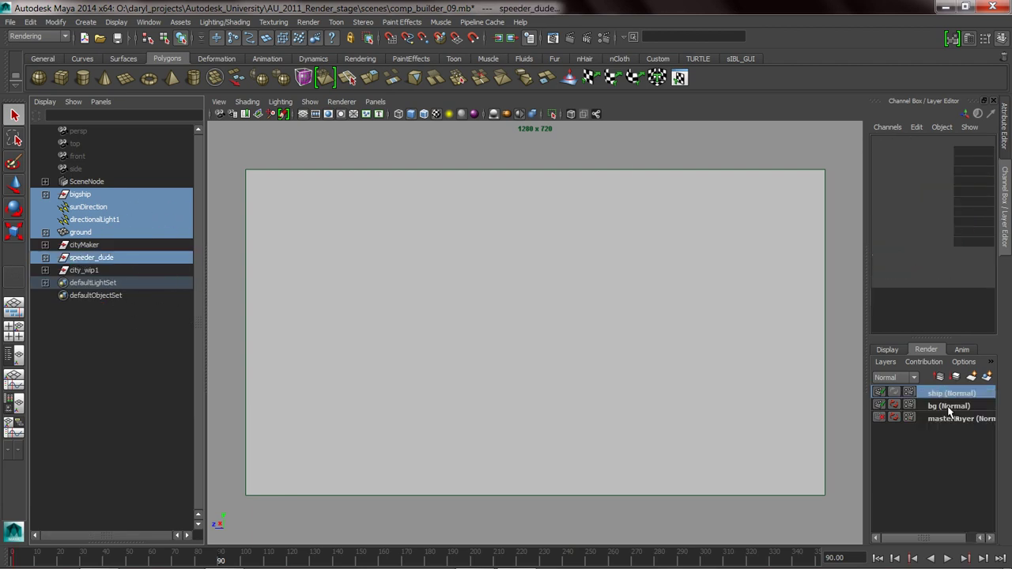
{"action": "left_click", "coordinate": [682, 220]}
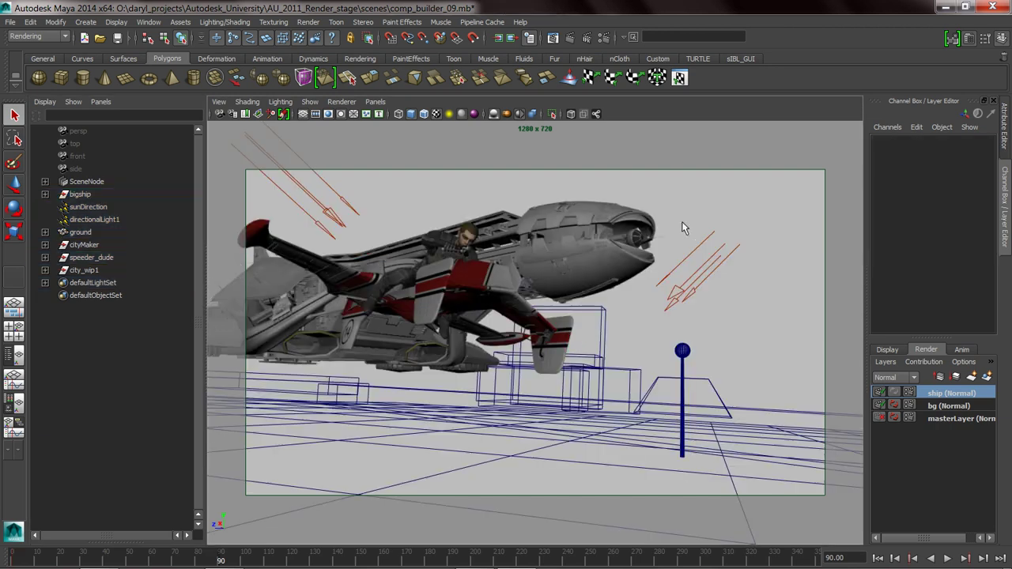
Toggle Primary Visibility in the ground mesh's render stats on the ship layer and deselect the ground
{"action": "left_click_drag", "start_coordinate": [453, 453], "coordinate": [465, 472]}
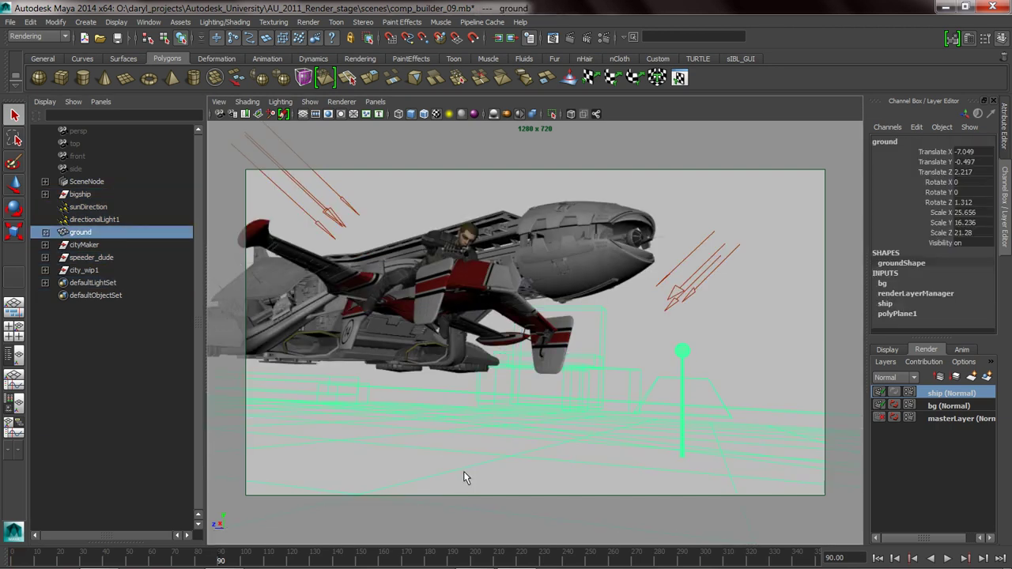
{"action": "left_click", "coordinate": [1005, 141]}
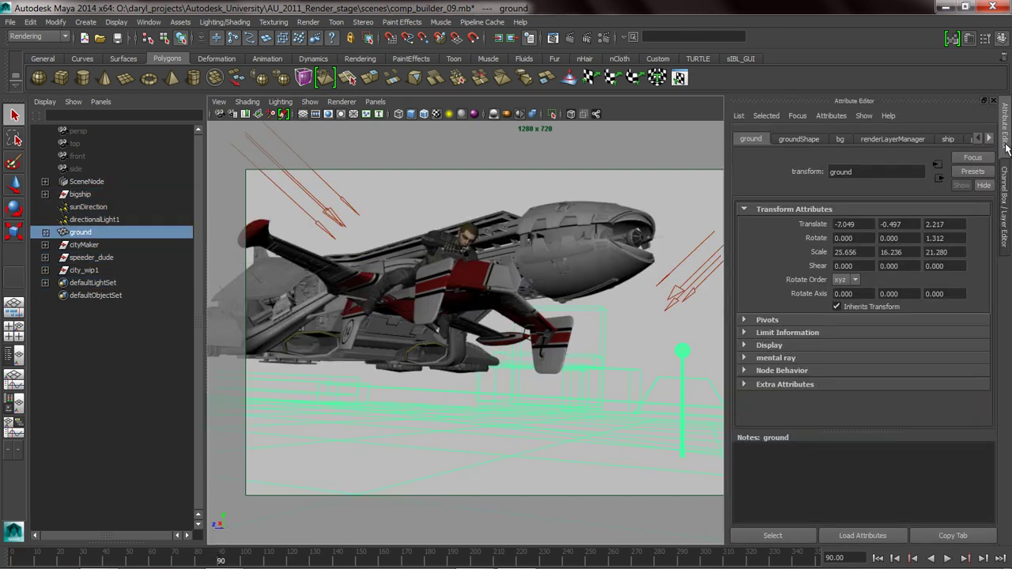
{"action": "left_click", "coordinate": [799, 139]}
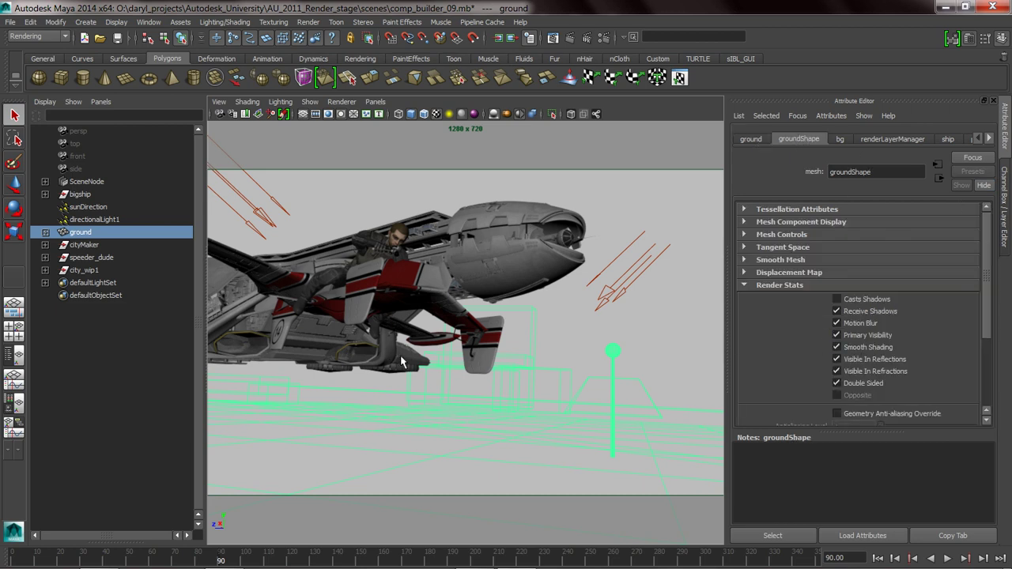
{"action": "left_click", "coordinate": [837, 336]}
{"action": "left_click", "coordinate": [837, 335]}
{"action": "left_click", "coordinate": [555, 190]}
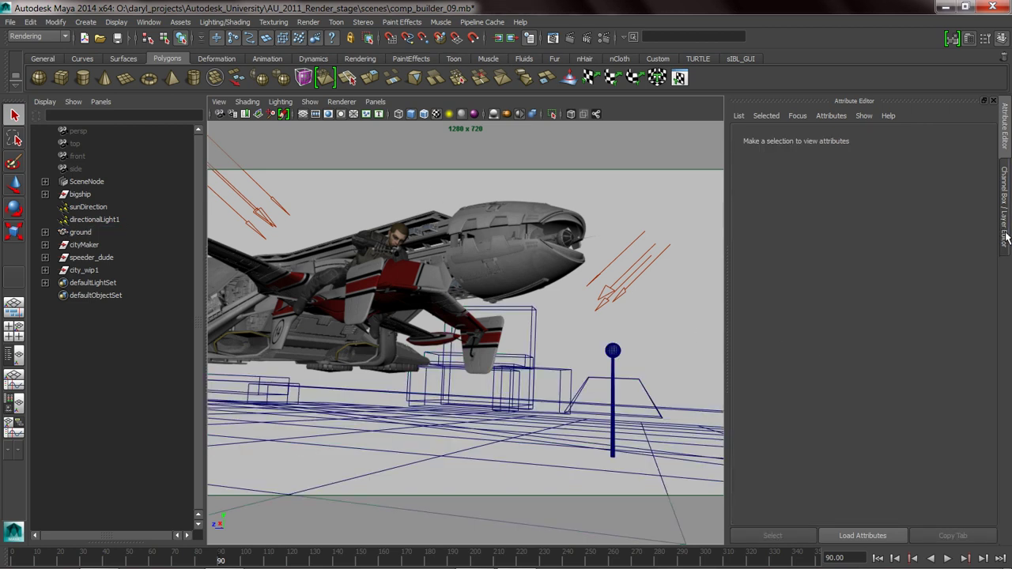
Create and associate a pass contribution map with the ship layer and rename it big
{"action": "left_click", "coordinate": [1005, 233]}
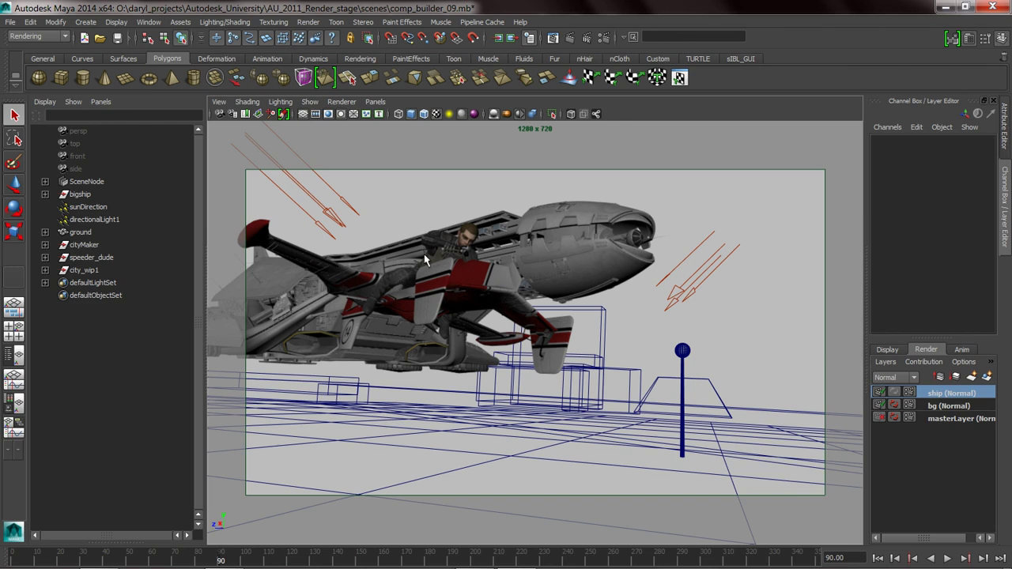
{"action": "left_click", "coordinate": [922, 363]}
{"action": "left_click", "coordinate": [919, 378]}
{"action": "left_click", "coordinate": [922, 393]}
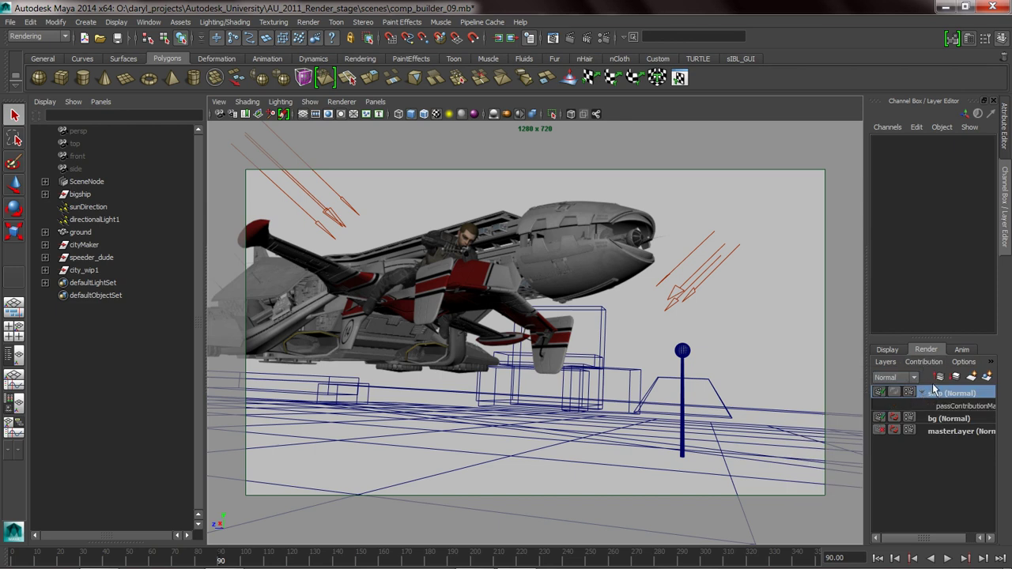
{"action": "double_click", "coordinate": [954, 406]}
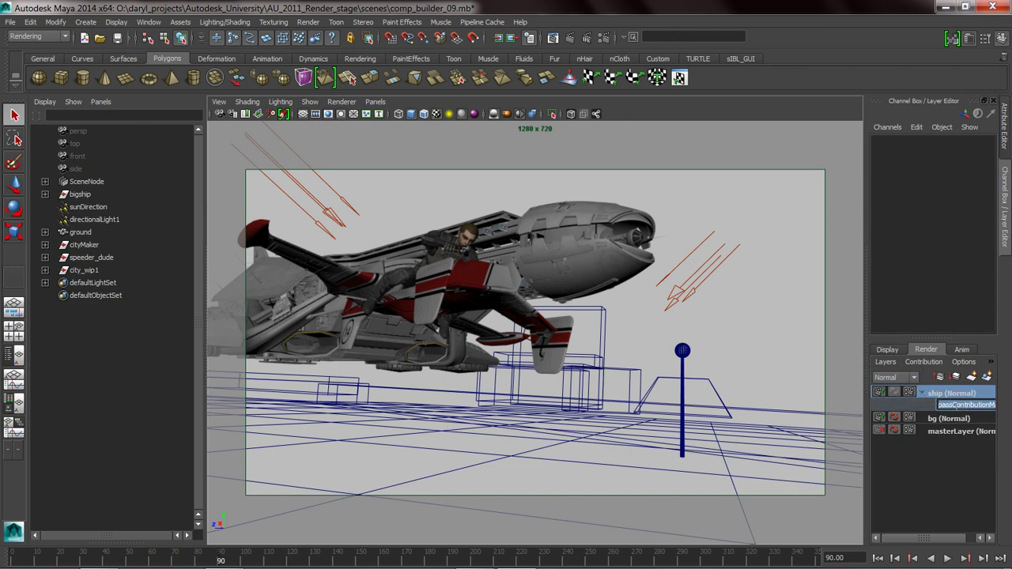
{"action": "type", "text": "big"}
{"action": "key", "text": "Return"}
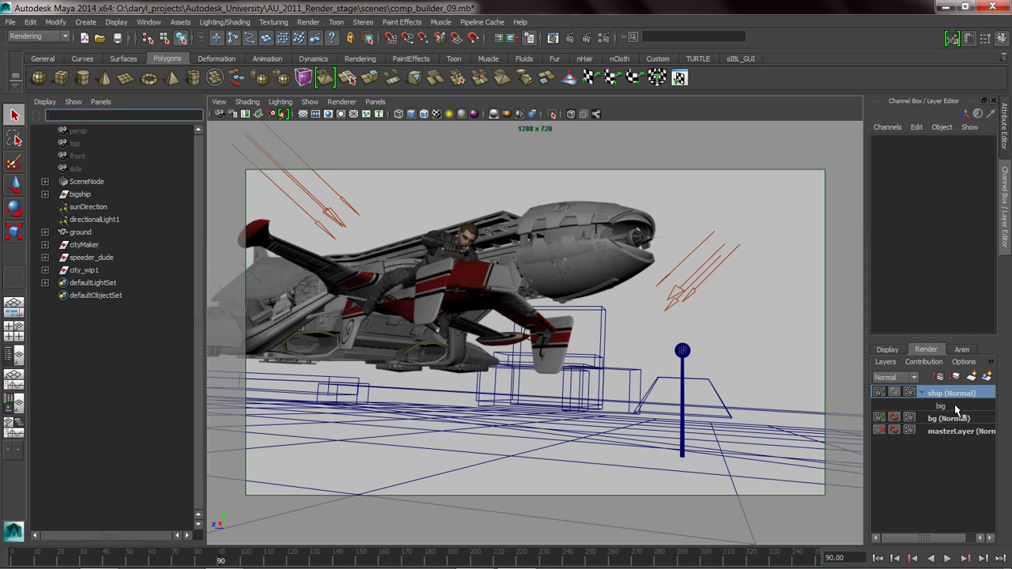
Add a second pass contribution map to the ship layer and rename it dude
{"action": "left_click", "coordinate": [927, 377]}
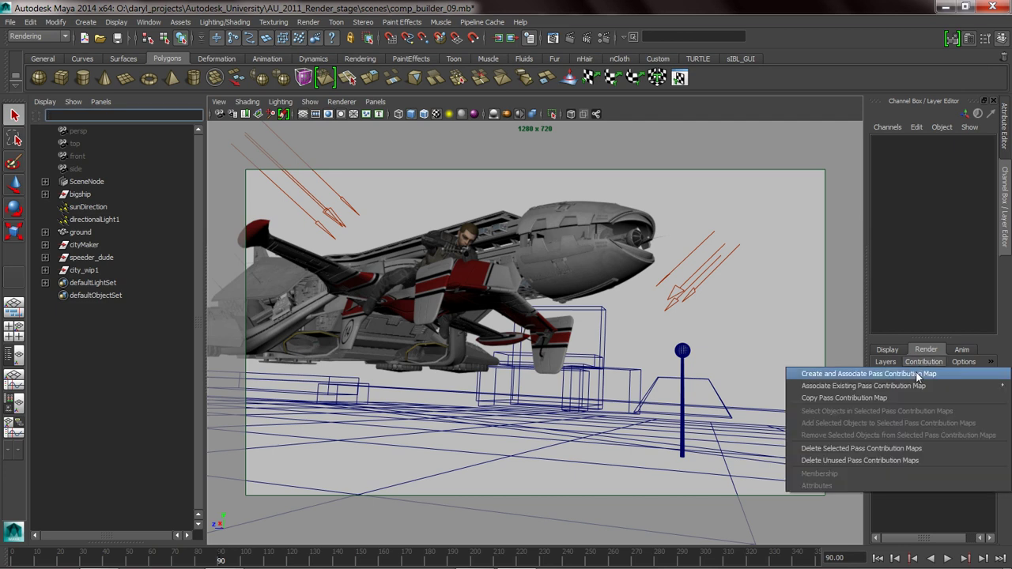
{"action": "left_click", "coordinate": [919, 374]}
{"action": "double_click", "coordinate": [963, 419]}
{"action": "type", "text": "dude"}
{"action": "key", "text": "Return"}
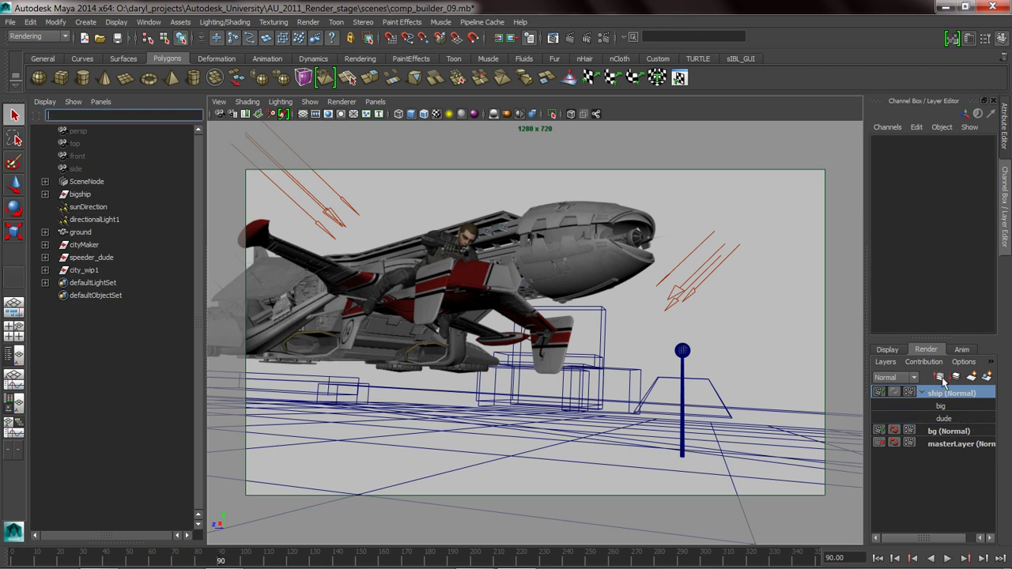
Add a third pass contribution map to the ship layer and rename it speeder
{"action": "left_click", "coordinate": [922, 362]}
{"action": "left_click", "coordinate": [908, 374]}
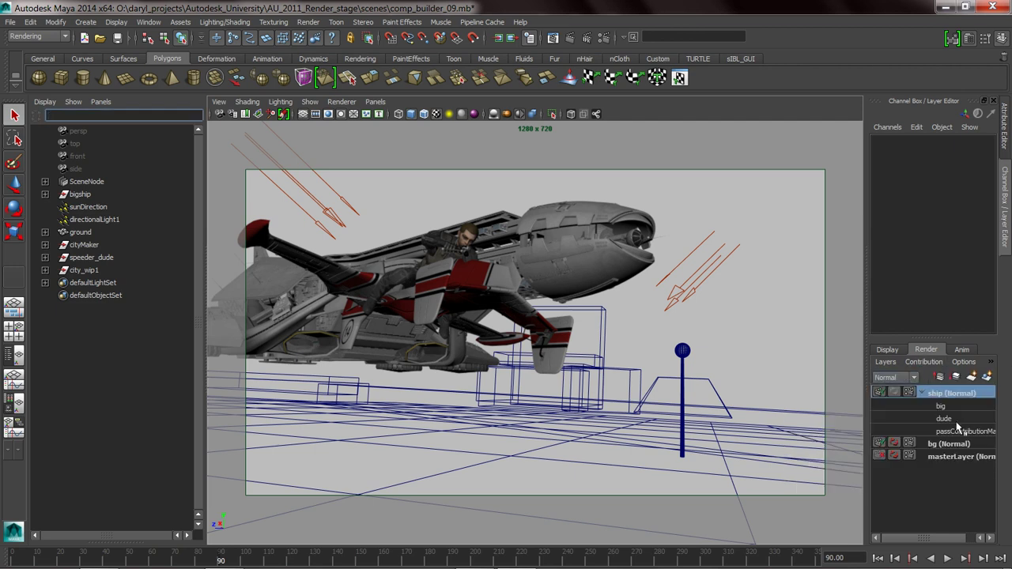
{"action": "double_click", "coordinate": [961, 429]}
{"action": "type", "text": "sp"}
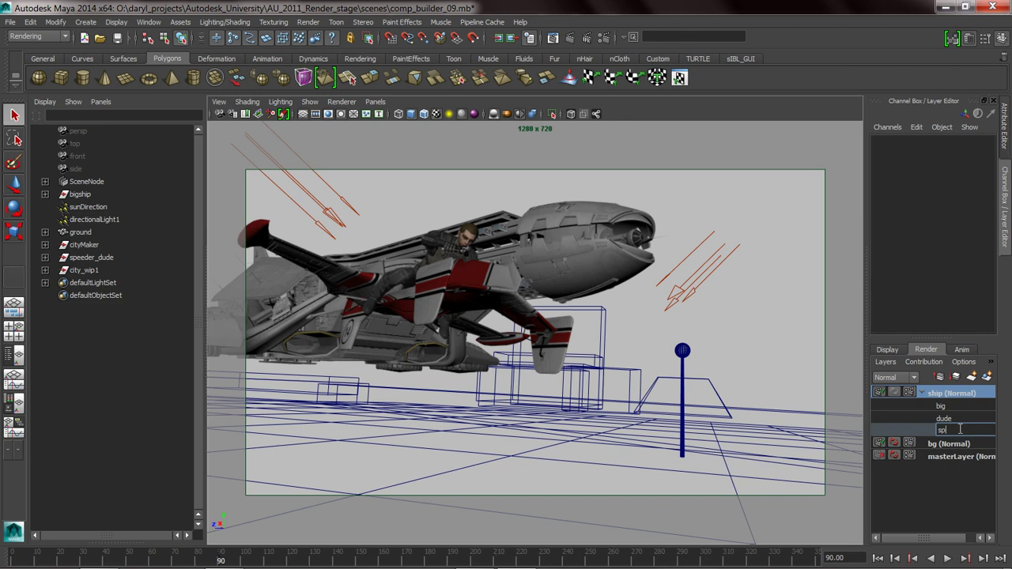
{"action": "type", "text": "edder"}
{"action": "key", "text": "Return"}
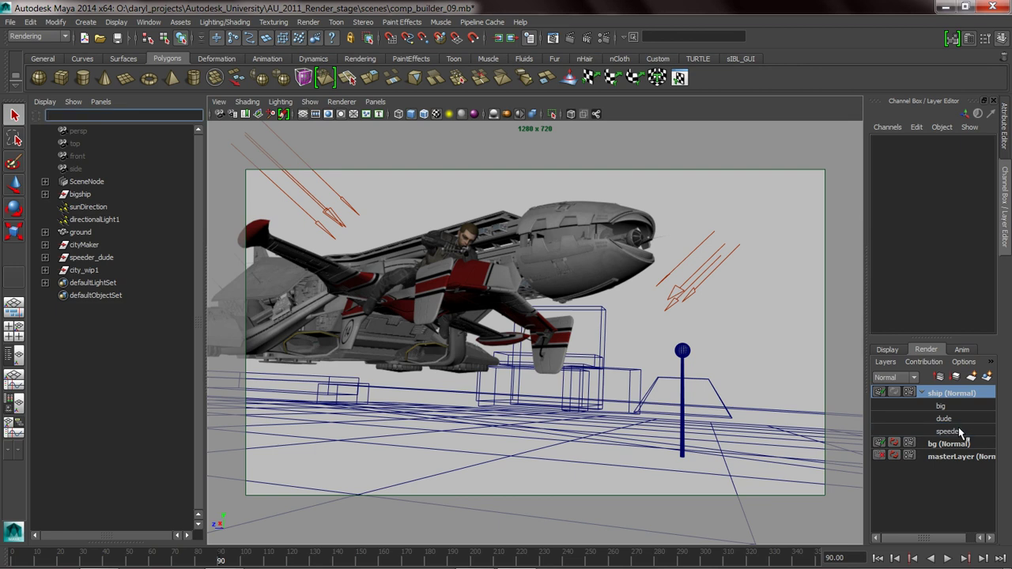
Add the big ship mesh to the big pass contribution map
{"action": "left_click", "coordinate": [594, 267]}
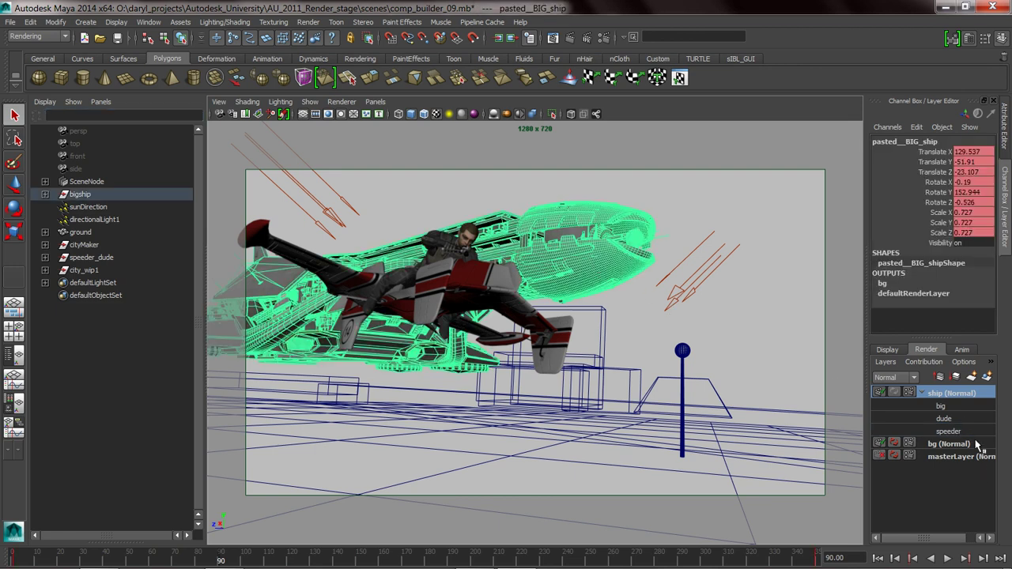
{"action": "right_click", "coordinate": [949, 406]}
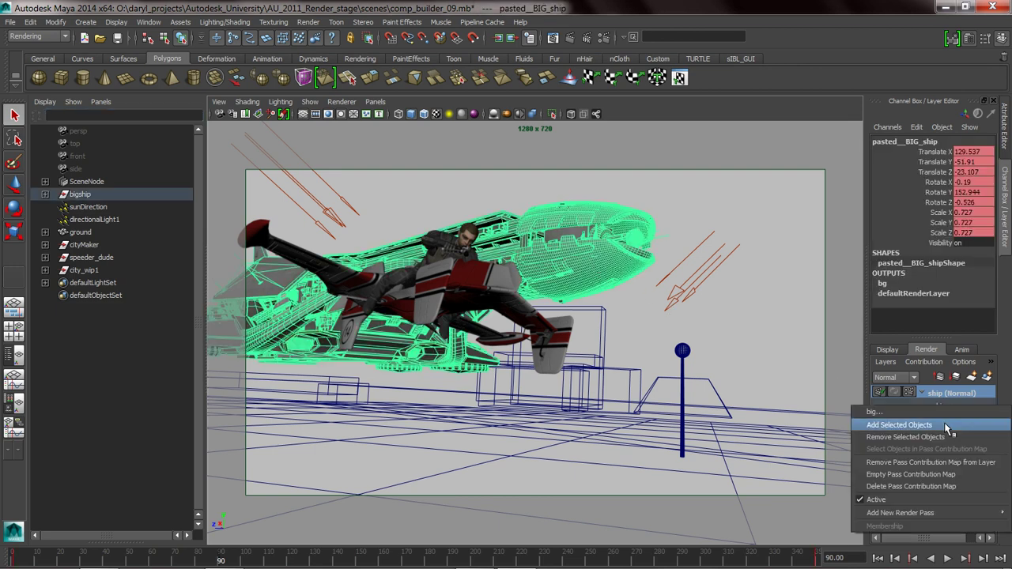
{"action": "left_click", "coordinate": [899, 425]}
Add the red-and-white speeder, including its rider, to the speeder pass contribution map
{"action": "left_click", "coordinate": [518, 309]}
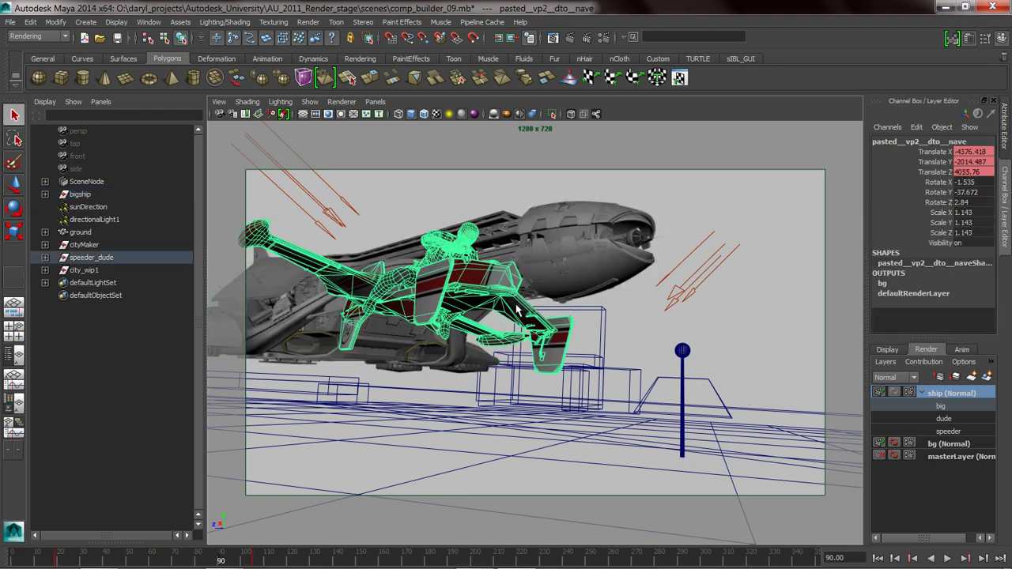
{"action": "right_click", "coordinate": [948, 431]}
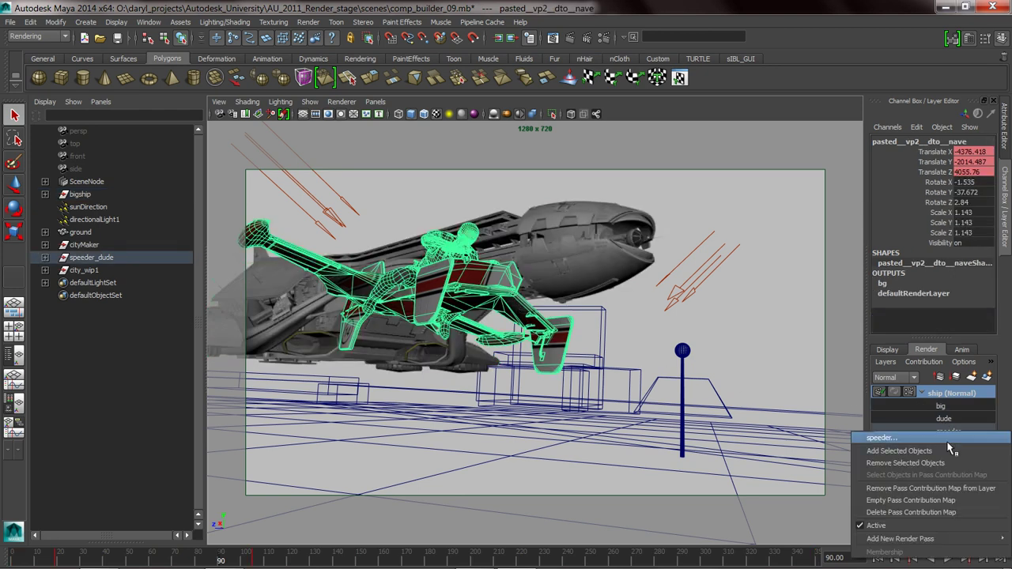
{"action": "left_click", "coordinate": [927, 451]}
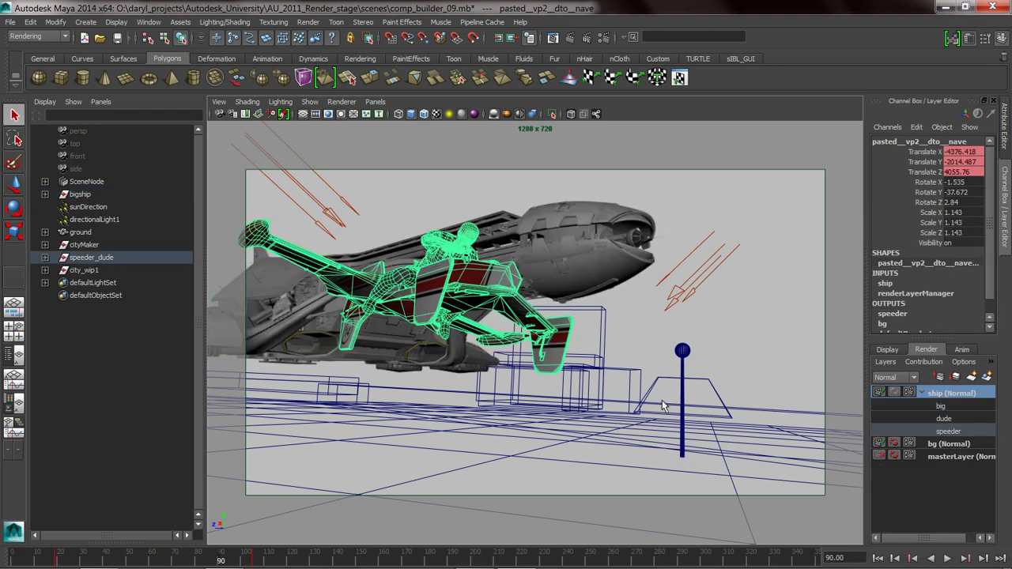
Add the rider mesh to the dude pass contribution map and clear the selection
{"action": "left_click", "coordinate": [467, 236]}
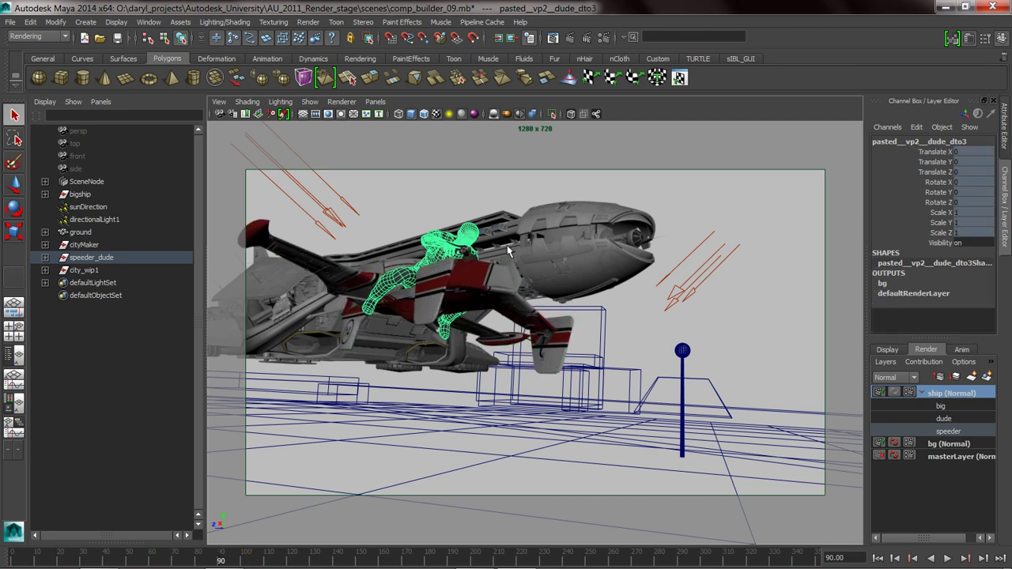
{"action": "right_click", "coordinate": [952, 419]}
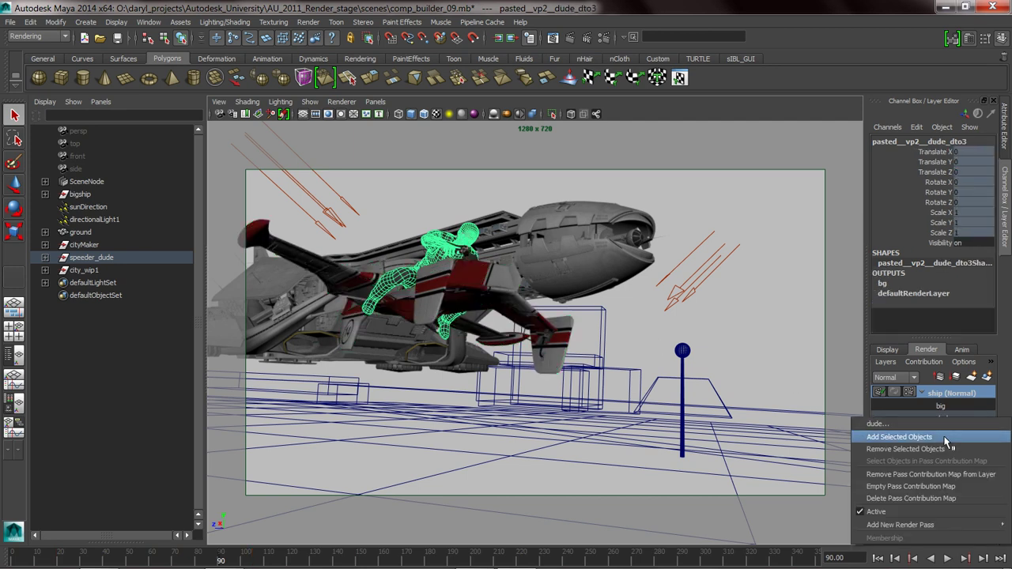
{"action": "left_click", "coordinate": [899, 438]}
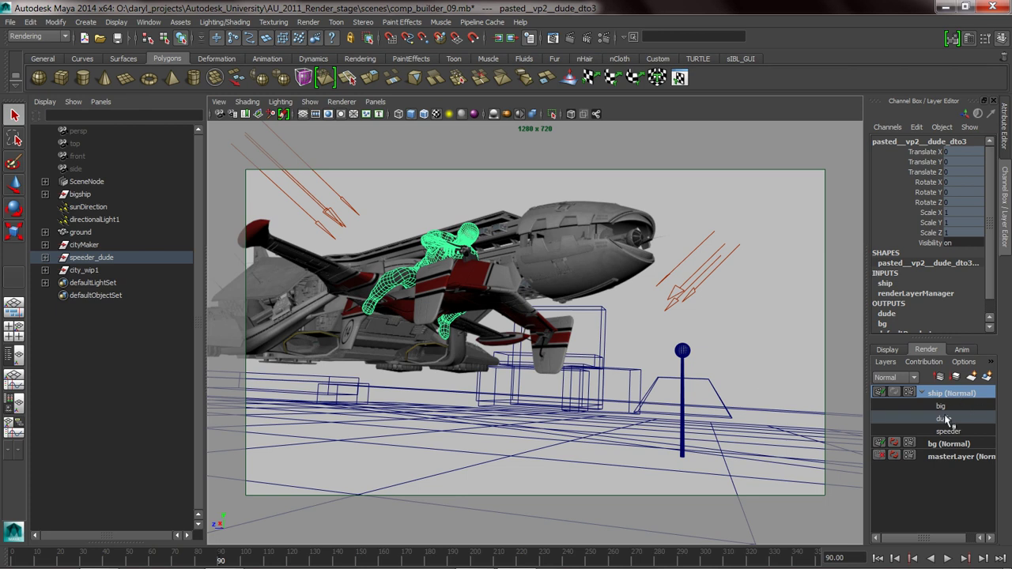
{"action": "left_click", "coordinate": [693, 203]}
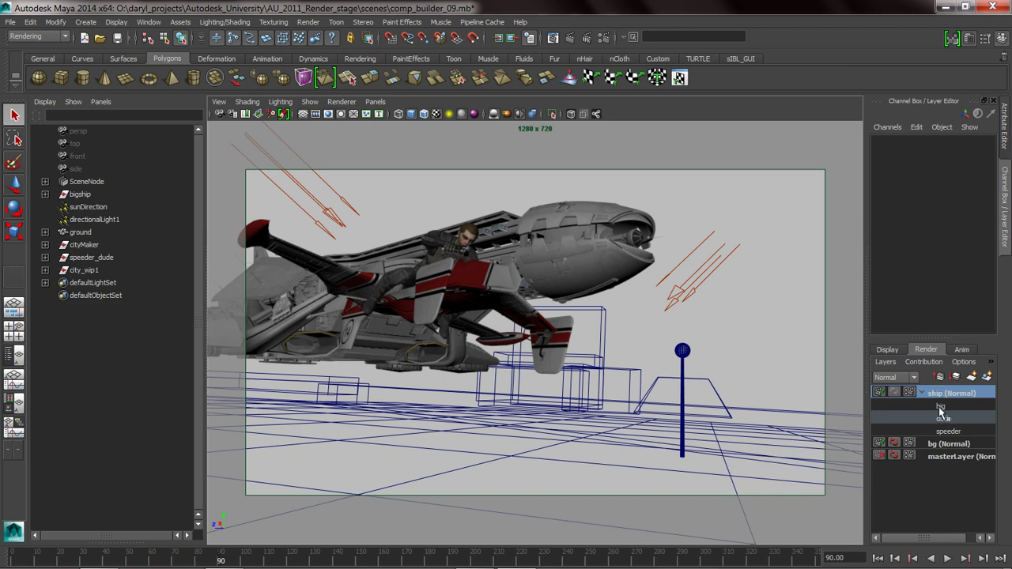
Open the ship layer's render pass settings, enlarge the window and bring up the Create Render Passes dialog beside it
{"action": "left_click", "coordinate": [603, 37]}
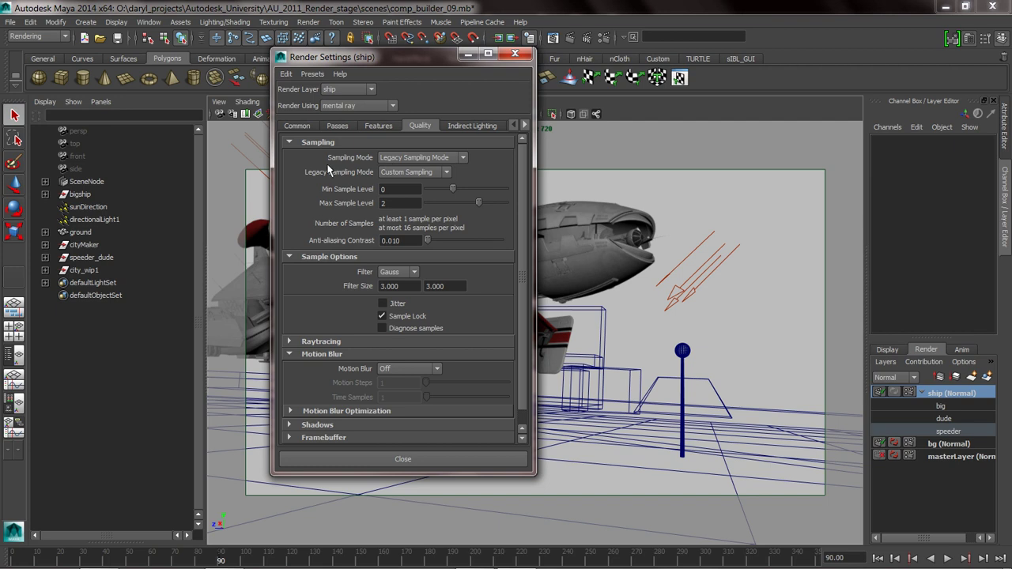
{"action": "left_click", "coordinate": [337, 126]}
{"action": "left_click_drag", "start_coordinate": [532, 471], "coordinate": [566, 568]}
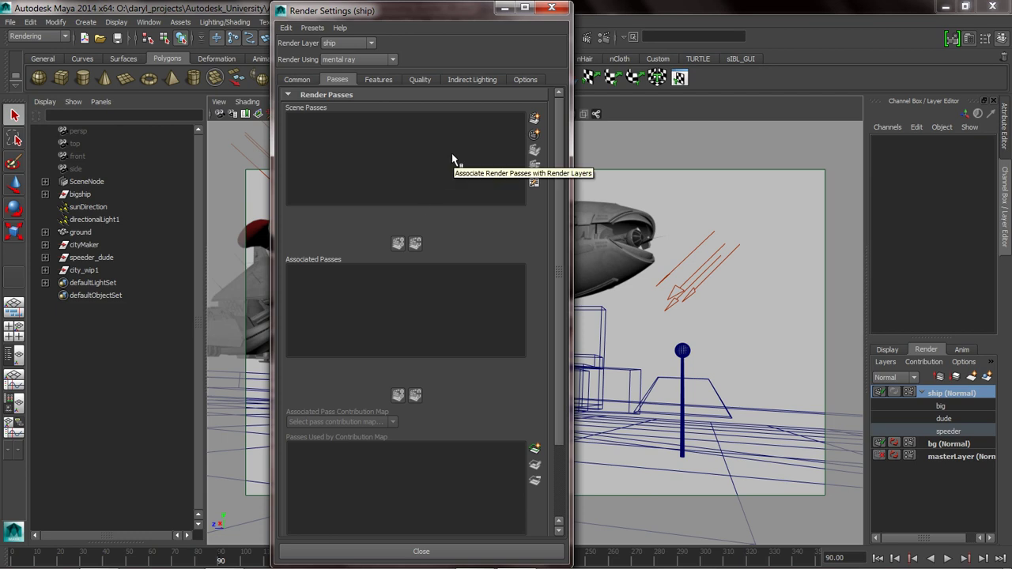
{"action": "left_click", "coordinate": [534, 120]}
{"action": "left_click_drag", "start_coordinate": [505, 137], "coordinate": [750, 124]}
{"action": "left_click_drag", "start_coordinate": [882, 189], "coordinate": [873, 165]}
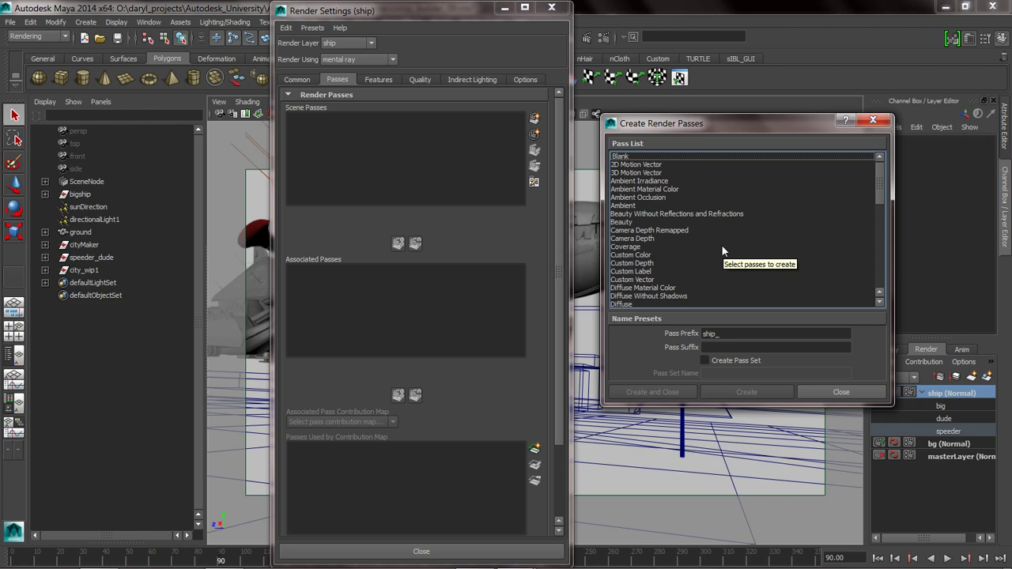
Select the Ambient, Beauty, Diffuse Material Color, Direct Irradiance and Direct Irradiance Without Shadows passes for creation
{"action": "left_click", "coordinate": [633, 223]}
{"action": "left_click", "coordinate": [628, 205]}
{"action": "left_click", "coordinate": [628, 222], "text": "ctrl"}
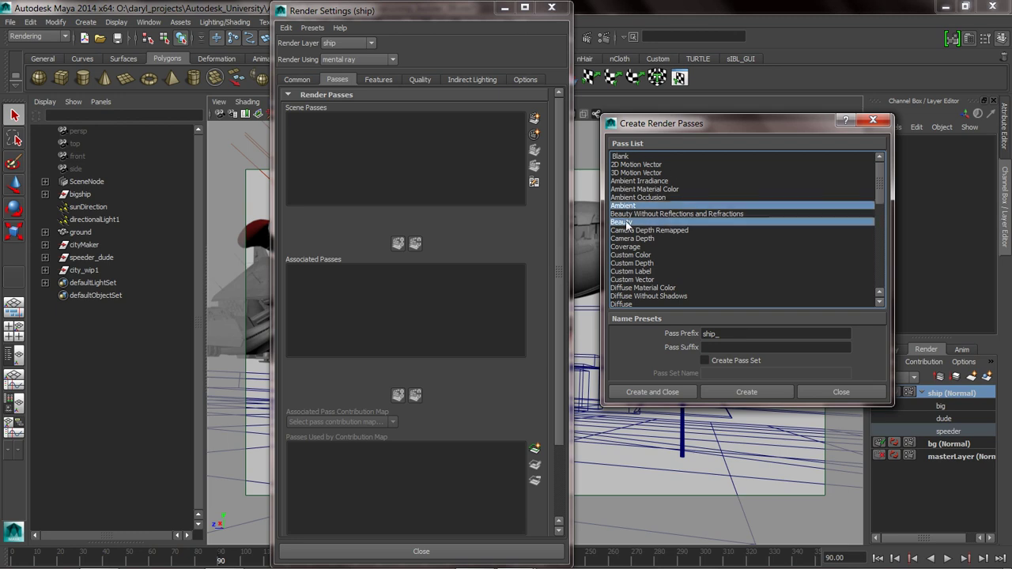
{"action": "left_click", "coordinate": [651, 288], "text": "ctrl"}
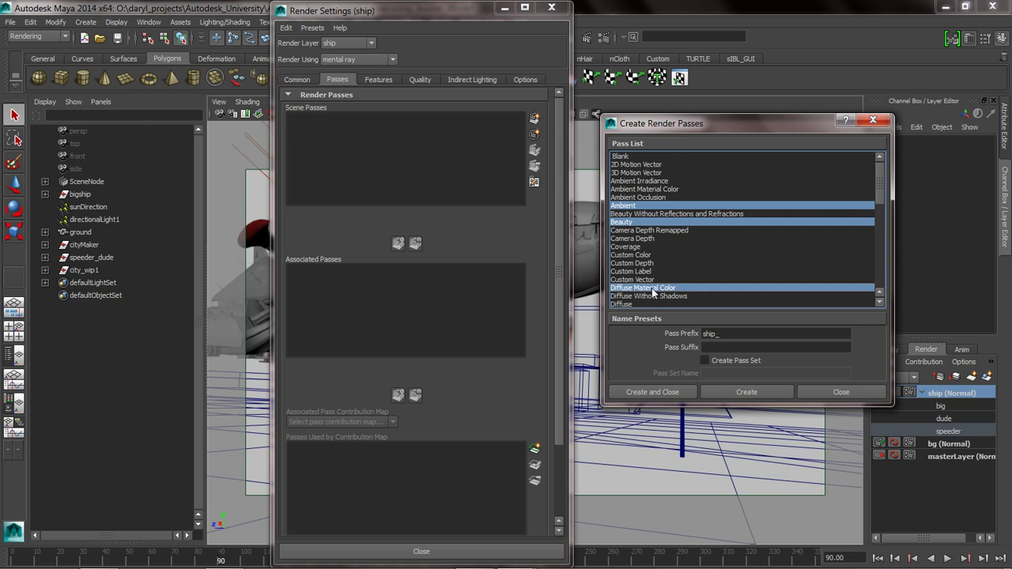
{"action": "scroll", "coordinate": [877, 216], "scroll_direction": "down", "scroll_amount": 3}
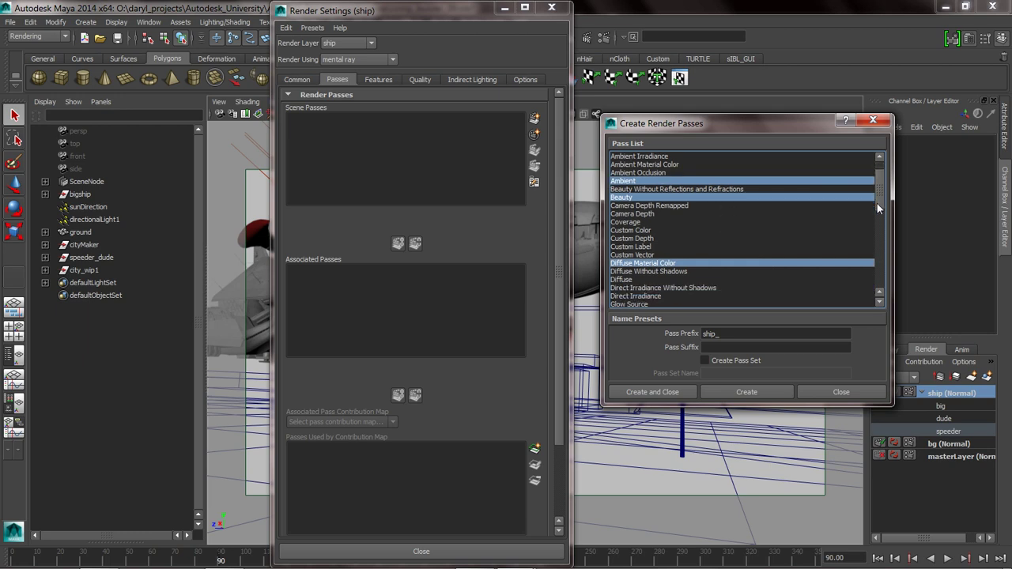
{"action": "left_click", "coordinate": [679, 263], "text": "ctrl"}
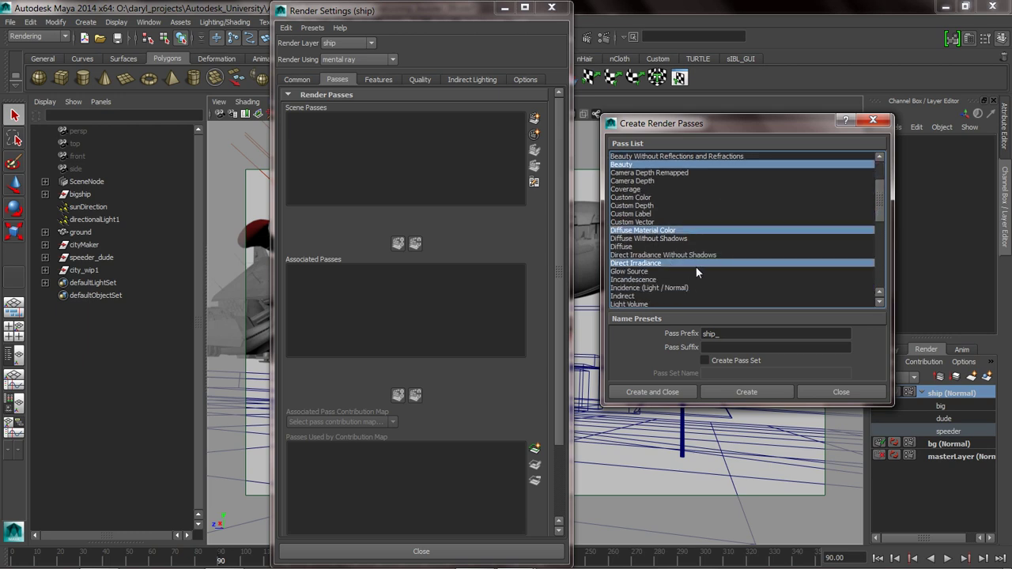
{"action": "left_click", "coordinate": [664, 254], "text": "ctrl"}
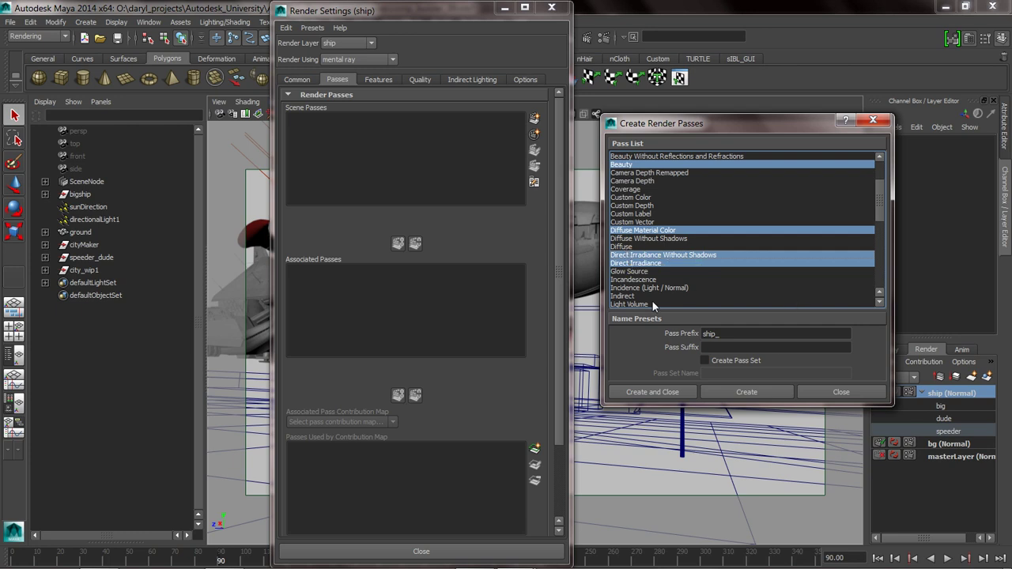
{"action": "left_click", "coordinate": [641, 271], "text": "ctrl"}
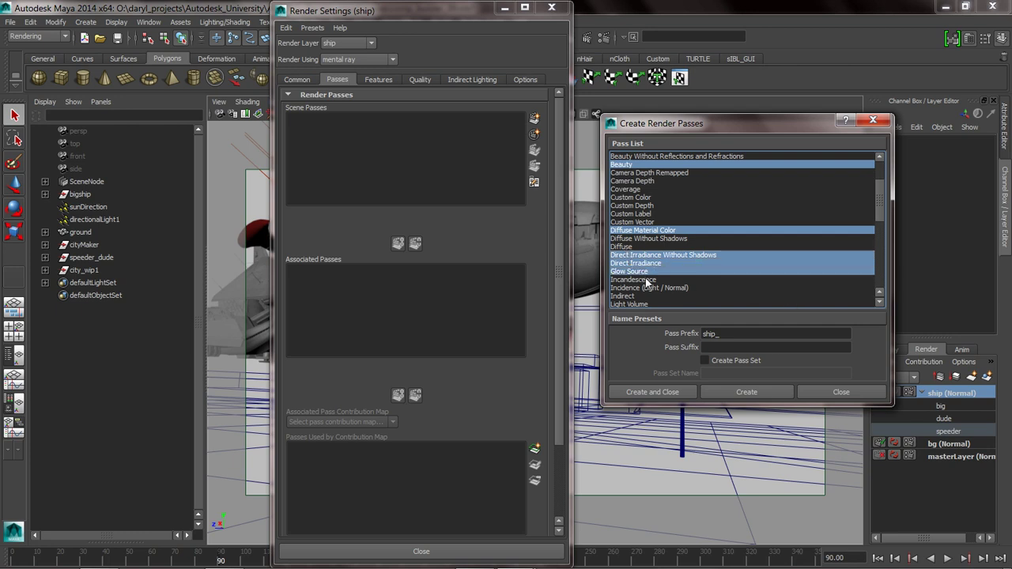
{"action": "left_click", "coordinate": [629, 272], "text": "ctrl"}
Add Indirect, Reflection and Specular to the pass selection and create all selected passes with the ship_ prefix
{"action": "left_click_drag", "start_coordinate": [881, 214], "coordinate": [878, 229]}
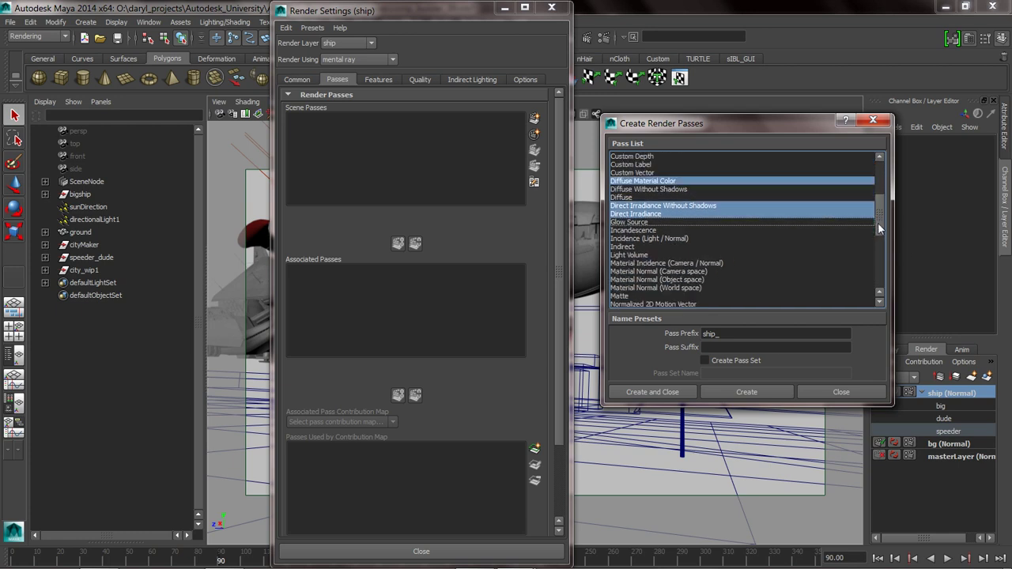
{"action": "left_click", "coordinate": [633, 248], "text": "ctrl"}
{"action": "left_click_drag", "start_coordinate": [878, 218], "coordinate": [877, 241]}
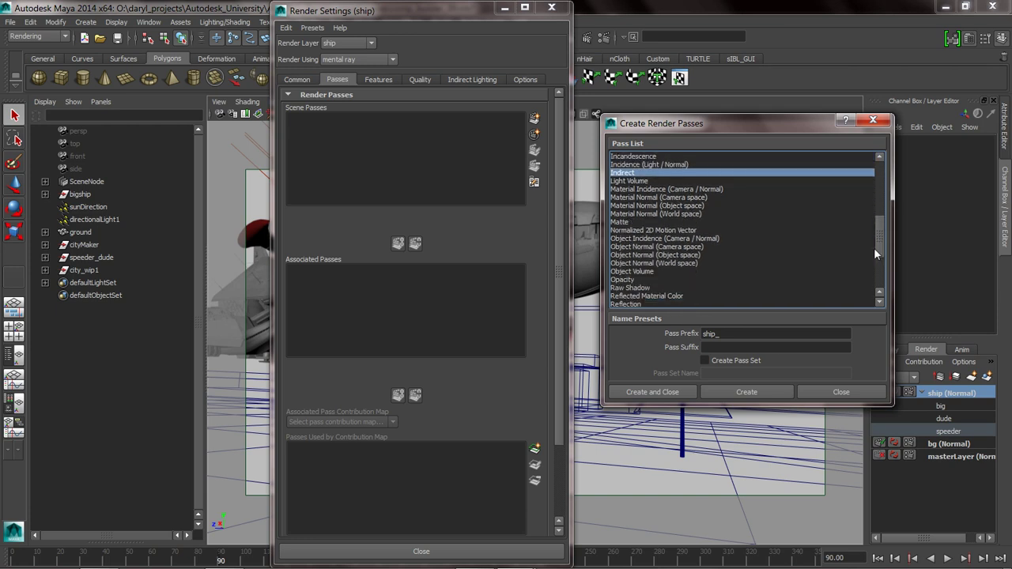
{"action": "left_click", "coordinate": [643, 303], "text": "ctrl"}
{"action": "scroll", "coordinate": [866, 255], "scroll_direction": "down", "scroll_amount": 3}
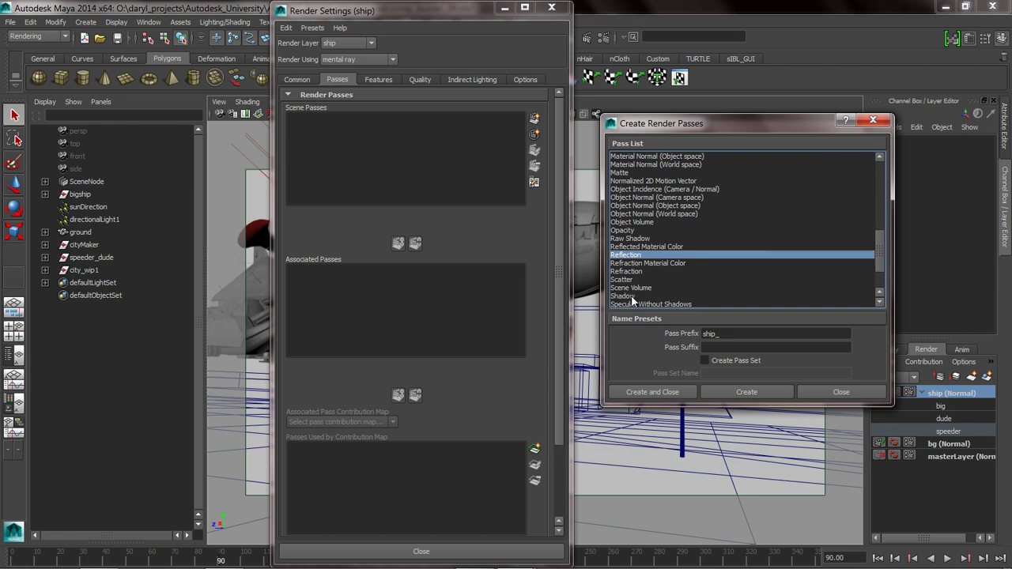
{"action": "left_click", "coordinate": [631, 296], "text": "ctrl"}
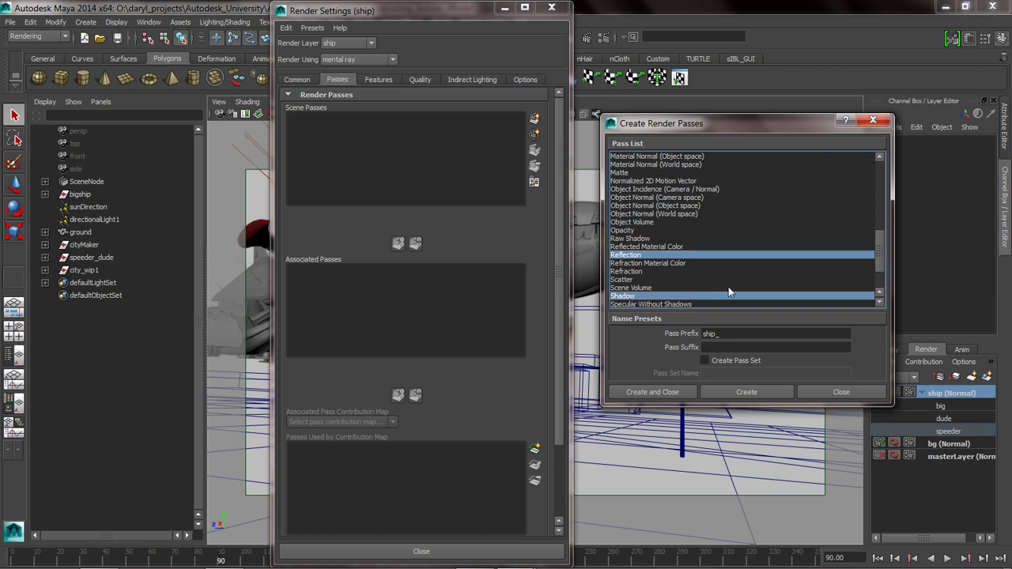
{"action": "left_click", "coordinate": [636, 297], "text": "ctrl"}
{"action": "left_click_drag", "start_coordinate": [877, 250], "coordinate": [880, 269]}
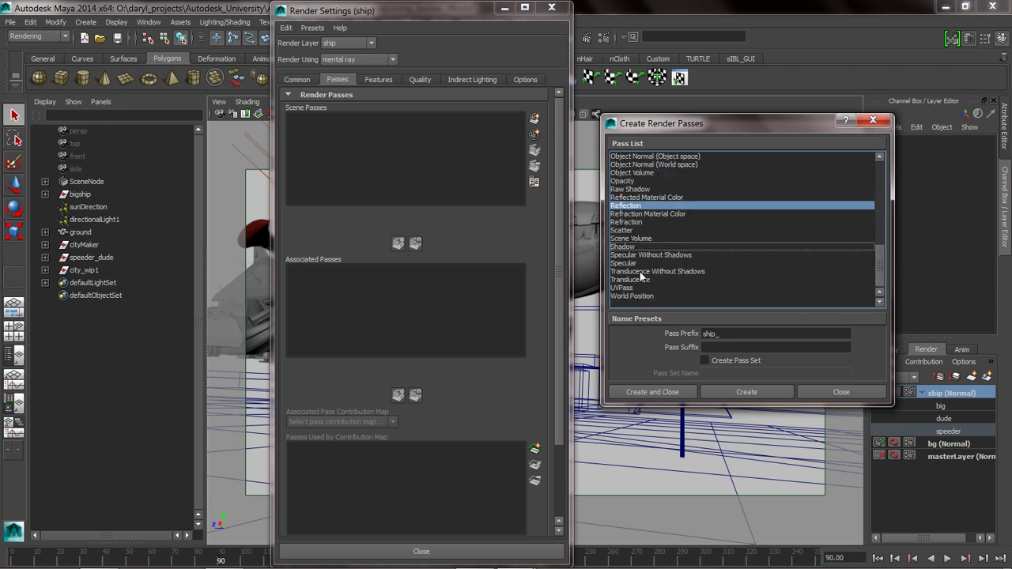
{"action": "left_click", "coordinate": [618, 264], "text": "ctrl"}
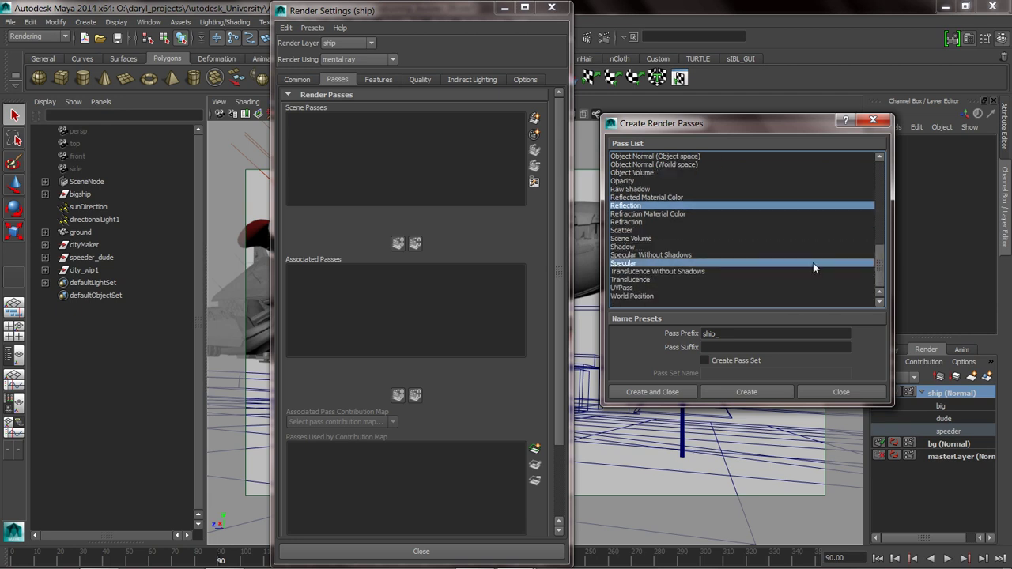
{"action": "left_click_drag", "start_coordinate": [880, 267], "coordinate": [902, 182]}
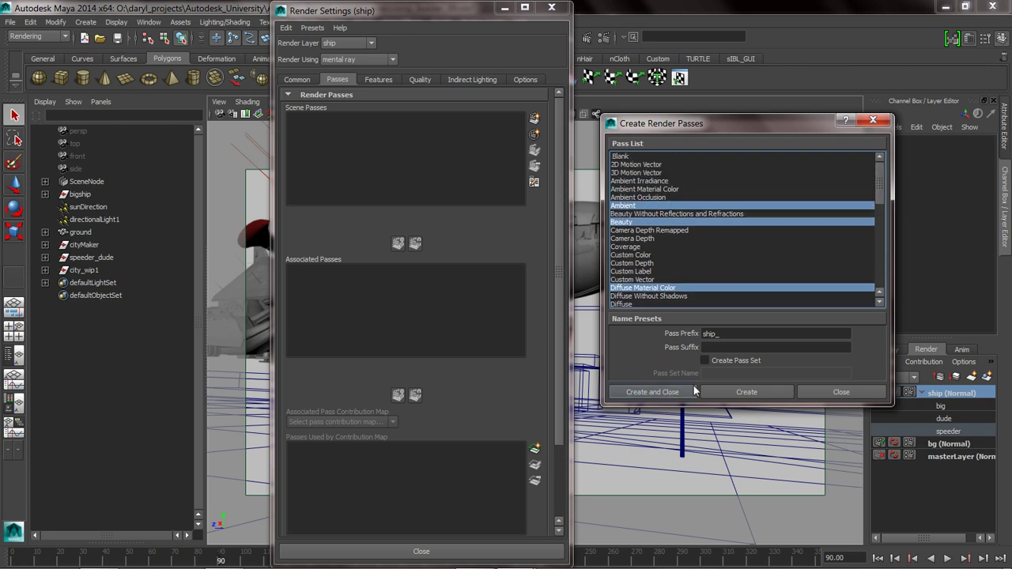
{"action": "left_click", "coordinate": [737, 389]}
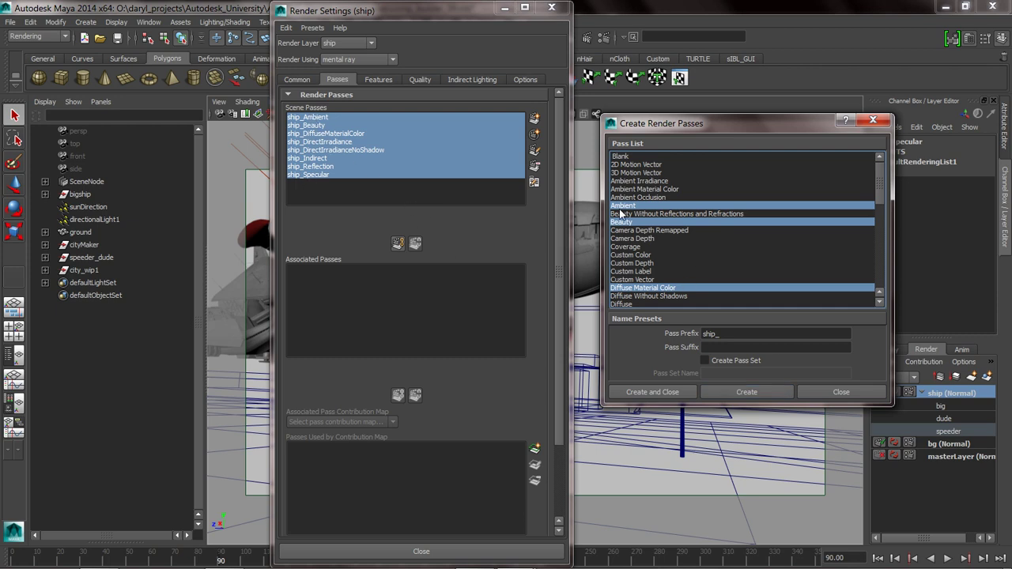
Create a separate Beauty pass with the prefix ship_NoHold
{"action": "left_click", "coordinate": [627, 222]}
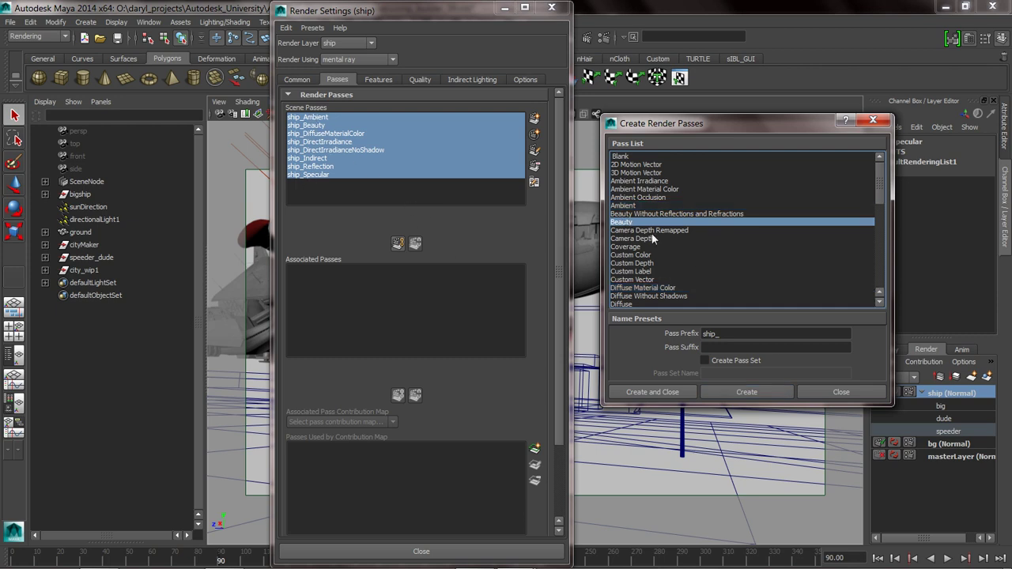
{"action": "left_click", "coordinate": [720, 334]}
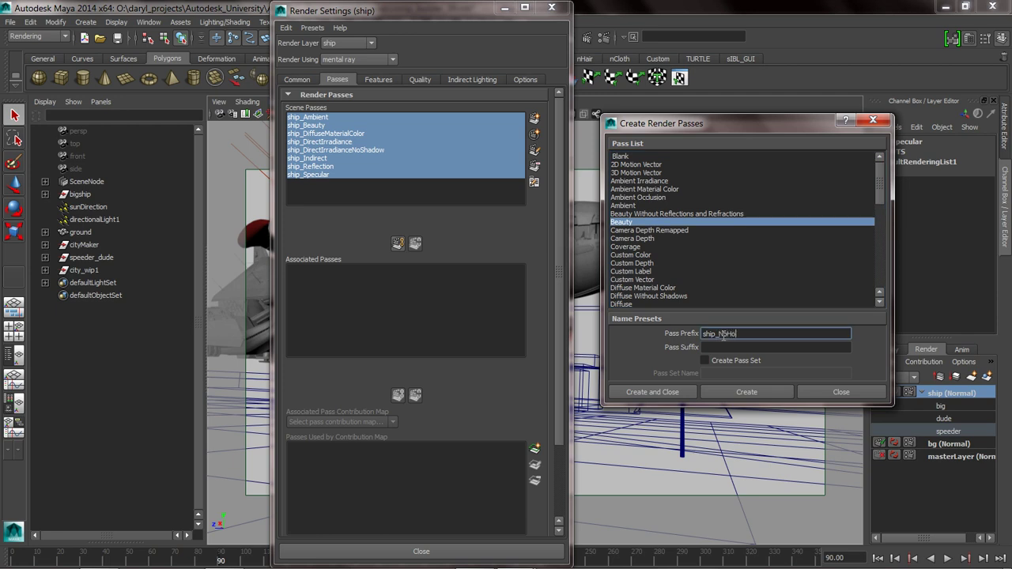
{"action": "type", "text": "NoHod"}
{"action": "key", "text": "BackSpace"}
{"action": "key", "text": "BackSpace"}
{"action": "left_click", "coordinate": [734, 387]}
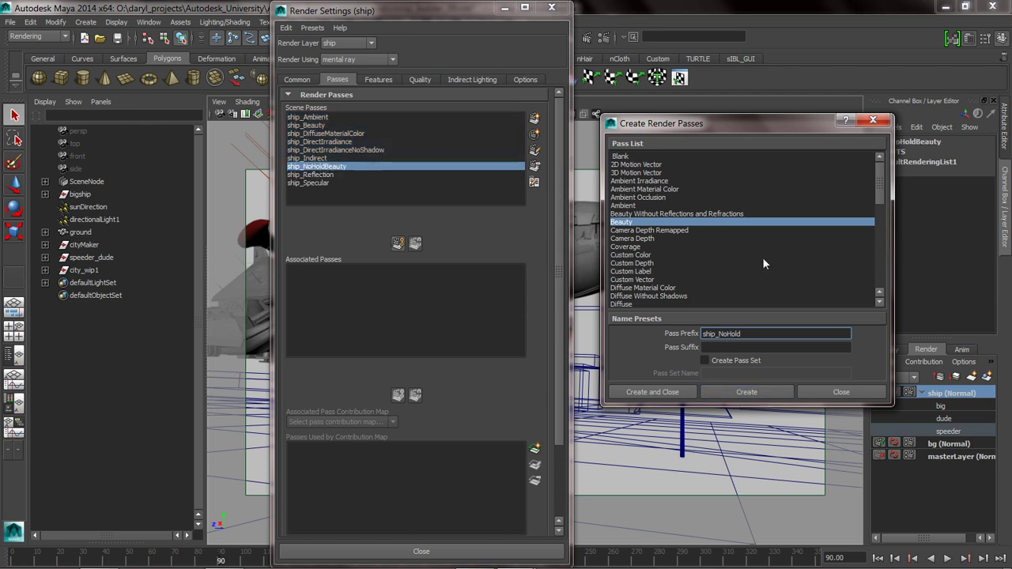
Create another Beauty pass with the prefix speeder_
{"action": "left_click_drag", "start_coordinate": [744, 334], "coordinate": [656, 330]}
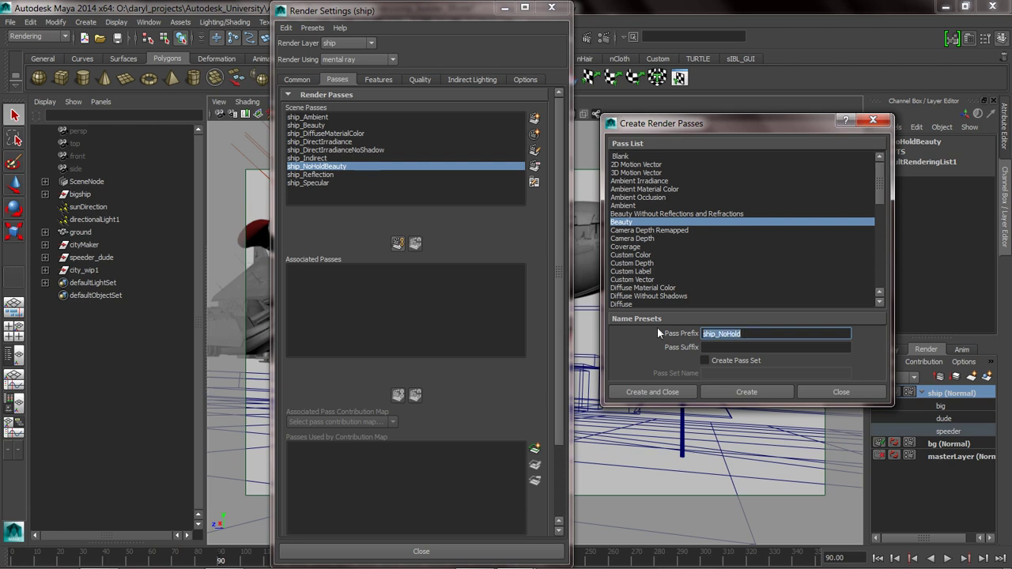
{"action": "type", "text": "speeder_"}
{"action": "left_click", "coordinate": [735, 384]}
Create a Matte render pass with the prefix dude_ and close the pass creation dialog
{"action": "left_click_drag", "start_coordinate": [727, 333], "coordinate": [695, 336]}
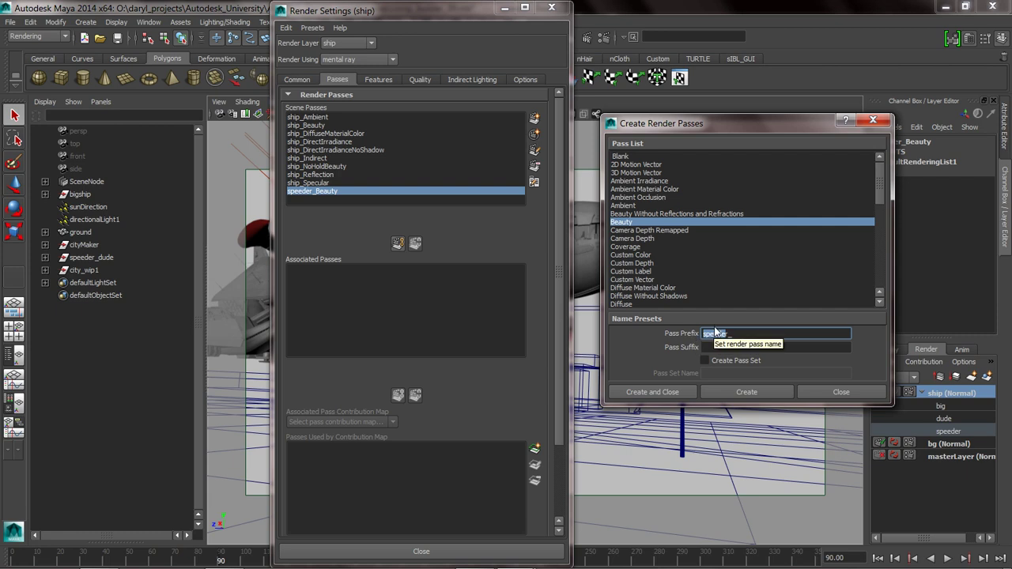
{"action": "type", "text": "dl_"}
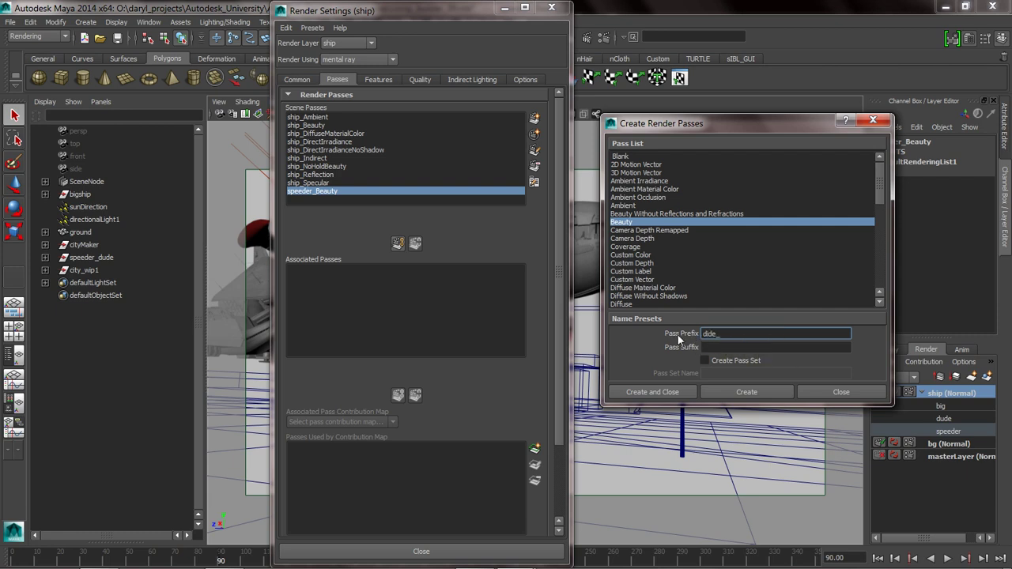
{"action": "key", "text": "BackSpace"}
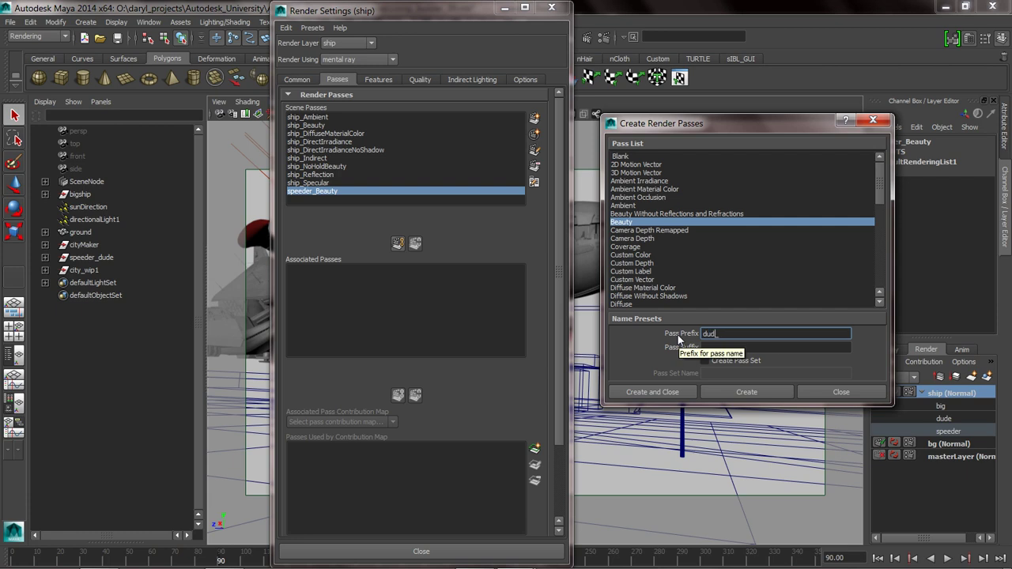
{"action": "left_click_drag", "start_coordinate": [879, 194], "coordinate": [870, 234]}
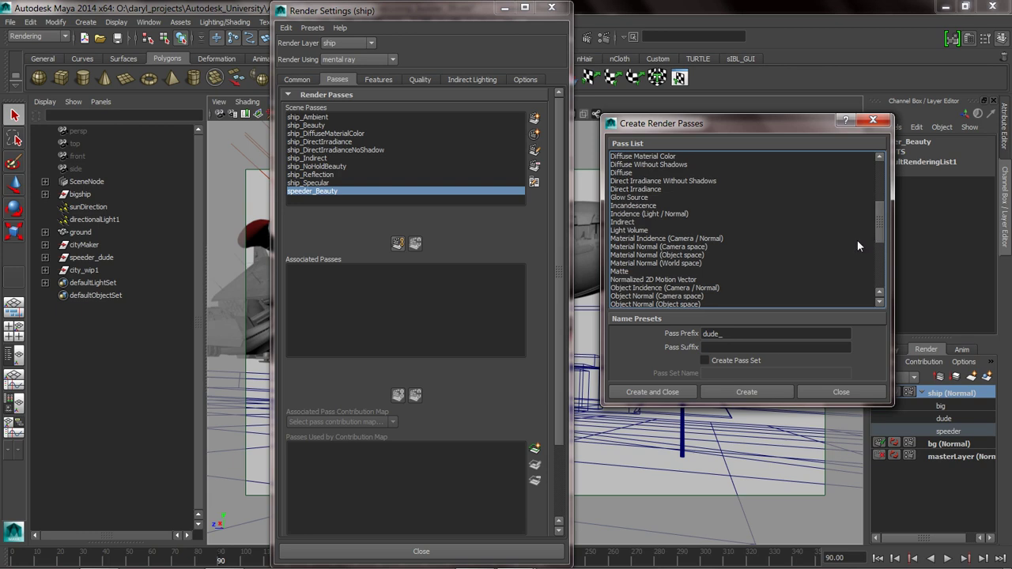
{"action": "left_click", "coordinate": [624, 271]}
{"action": "left_click", "coordinate": [731, 392]}
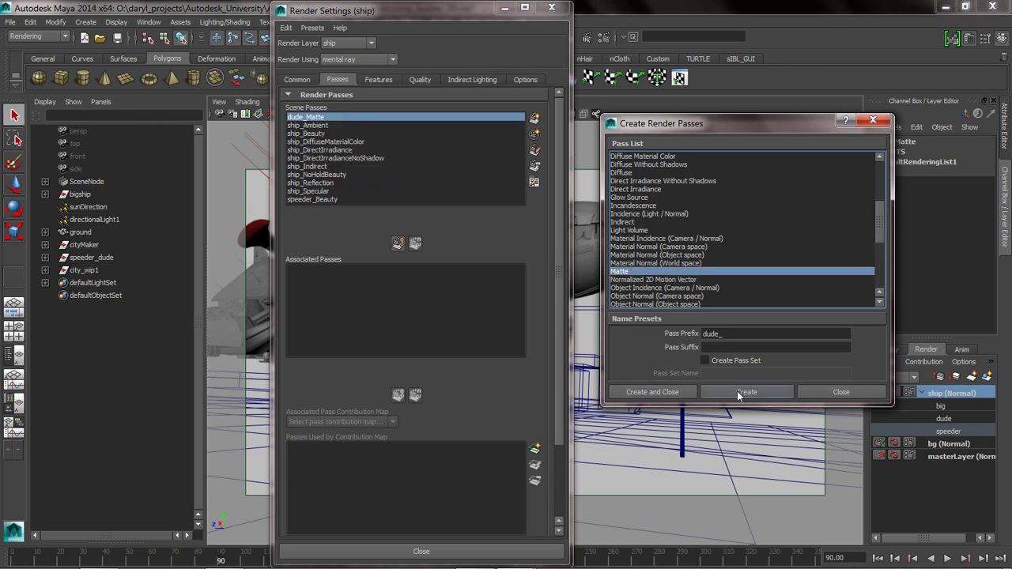
{"action": "left_click", "coordinate": [841, 393]}
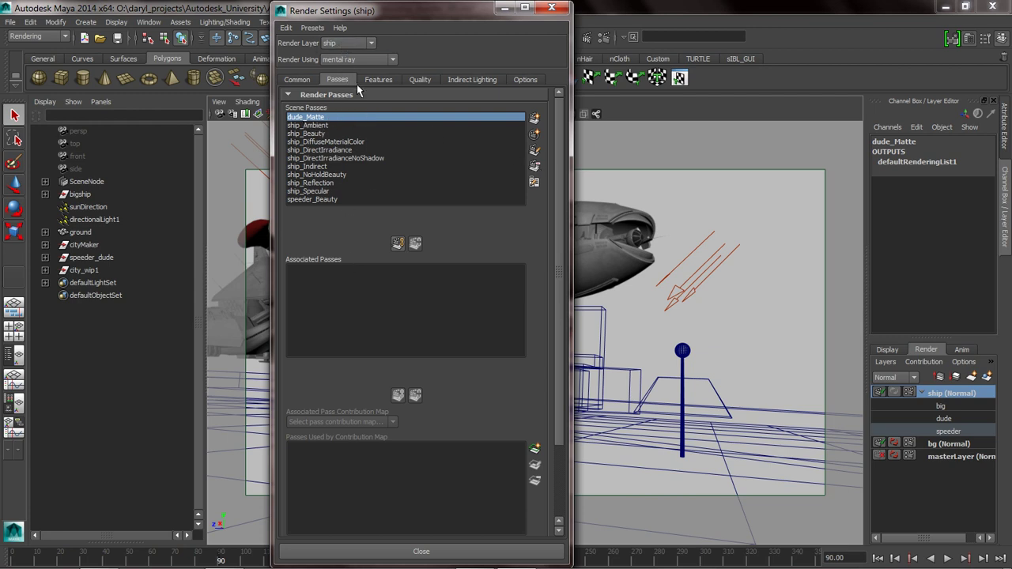
Associate all scene passes with the ship render layer and check the bg layer's associated passes before returning to ship
{"action": "left_click", "coordinate": [327, 199], "text": "shift"}
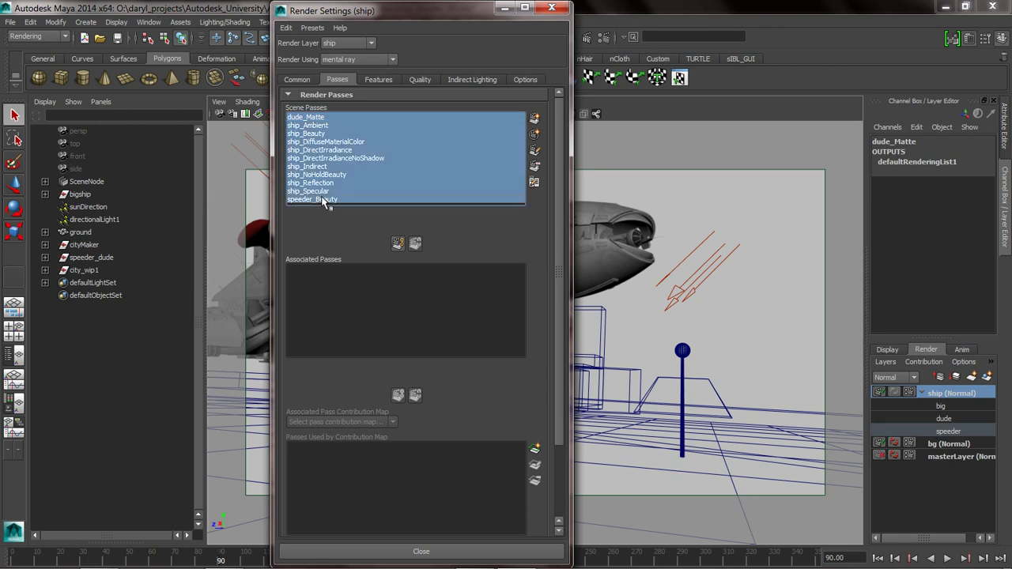
{"action": "left_click", "coordinate": [398, 243]}
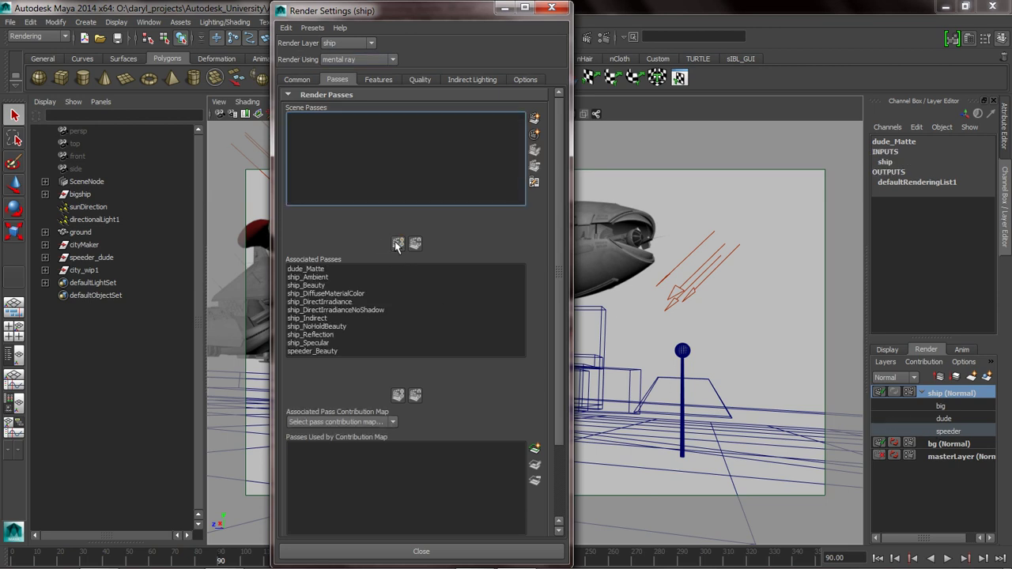
{"action": "left_click", "coordinate": [348, 42]}
{"action": "left_click", "coordinate": [341, 64]}
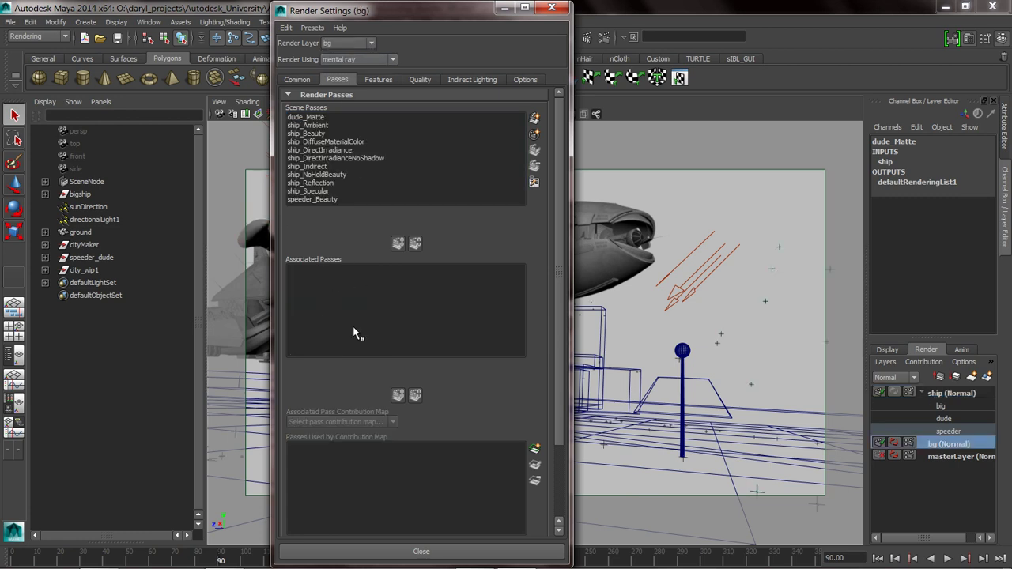
{"action": "left_click", "coordinate": [347, 43]}
{"action": "left_click", "coordinate": [336, 54]}
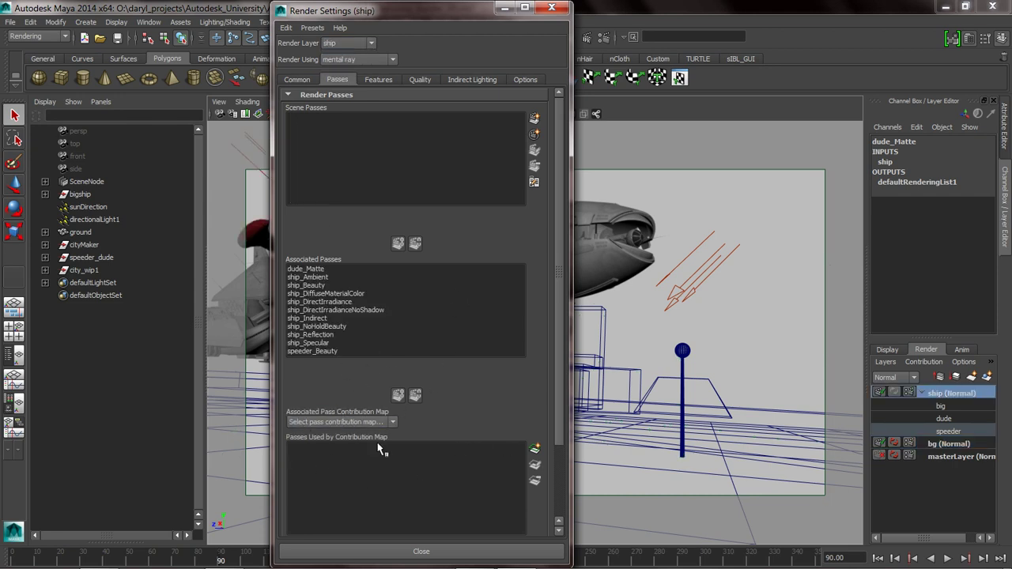
Assign the dude_Matte pass to the dude pass contribution map
{"action": "left_click", "coordinate": [333, 424]}
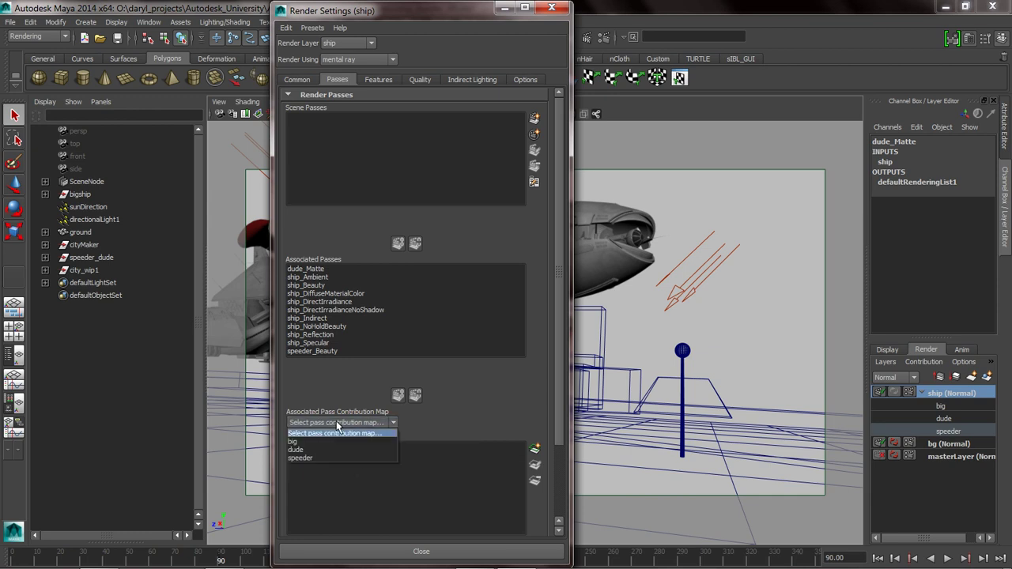
{"action": "left_click", "coordinate": [325, 449]}
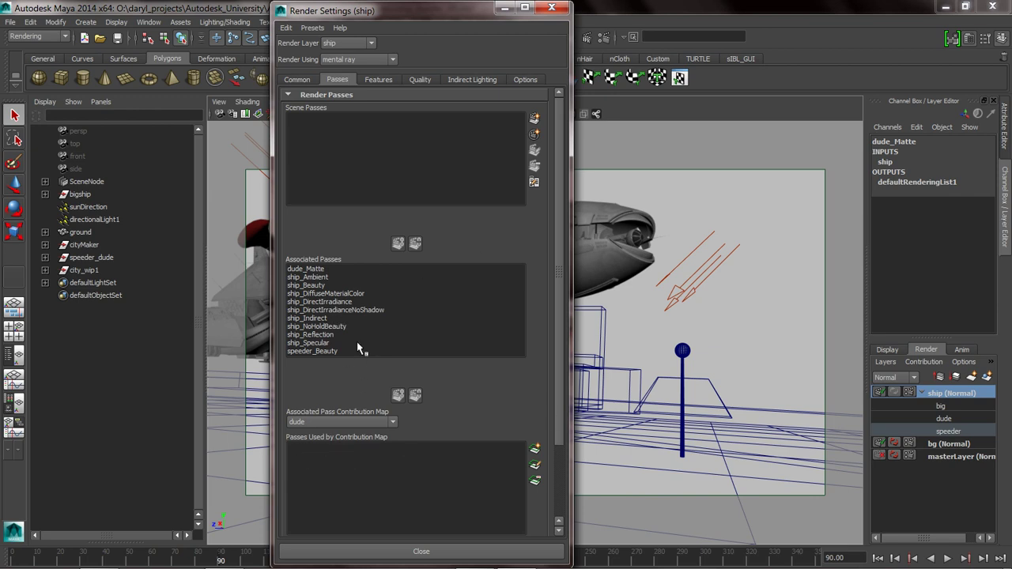
{"action": "left_click", "coordinate": [305, 270]}
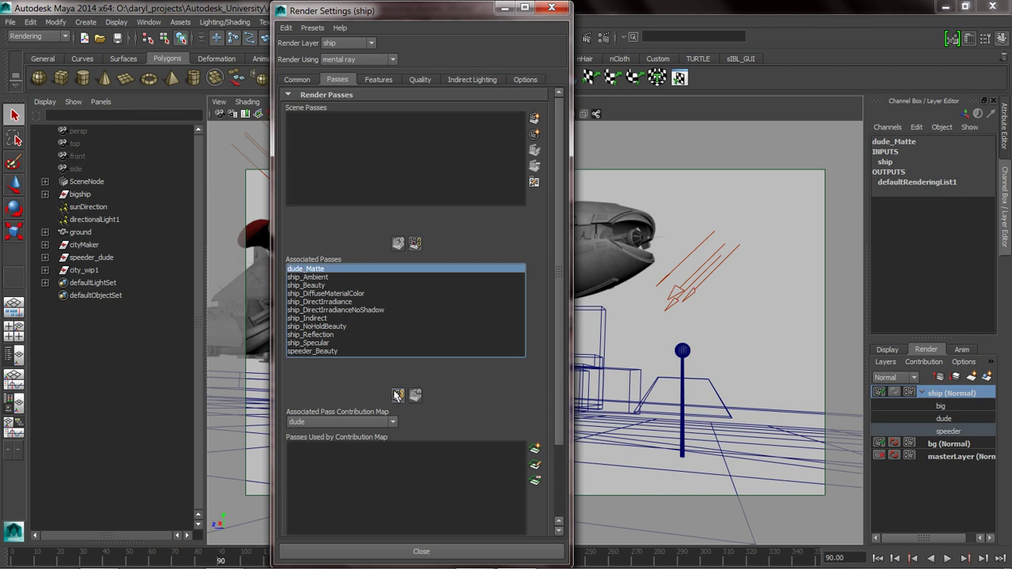
{"action": "left_click", "coordinate": [397, 395]}
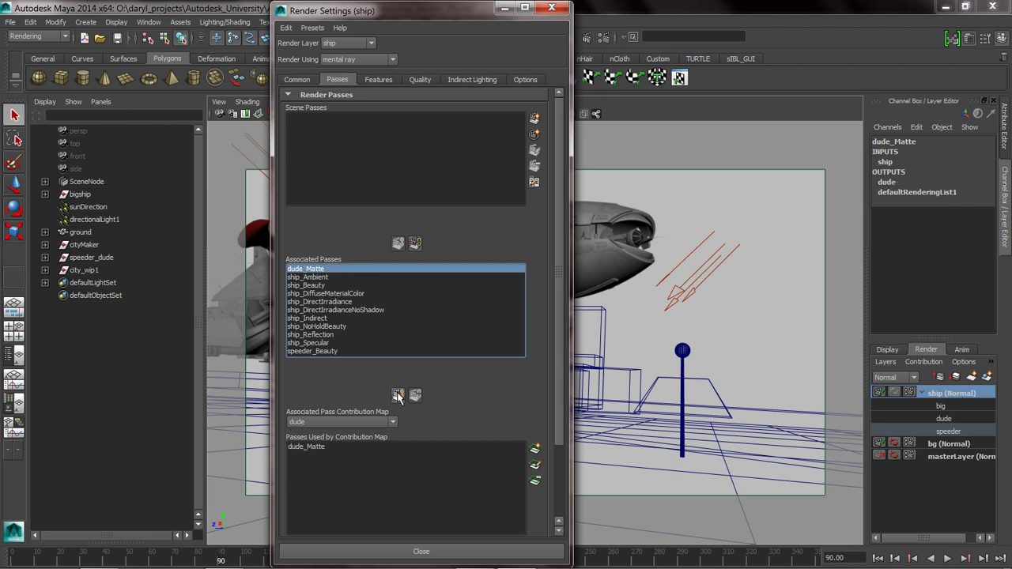
Assign the speeder_Beauty pass to the speeder pass contribution map
{"action": "left_click", "coordinate": [335, 424]}
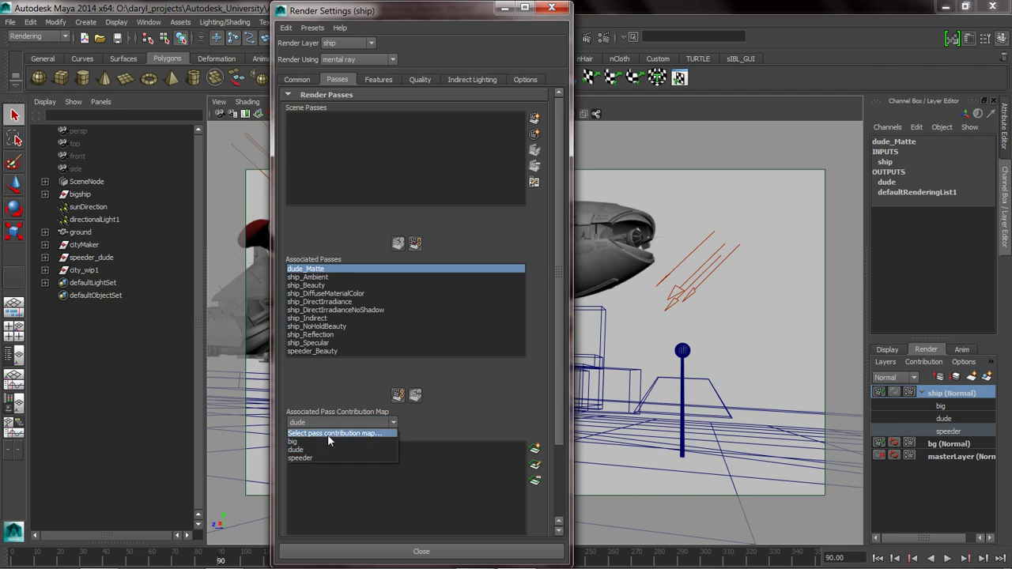
{"action": "left_click", "coordinate": [317, 457]}
{"action": "left_click", "coordinate": [317, 351]}
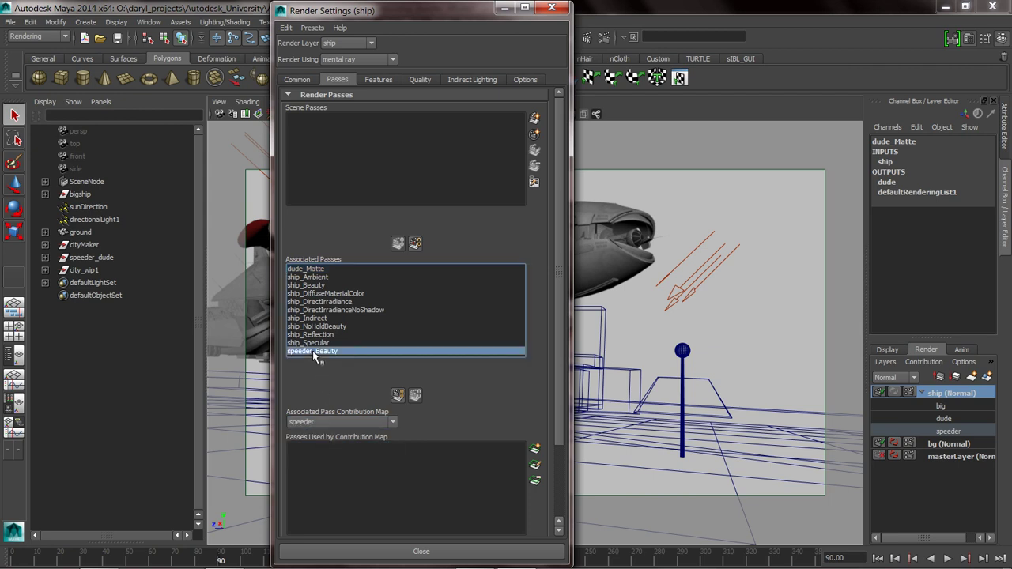
{"action": "left_click", "coordinate": [398, 395]}
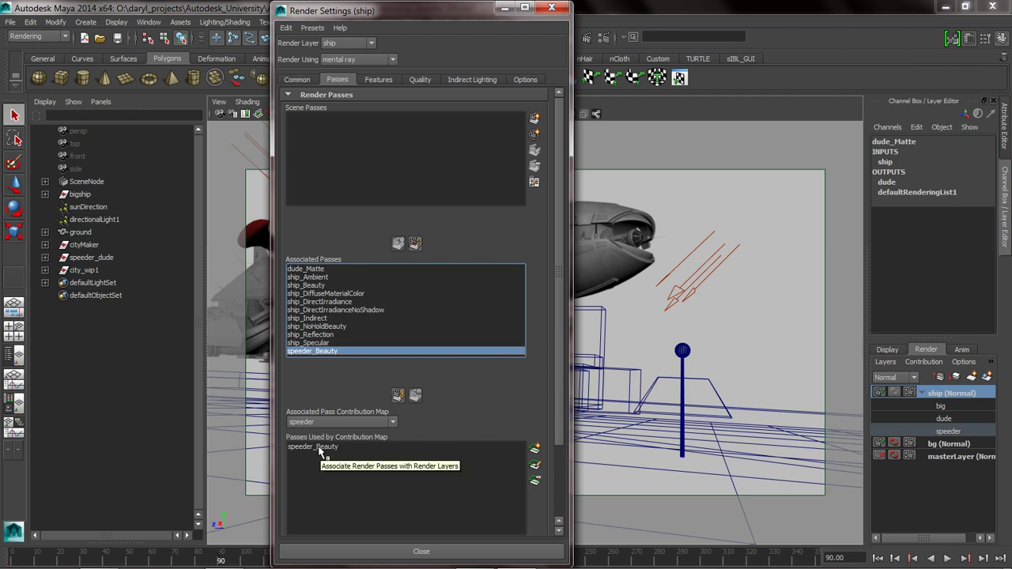
Assign all passes from ship_Ambient to ship_Specular to the big pass contribution map
{"action": "left_click", "coordinate": [335, 423]}
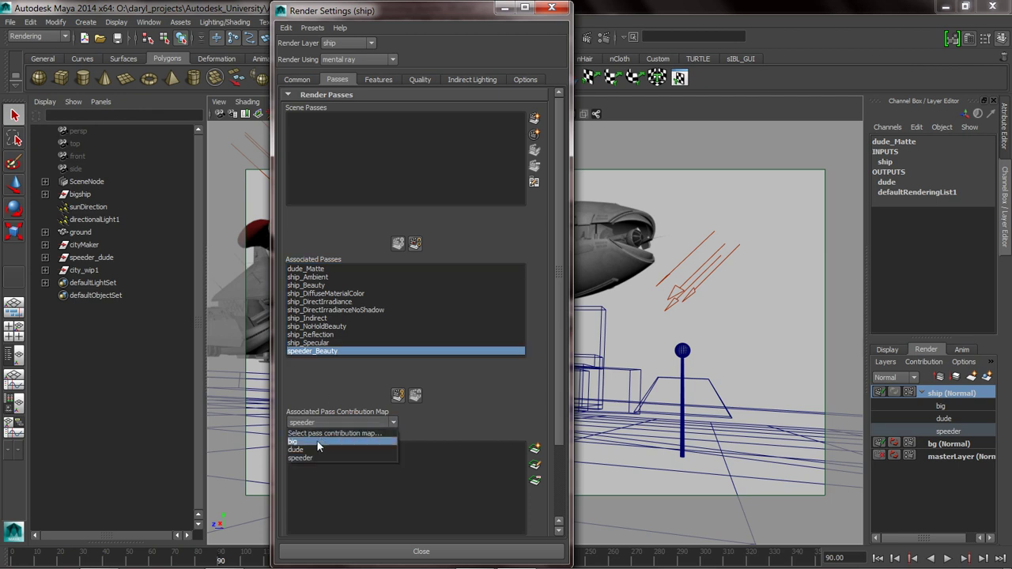
{"action": "left_click", "coordinate": [318, 441]}
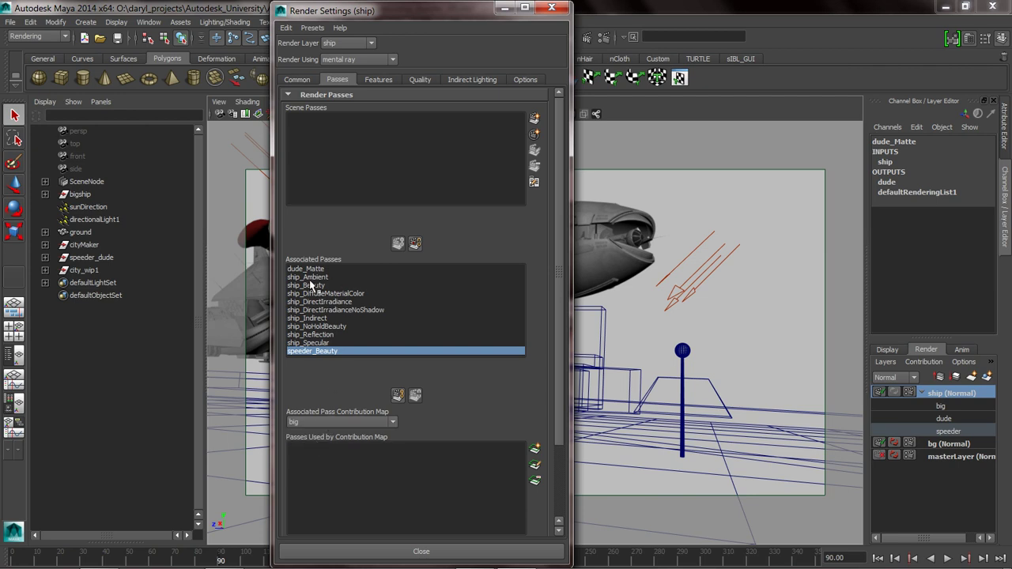
{"action": "left_click", "coordinate": [313, 284]}
{"action": "left_click", "coordinate": [325, 343], "text": "shift"}
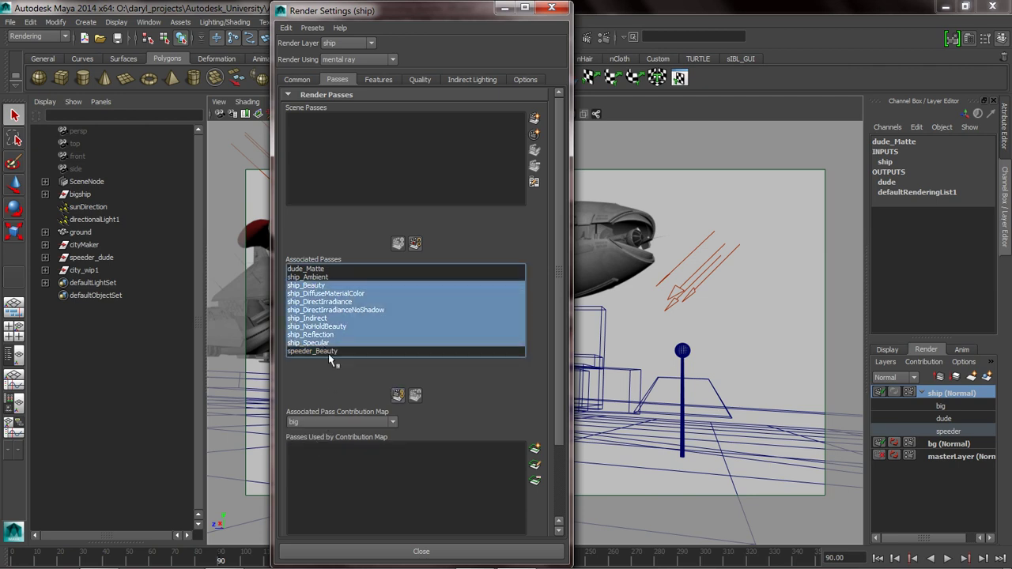
{"action": "left_click", "coordinate": [316, 278]}
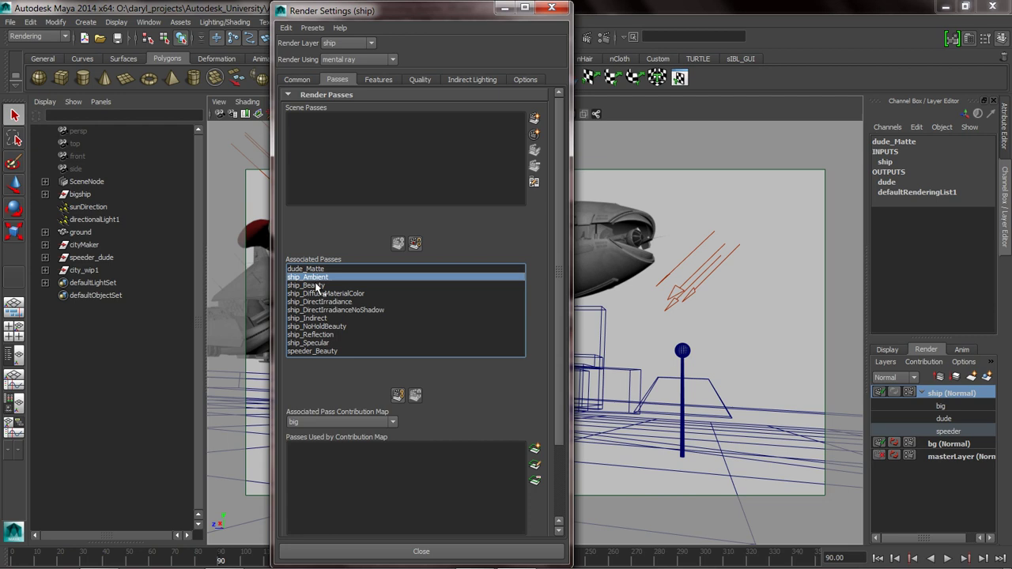
{"action": "left_click", "coordinate": [321, 342], "text": "shift"}
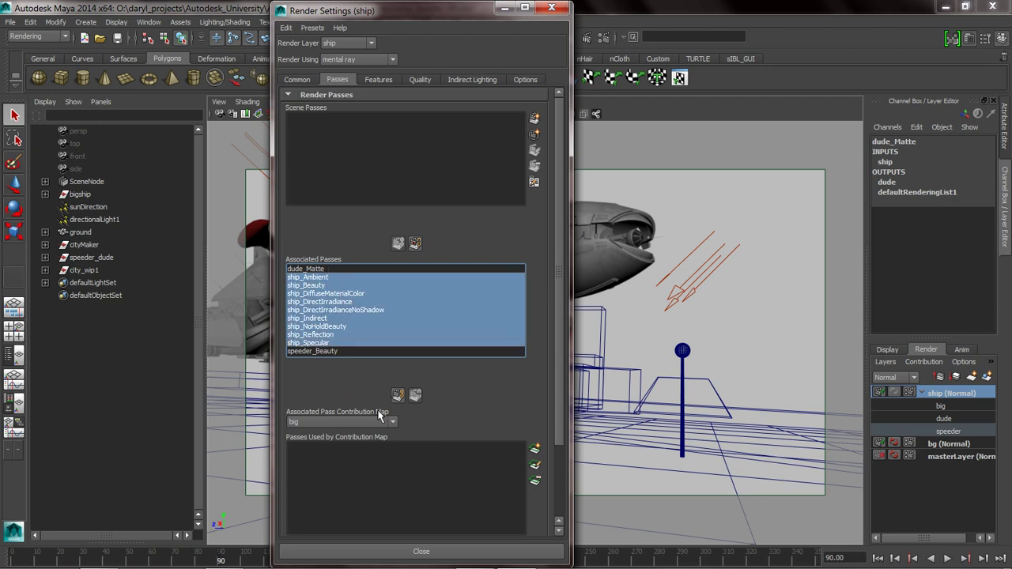
{"action": "left_click", "coordinate": [398, 395]}
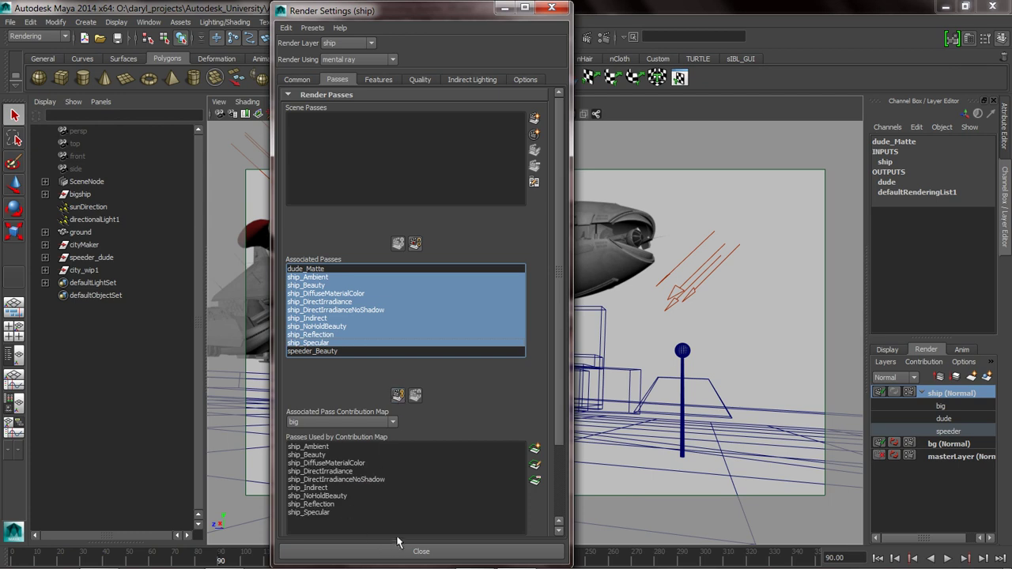
Turn off Hold-Out for the ship_NoHoldBeauty pass and minimize the render settings
{"action": "left_click", "coordinate": [316, 497]}
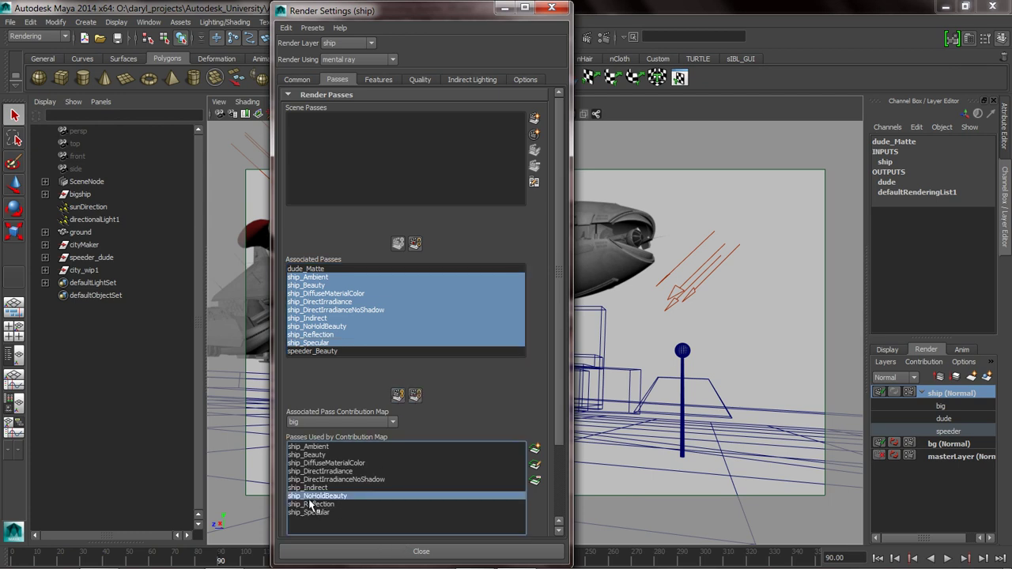
{"action": "double_click", "coordinate": [317, 497]}
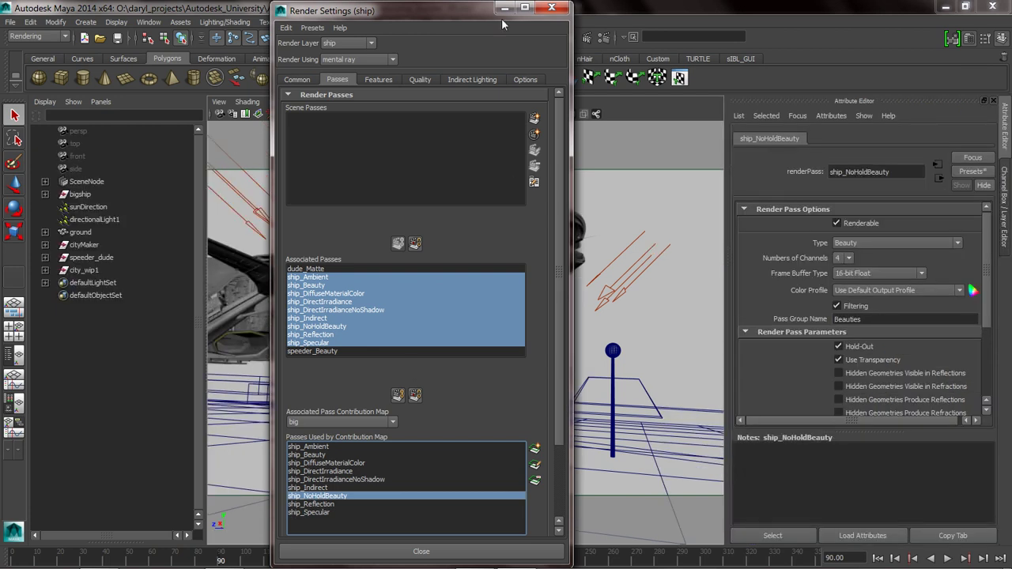
{"action": "left_click_drag", "start_coordinate": [453, 14], "coordinate": [400, 363]}
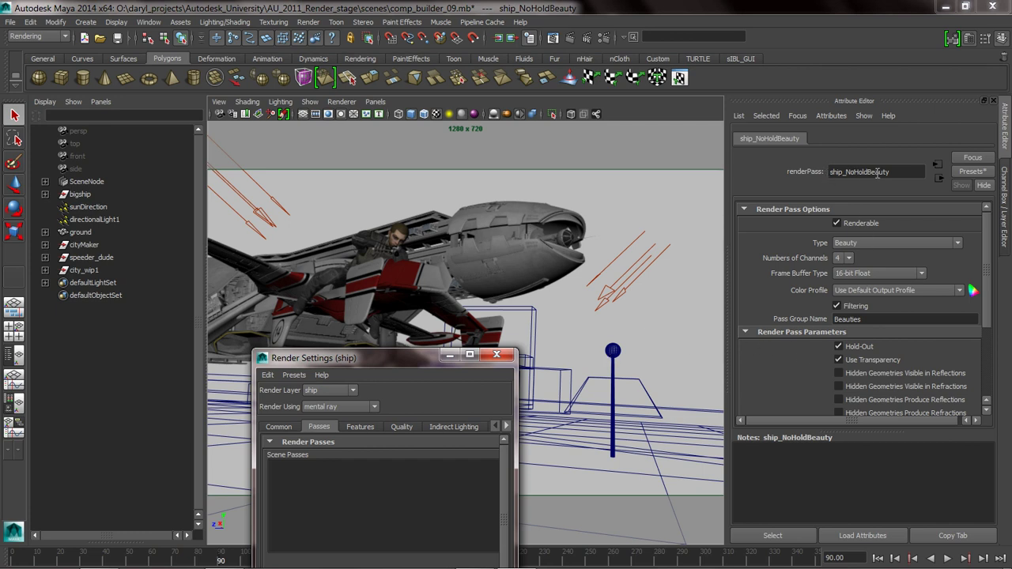
{"action": "left_click", "coordinate": [838, 347]}
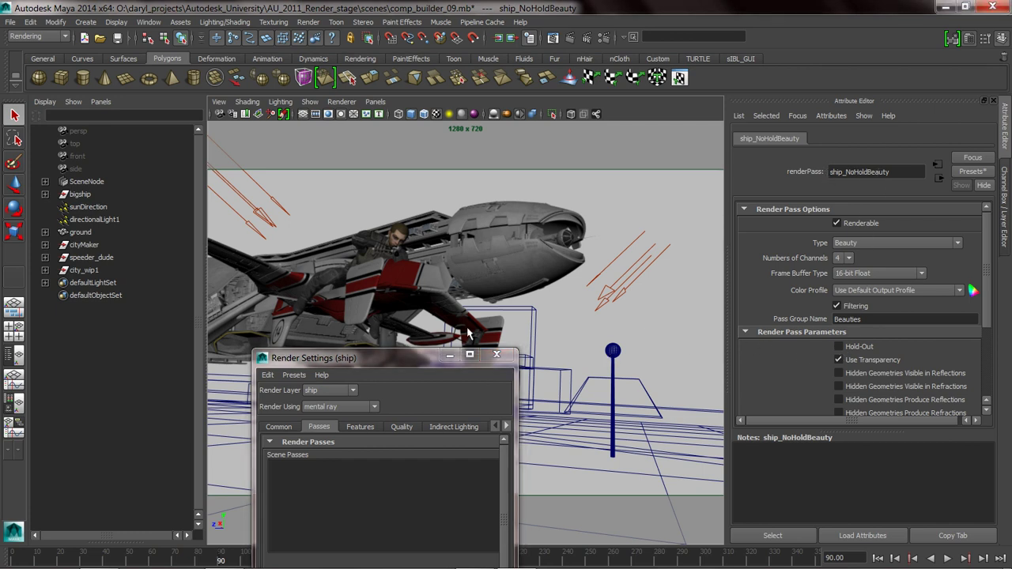
{"action": "left_click_drag", "start_coordinate": [419, 356], "coordinate": [487, 268]}
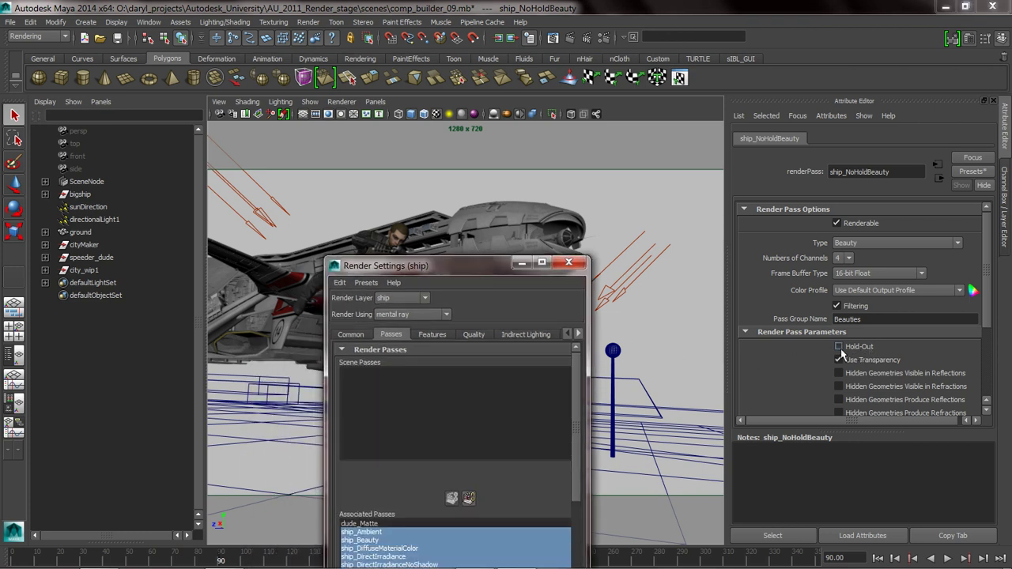
{"action": "left_click_drag", "start_coordinate": [440, 256], "coordinate": [515, 350]}
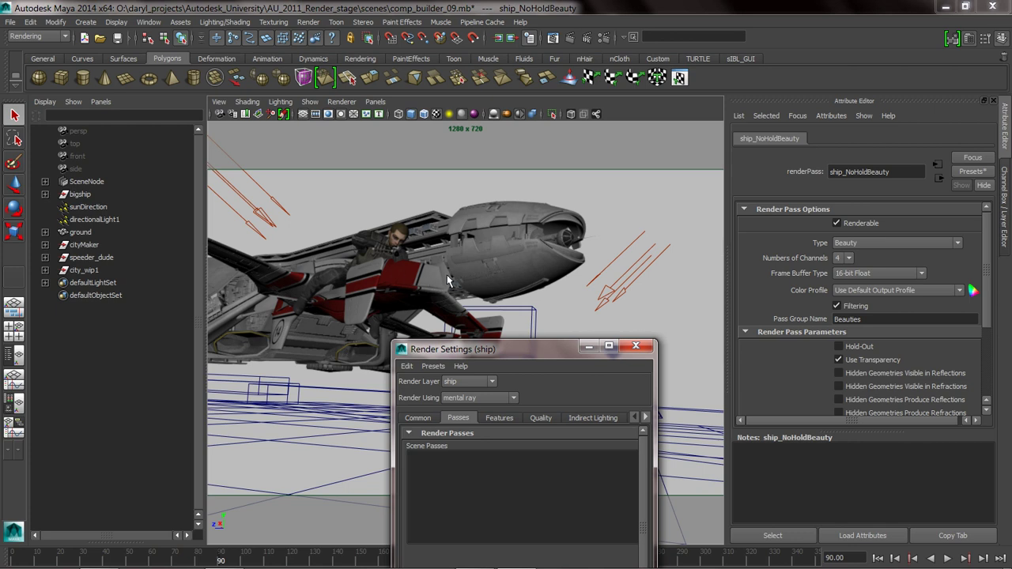
{"action": "left_click_drag", "start_coordinate": [507, 351], "coordinate": [503, 106]}
{"action": "left_click", "coordinate": [608, 96]}
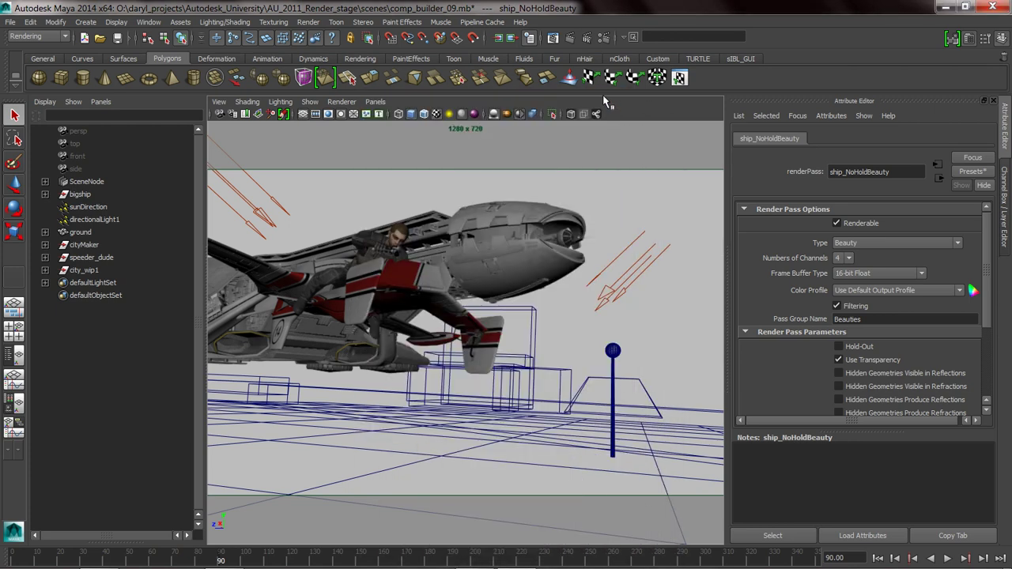
Render the ship layer, review the list of loadable render passes, and minimize the render window
{"action": "left_click", "coordinate": [570, 38]}
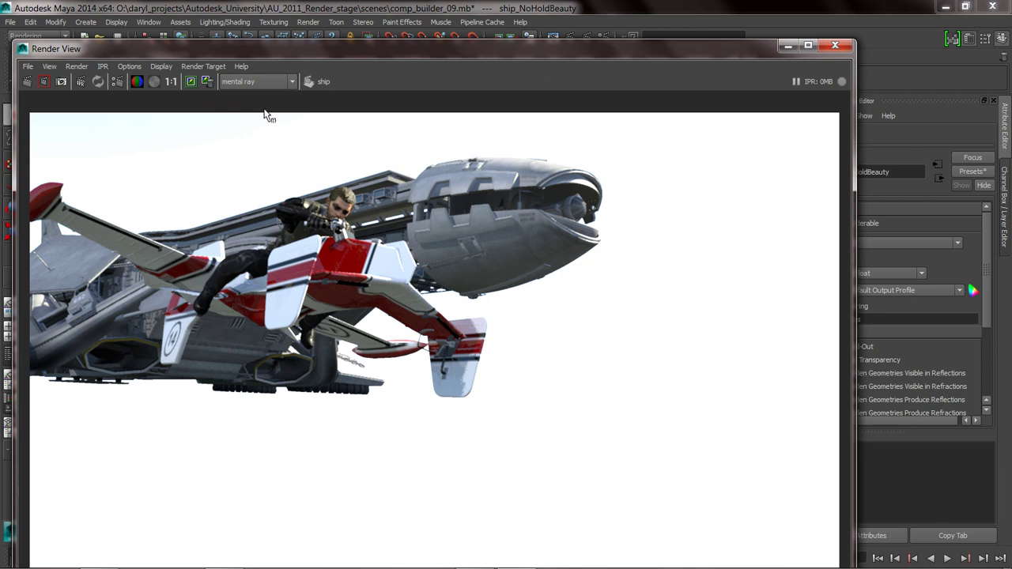
{"action": "left_click", "coordinate": [28, 66]}
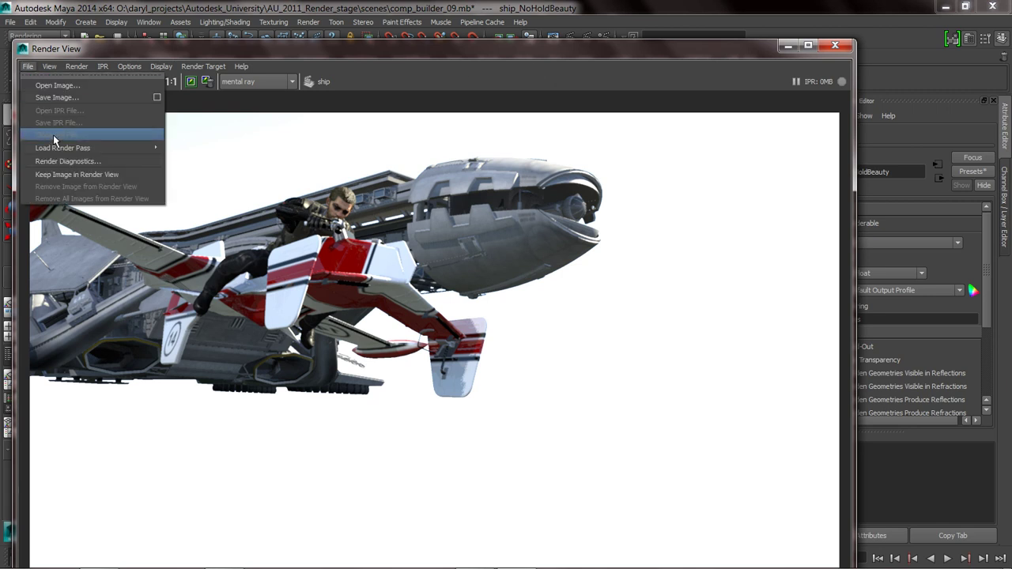
{"action": "mouse_move", "coordinate": [60, 149]}
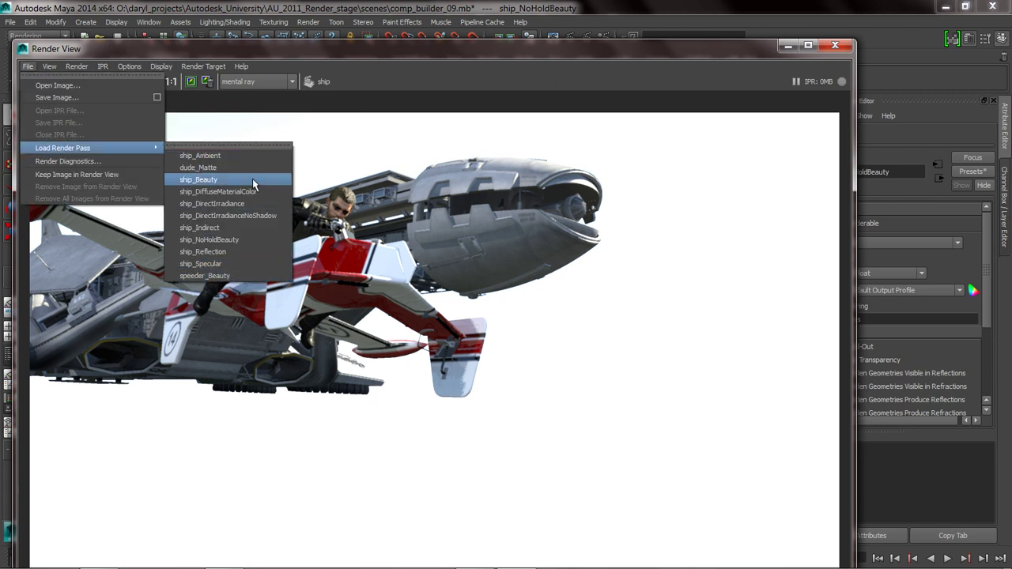
{"action": "left_click", "coordinate": [606, 98]}
{"action": "left_click", "coordinate": [788, 47]}
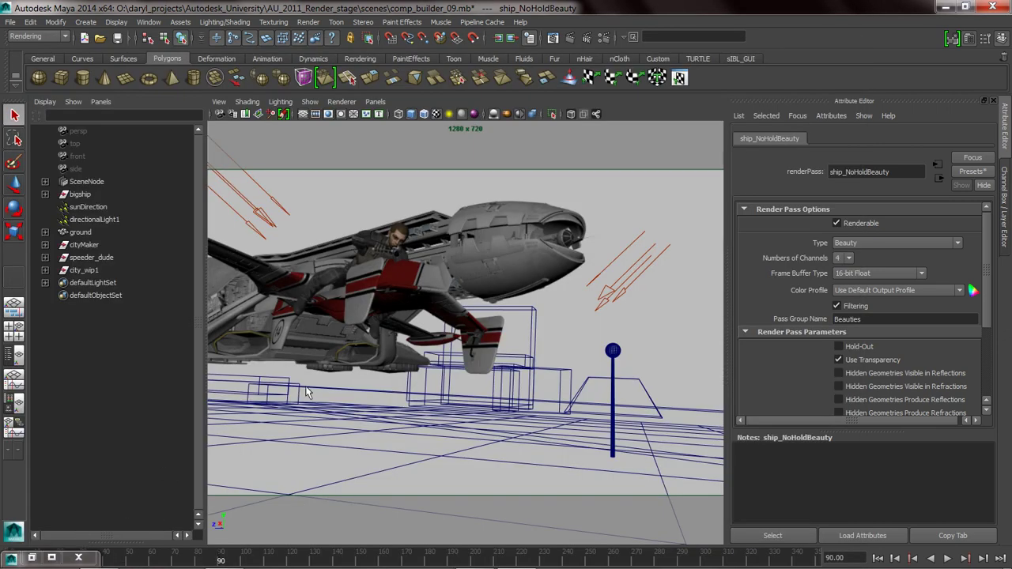
Open the rendered comp_builder_09_ship.090.exr from the images/tmp folder, enlarge the image viewer and set its gamma to 2.2
{"action": "key", "text": "alt+Tab"}
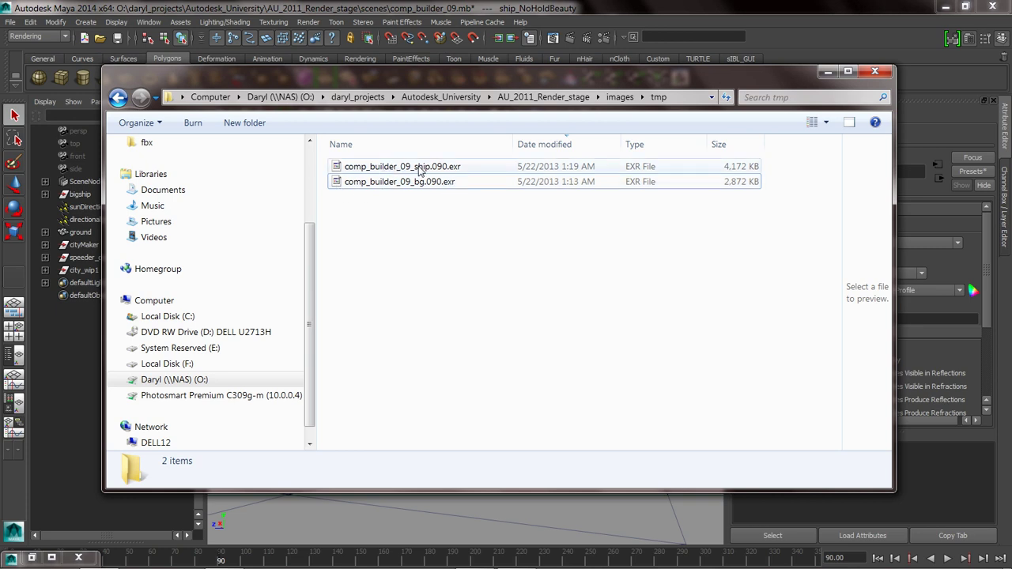
{"action": "left_click", "coordinate": [389, 170]}
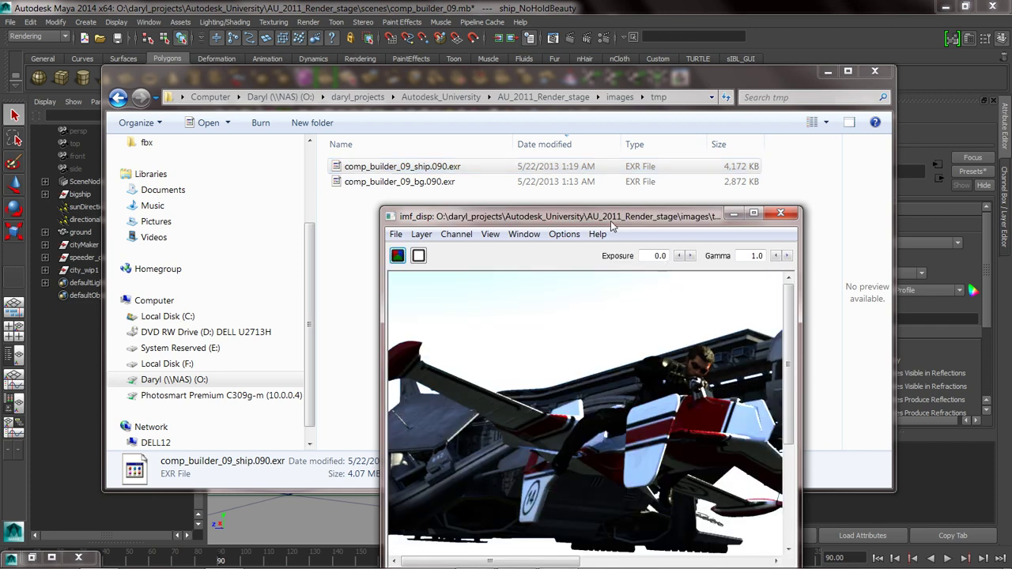
{"action": "left_click_drag", "start_coordinate": [552, 173], "coordinate": [423, 97]}
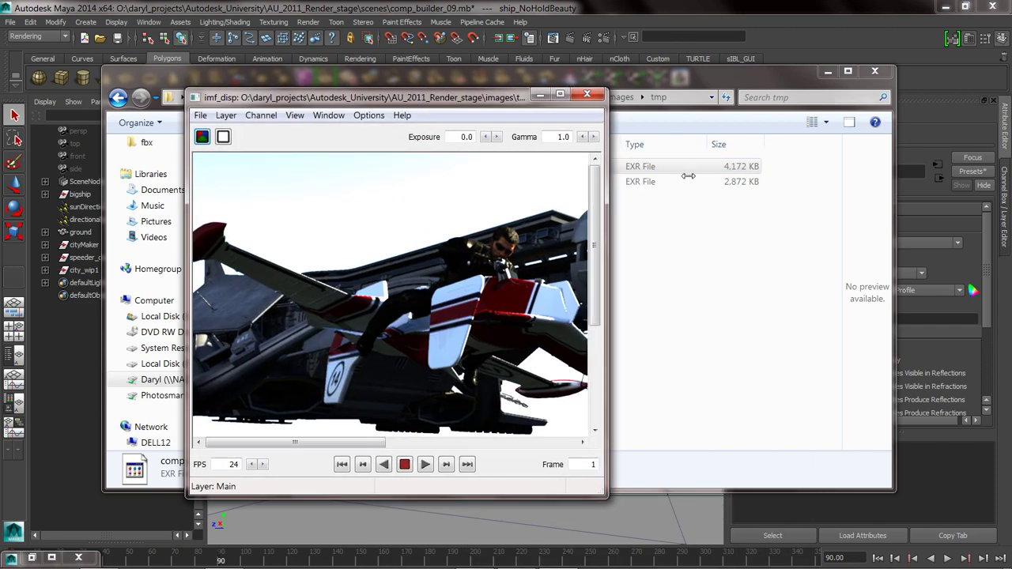
{"action": "left_click_drag", "start_coordinate": [605, 175], "coordinate": [909, 180]}
{"action": "double_click", "coordinate": [867, 137]}
{"action": "type", "text": "2.2"}
{"action": "key", "text": "Return"}
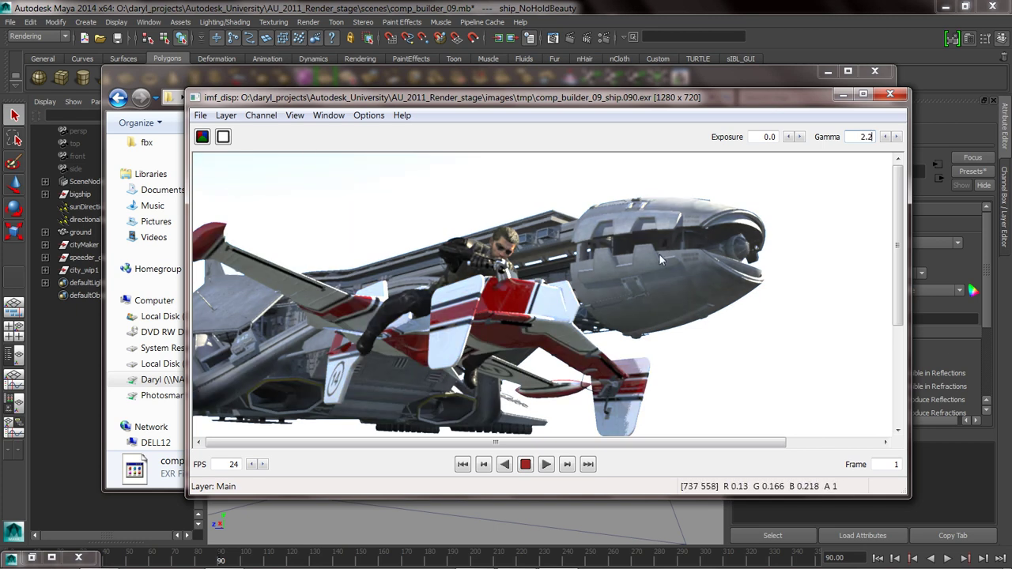
View the dude_Matte, ship_Ambient, ship_Beauty and ship_NoHoldBeauty layers of the rendered EXR in turn
{"action": "left_click", "coordinate": [226, 115]}
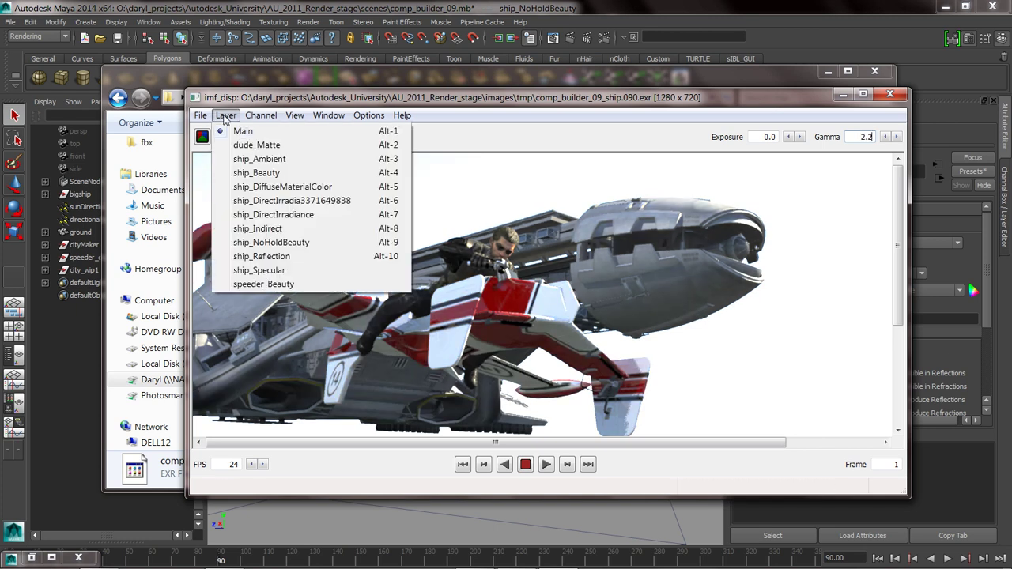
{"action": "left_click", "coordinate": [253, 145]}
{"action": "left_click", "coordinate": [226, 116]}
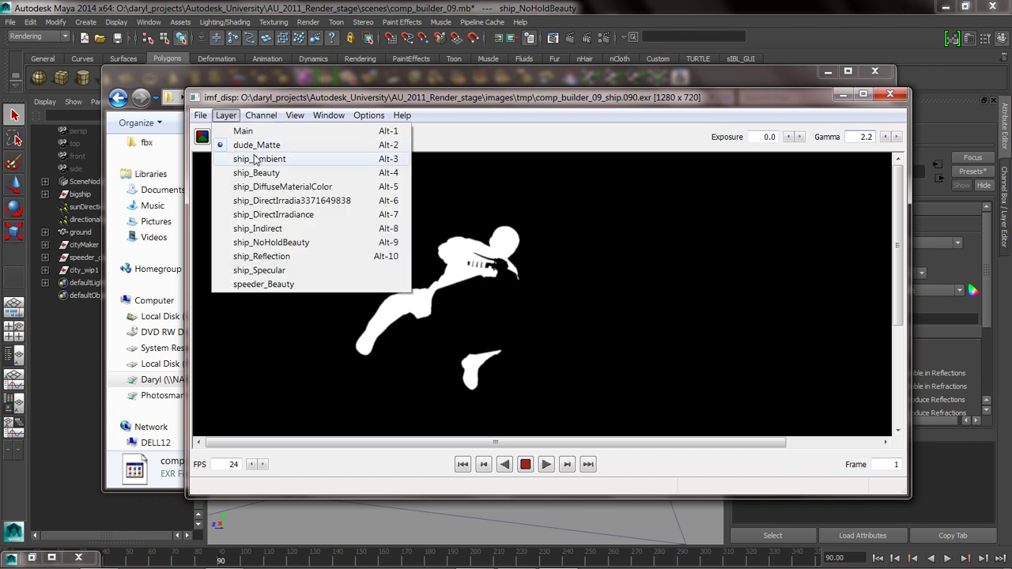
{"action": "left_click", "coordinate": [255, 159]}
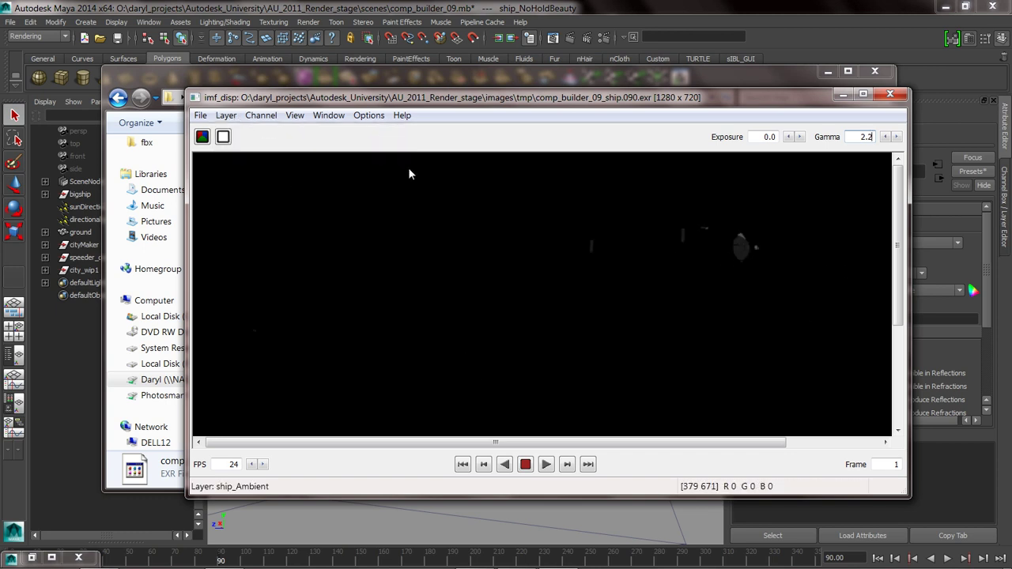
{"action": "left_click", "coordinate": [226, 116]}
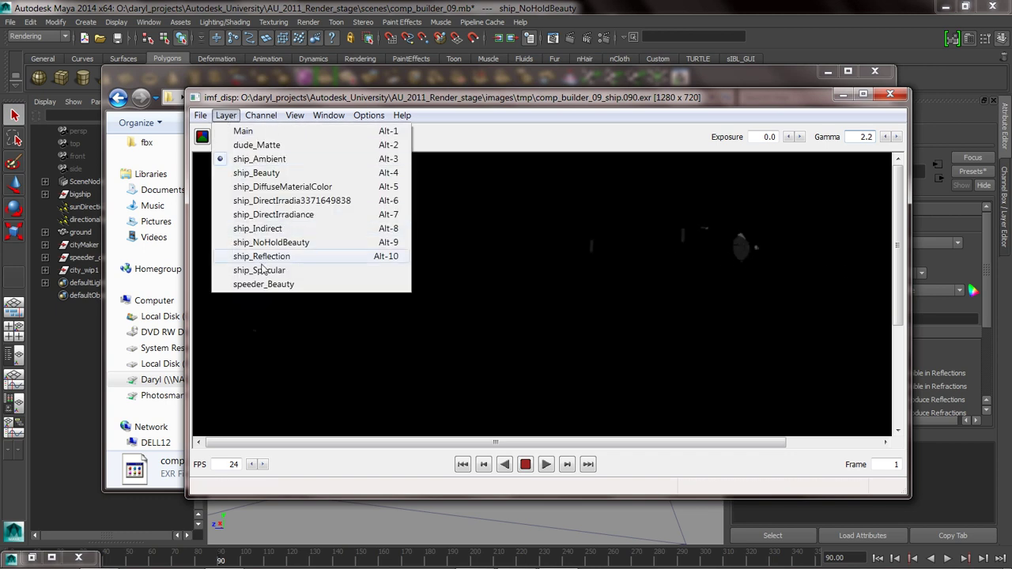
{"action": "left_click", "coordinate": [260, 174]}
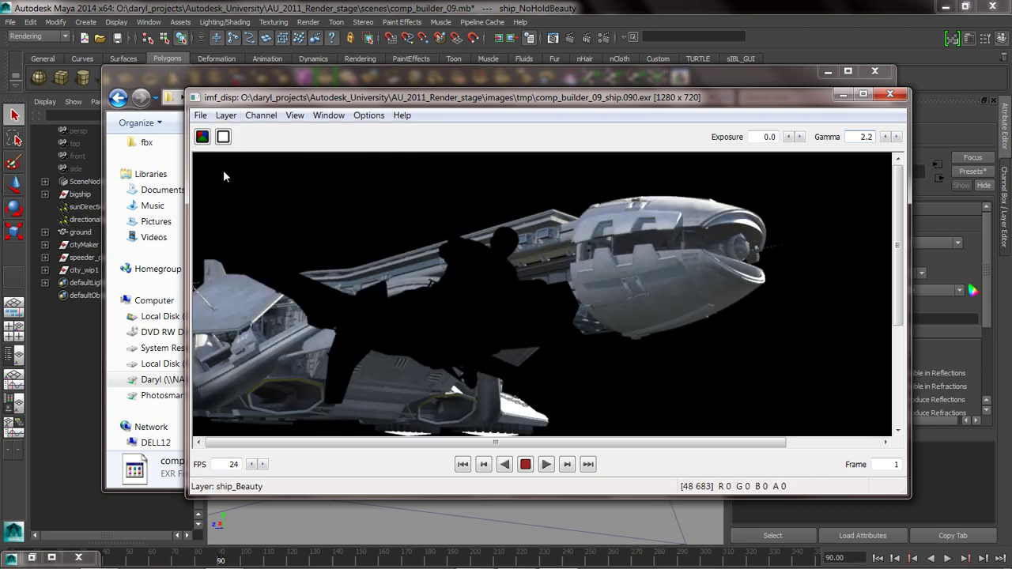
{"action": "left_click", "coordinate": [227, 115]}
{"action": "left_click", "coordinate": [261, 243]}
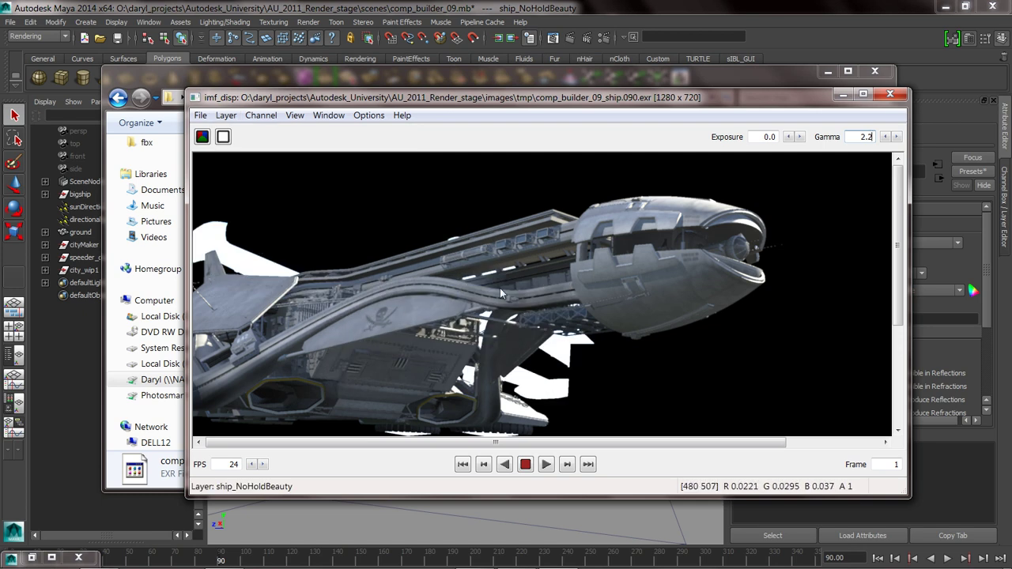
View the EXR's ship_Reflection and ship_DiffuseMaterialColor layers, close the image viewer and folder window, and clear the scene selection
{"action": "left_click", "coordinate": [226, 115]}
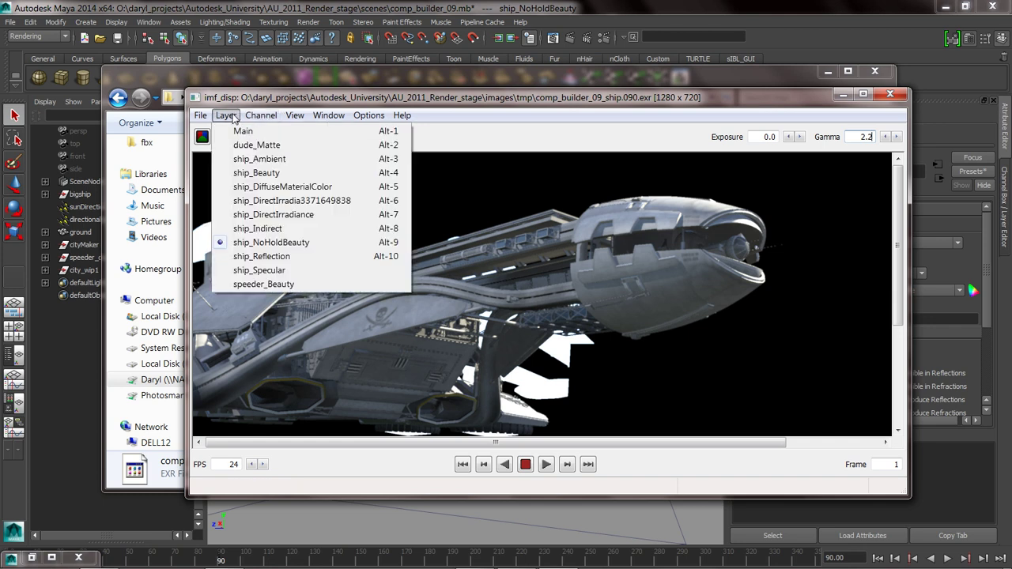
{"action": "left_click", "coordinate": [269, 257]}
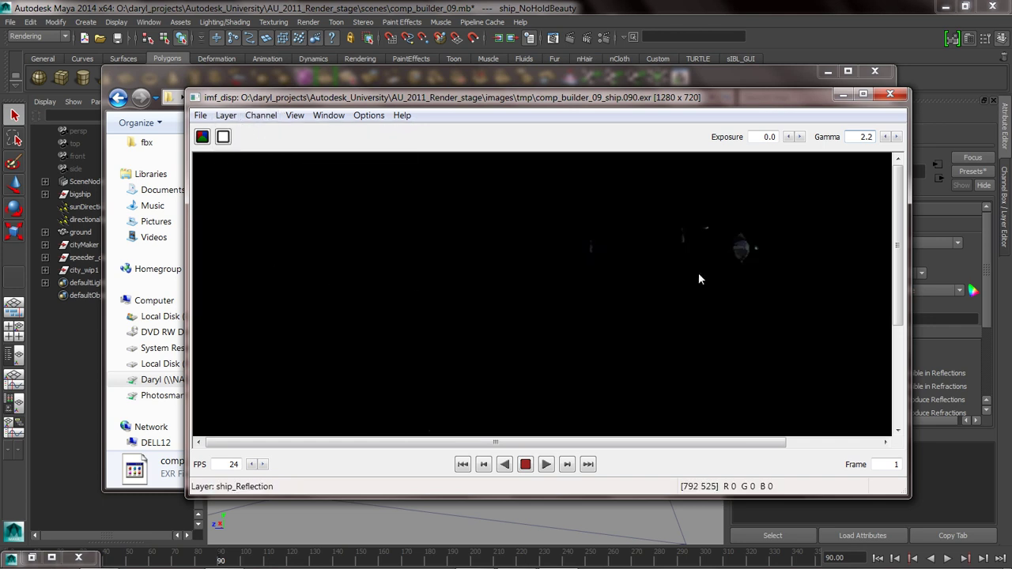
{"action": "left_click", "coordinate": [218, 116]}
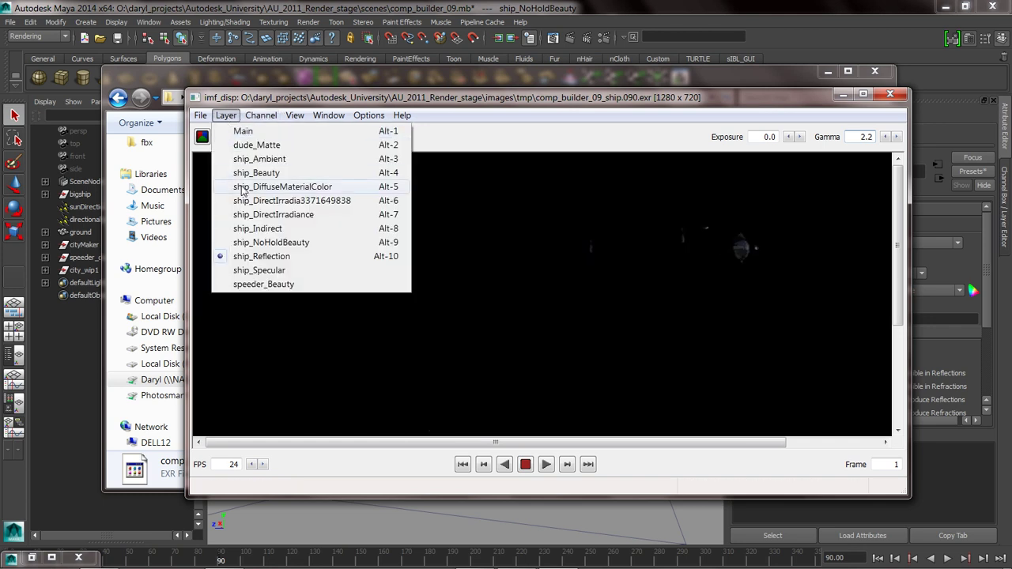
{"action": "left_click", "coordinate": [243, 188]}
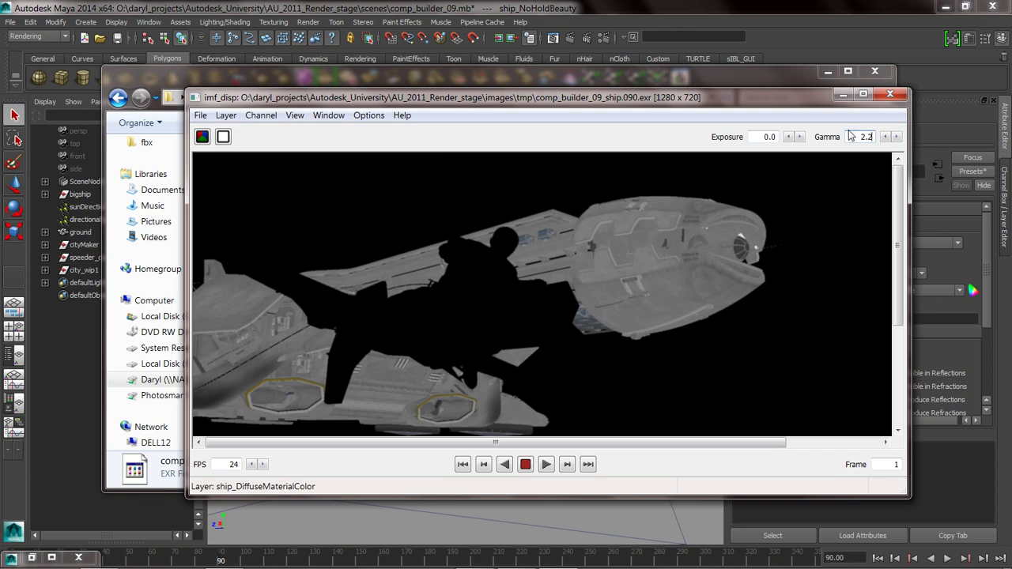
{"action": "left_click", "coordinate": [891, 95]}
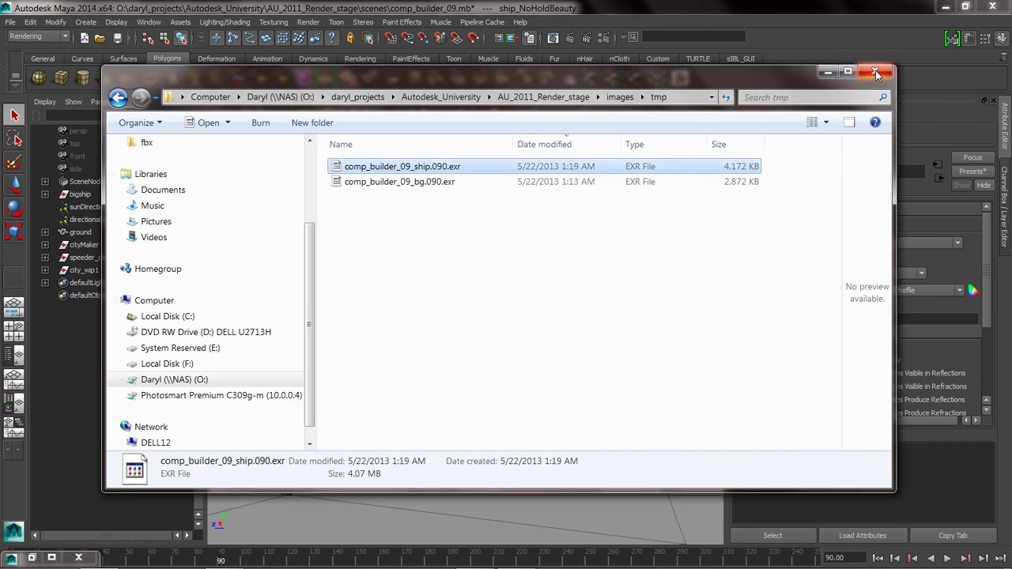
{"action": "left_click", "coordinate": [874, 72]}
{"action": "left_click", "coordinate": [605, 199]}
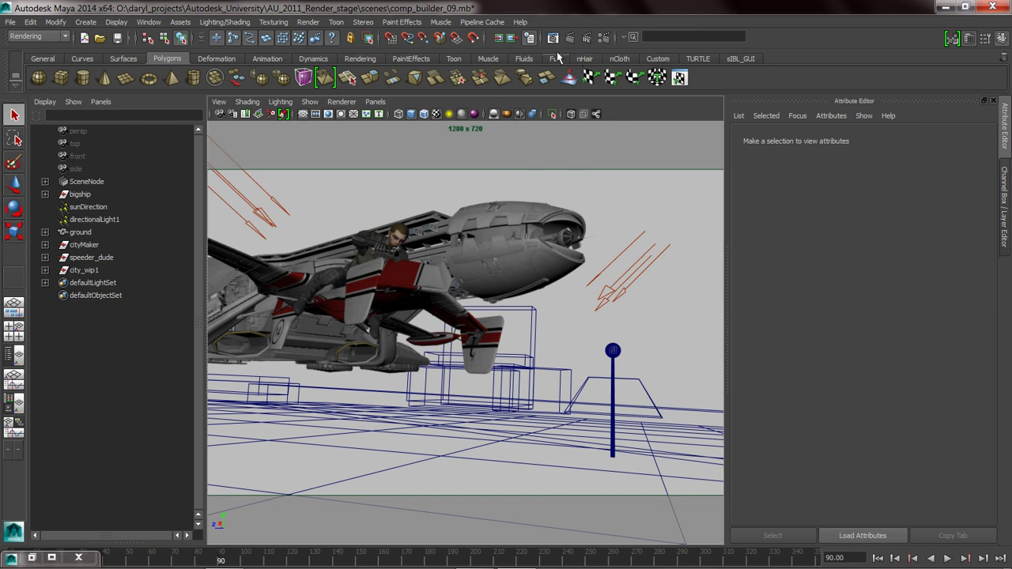
{"action": "left_click", "coordinate": [399, 23]}
{"action": "mouse_move", "coordinate": [373, 24]}
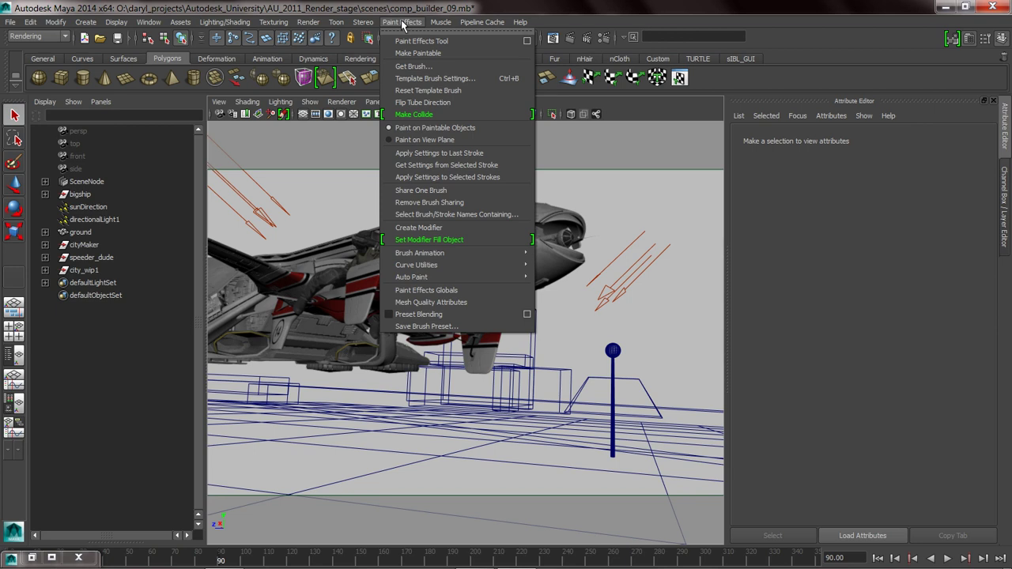
{"action": "left_click", "coordinate": [403, 23]}
Open the Export Pre-Compositing options, expand the ship render layer under Camera01Node, and enlarge the dialog to show its passes
{"action": "left_click", "coordinate": [307, 22]}
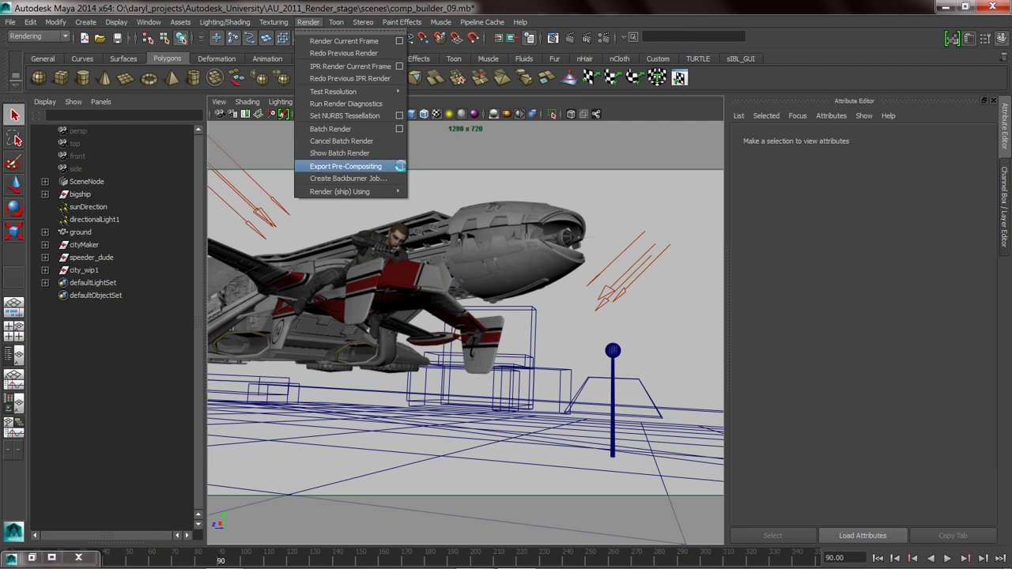
{"action": "left_click", "coordinate": [399, 166]}
{"action": "left_click", "coordinate": [434, 223]}
{"action": "left_click", "coordinate": [443, 248]}
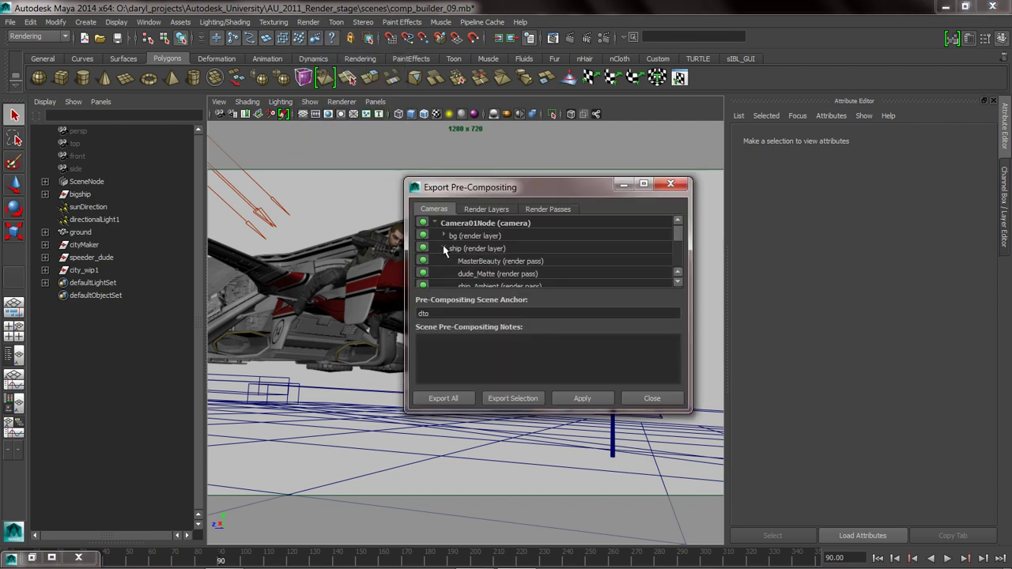
{"action": "left_click_drag", "start_coordinate": [609, 408], "coordinate": [609, 515]}
Set the pre-compositing scene anchor to dto_new and export everything as fun_2DTO.precomp in the AU_2011_Render_stage folder
{"action": "left_click", "coordinate": [462, 419]}
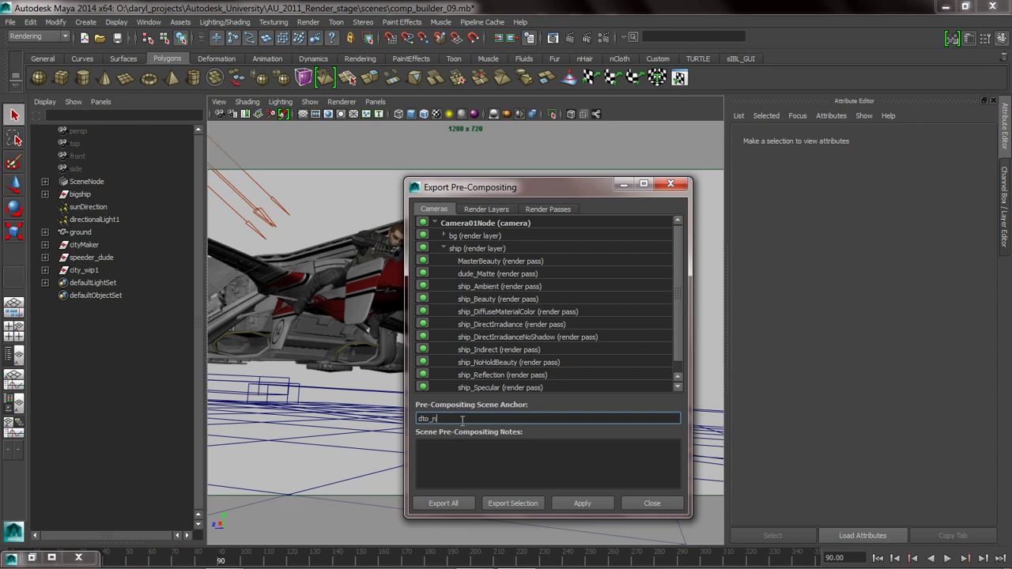
{"action": "left_click", "coordinate": [443, 503]}
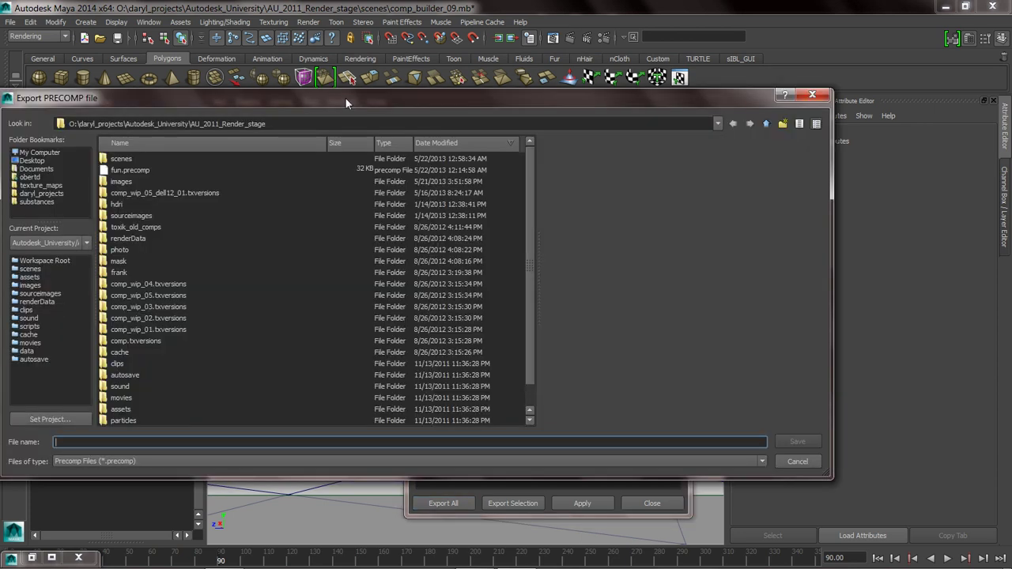
{"action": "left_click_drag", "start_coordinate": [346, 98], "coordinate": [424, 99]}
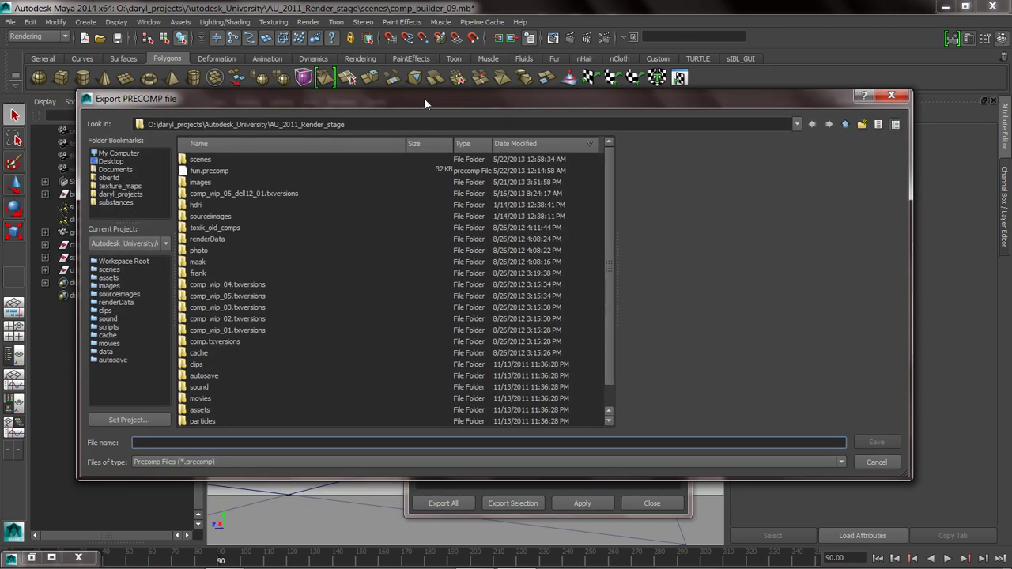
{"action": "left_click", "coordinate": [208, 171]}
{"action": "left_click", "coordinate": [147, 444]}
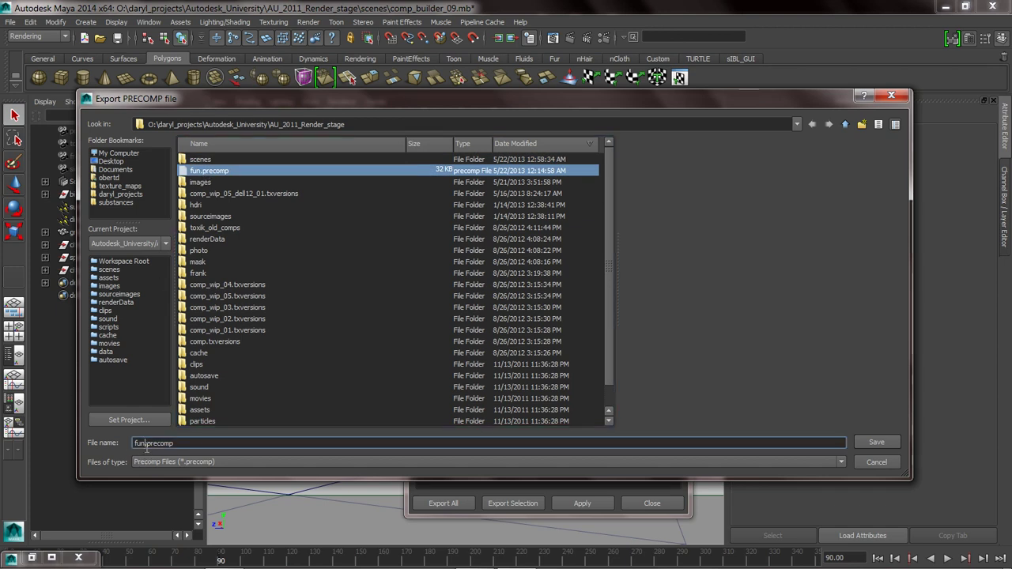
{"action": "type", "text": "_"}
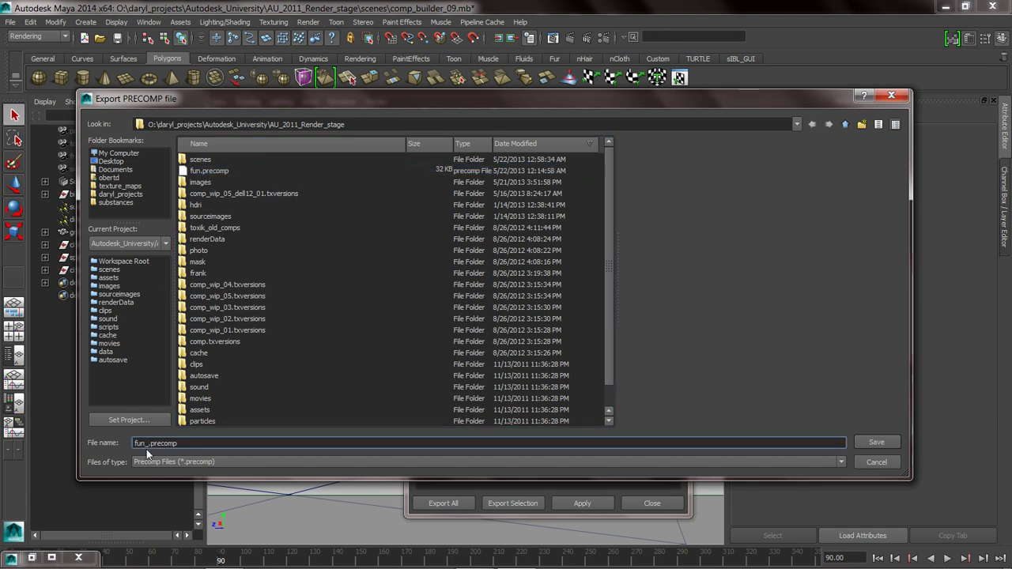
{"action": "type", "text": "2DTO"}
{"action": "key", "text": "Return"}
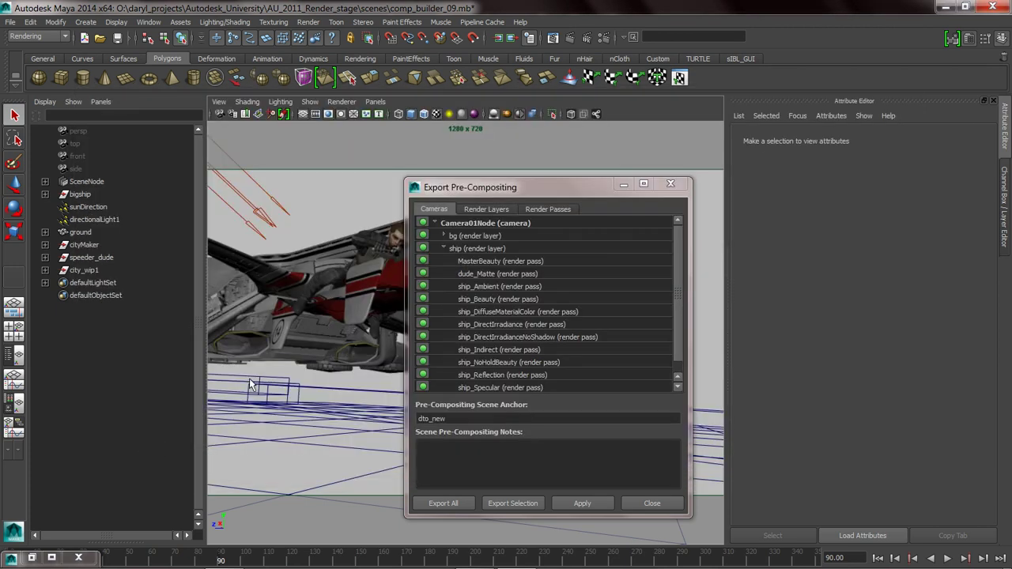
Switch to Composite and choose fun_2DTO.precomp from the AU_2011_Render_stage folder as the file to import
{"action": "key", "text": "alt+Tab"}
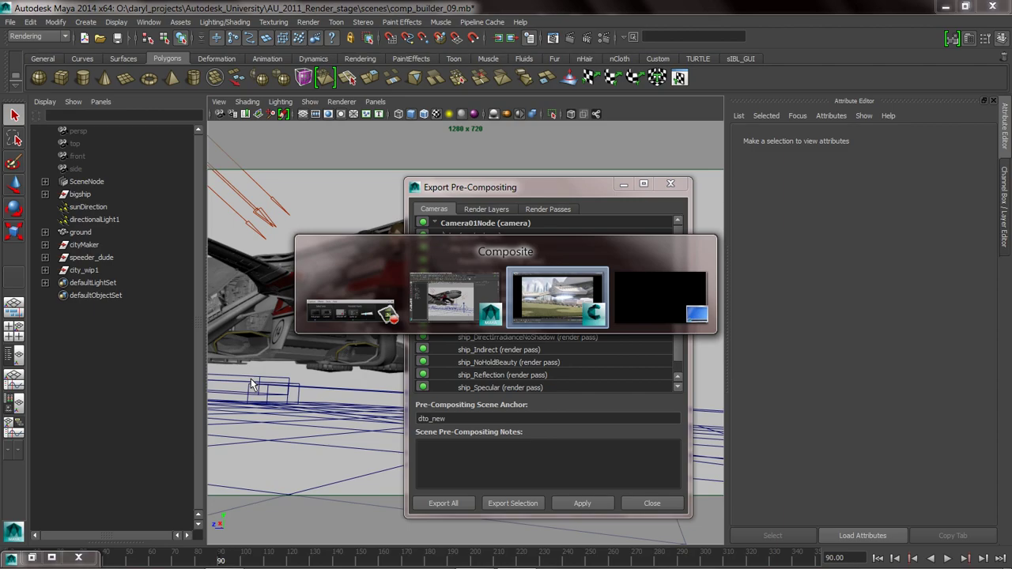
{"action": "left_click", "coordinate": [551, 300]}
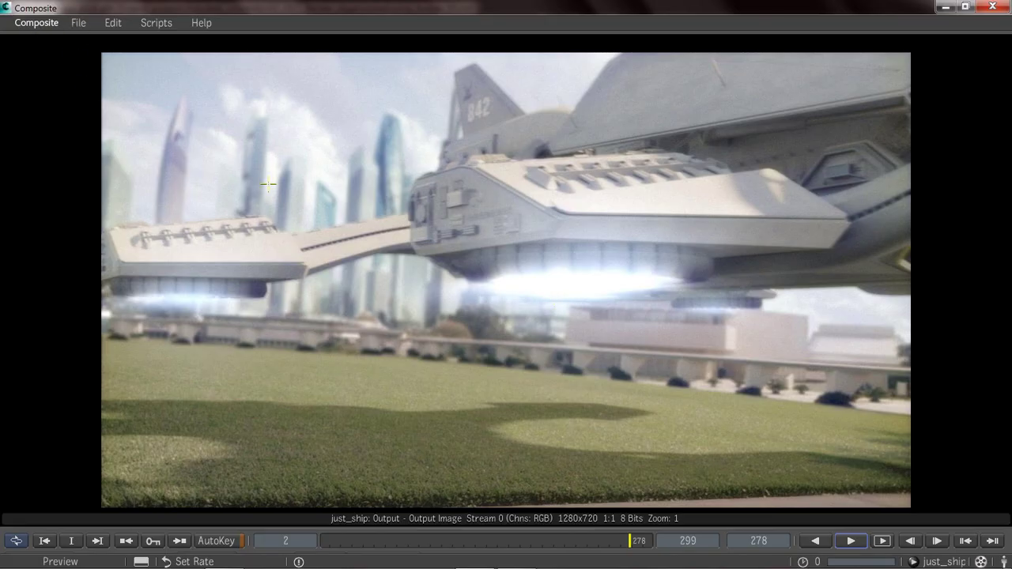
{"action": "left_click", "coordinate": [79, 24]}
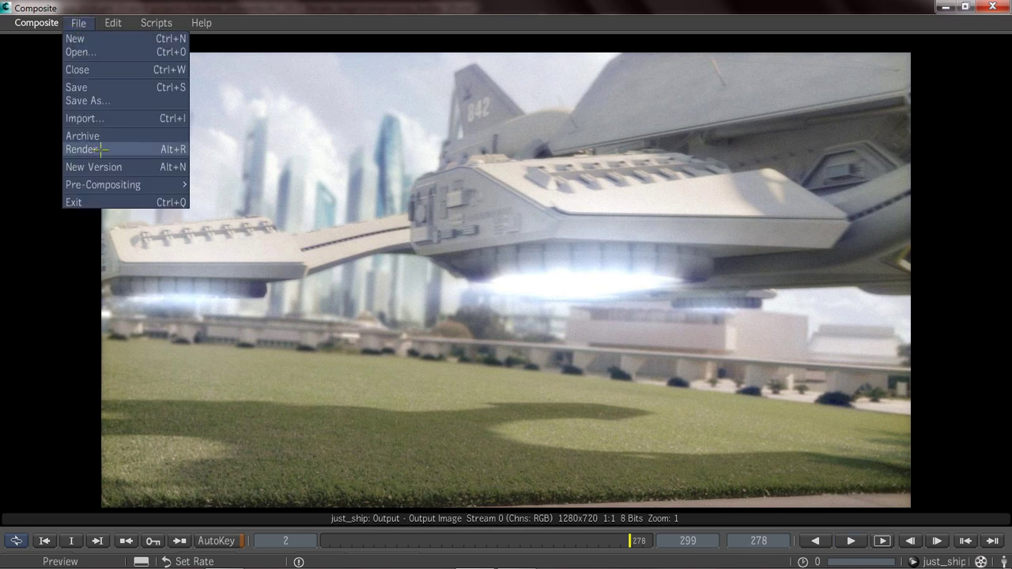
{"action": "left_click", "coordinate": [80, 119]}
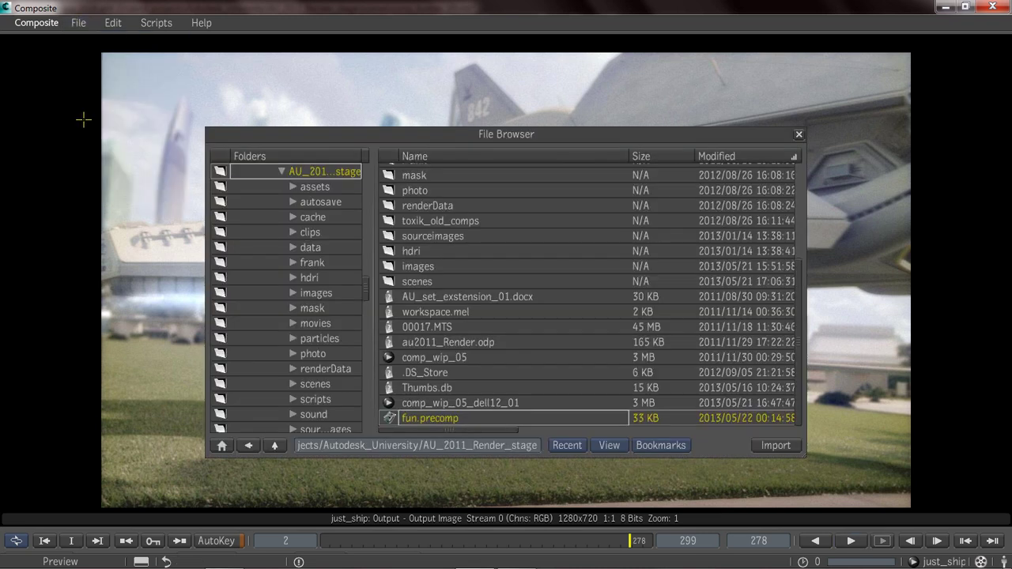
{"action": "left_click", "coordinate": [311, 189]}
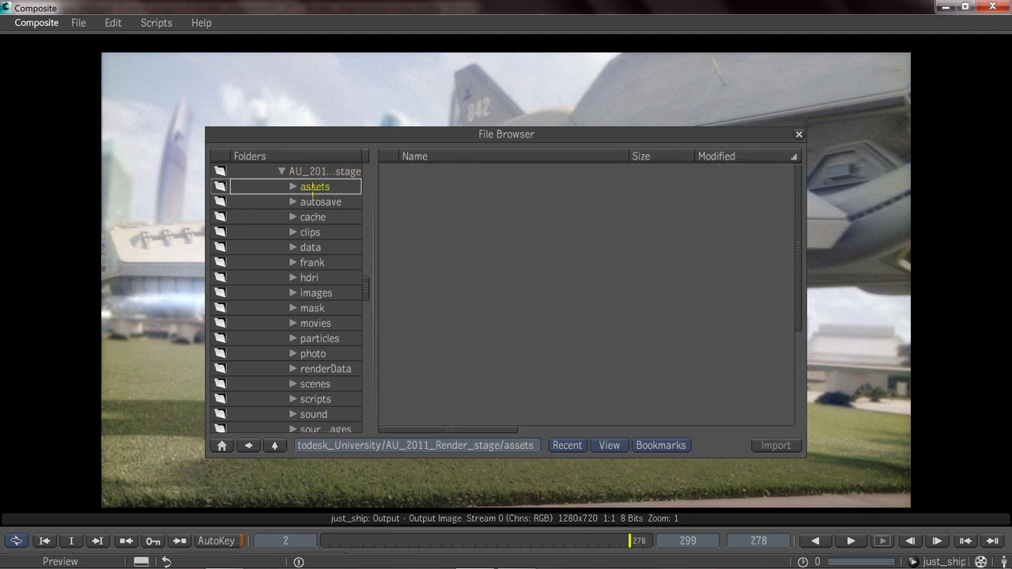
{"action": "left_click", "coordinate": [320, 173]}
{"action": "scroll", "coordinate": [803, 308], "scroll_direction": "down", "scroll_amount": 4}
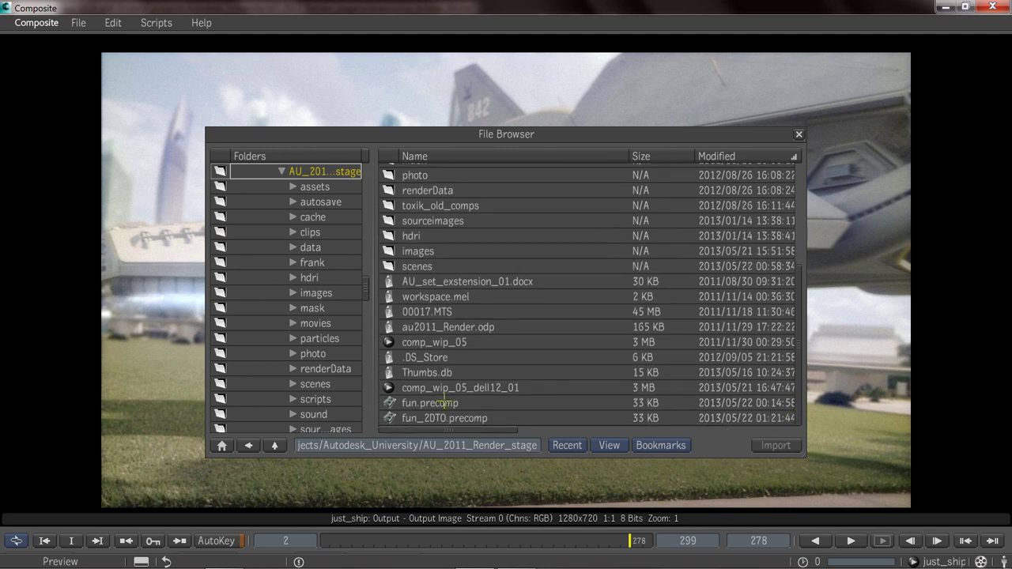
{"action": "left_click", "coordinate": [445, 418]}
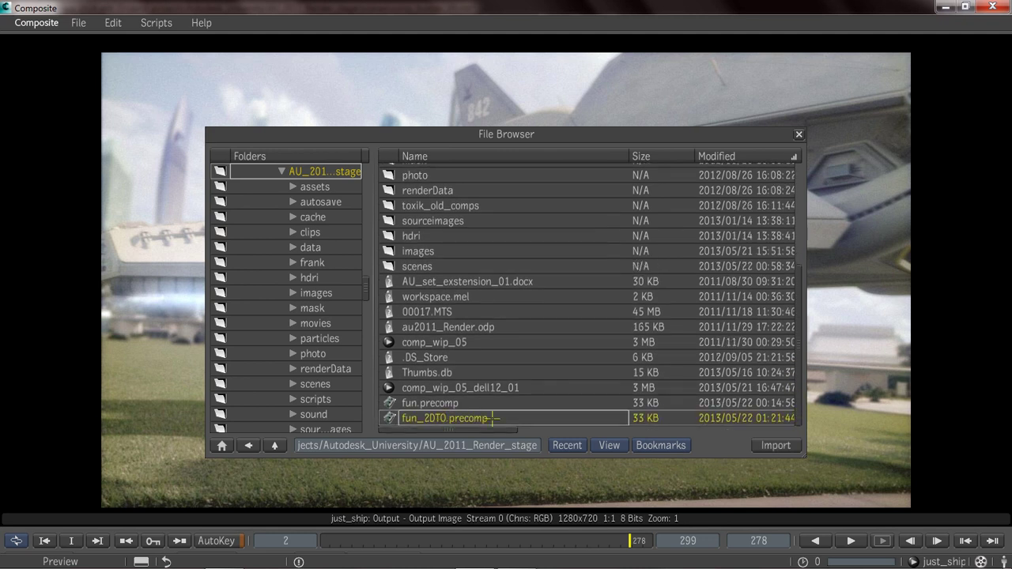
Import fun_2DTO.precomp with the default import options, point the missing images to the AU_2011_Render_stage/images/tmp folder, and close the file browser
{"action": "left_click", "coordinate": [776, 446]}
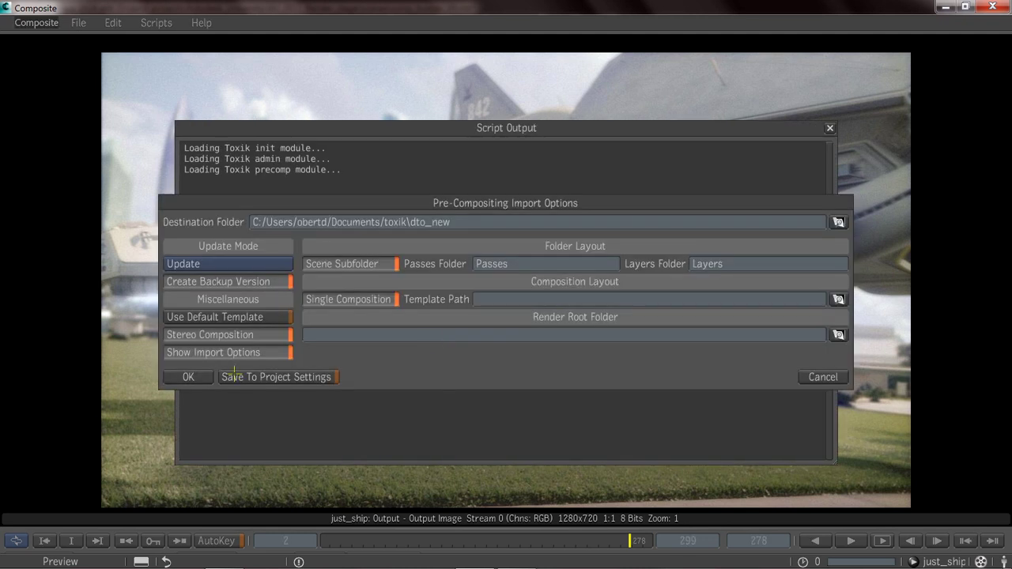
{"action": "left_click", "coordinate": [188, 377]}
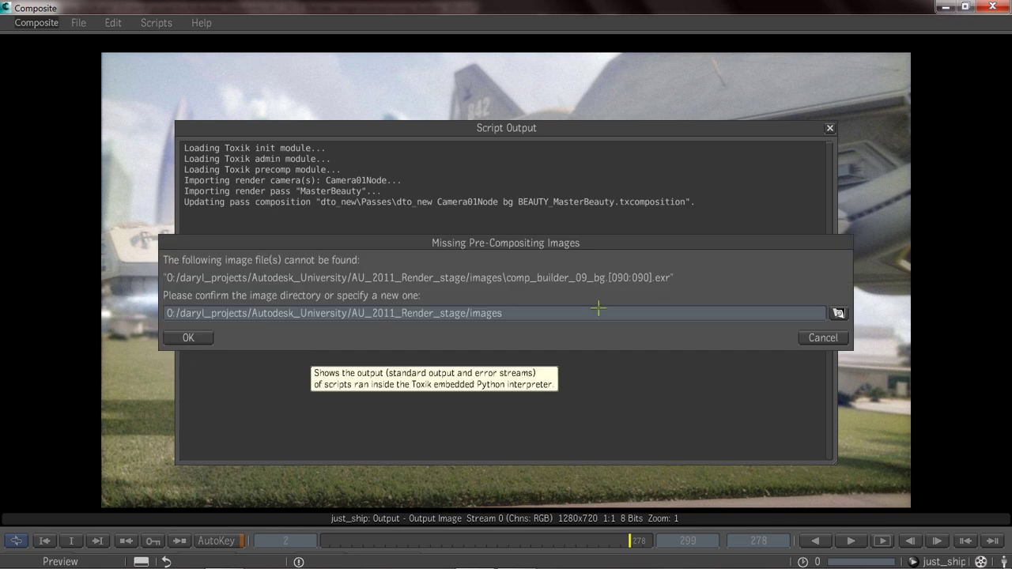
{"action": "left_click", "coordinate": [522, 314]}
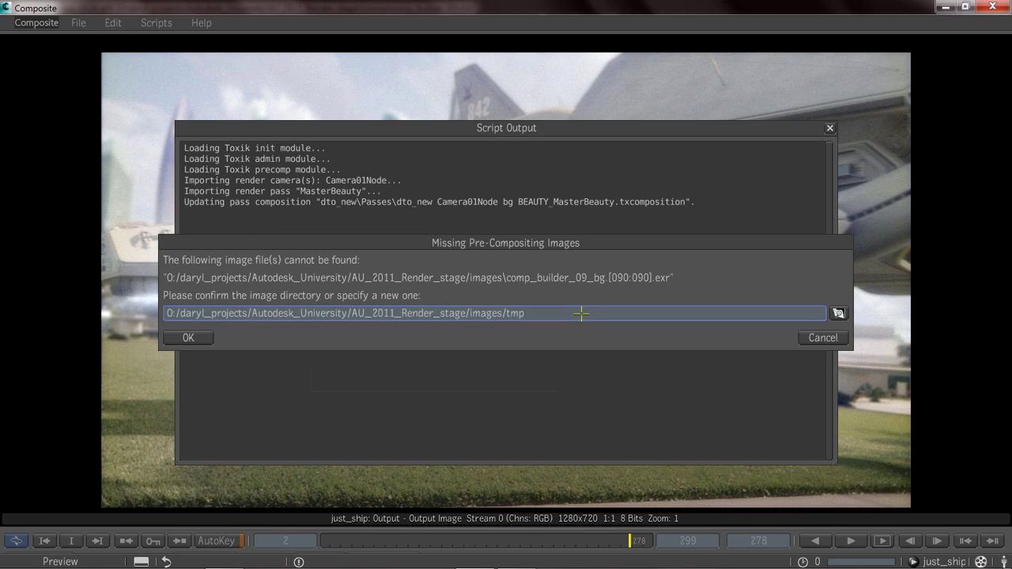
{"action": "left_click", "coordinate": [192, 338]}
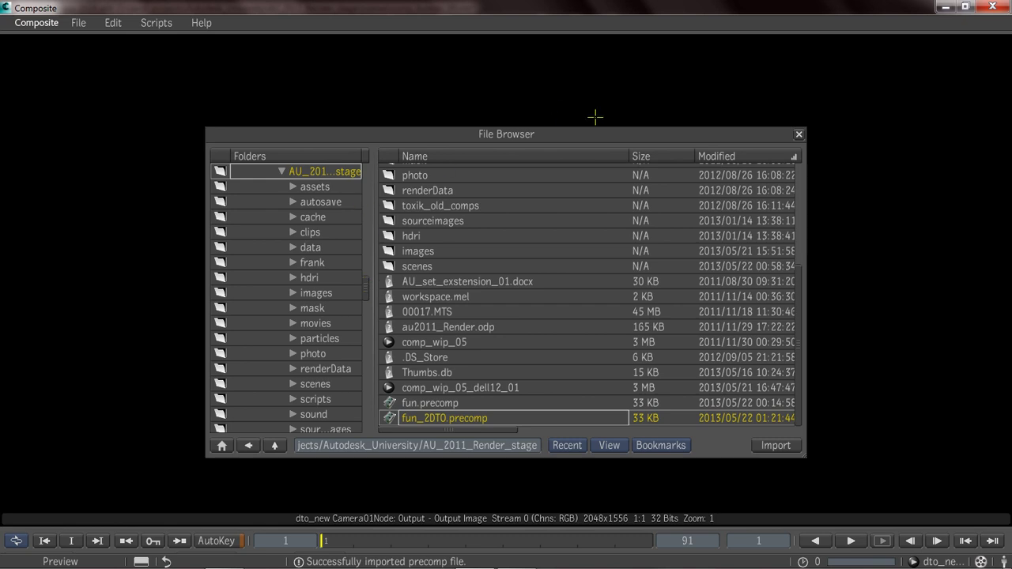
{"action": "left_click", "coordinate": [797, 134]}
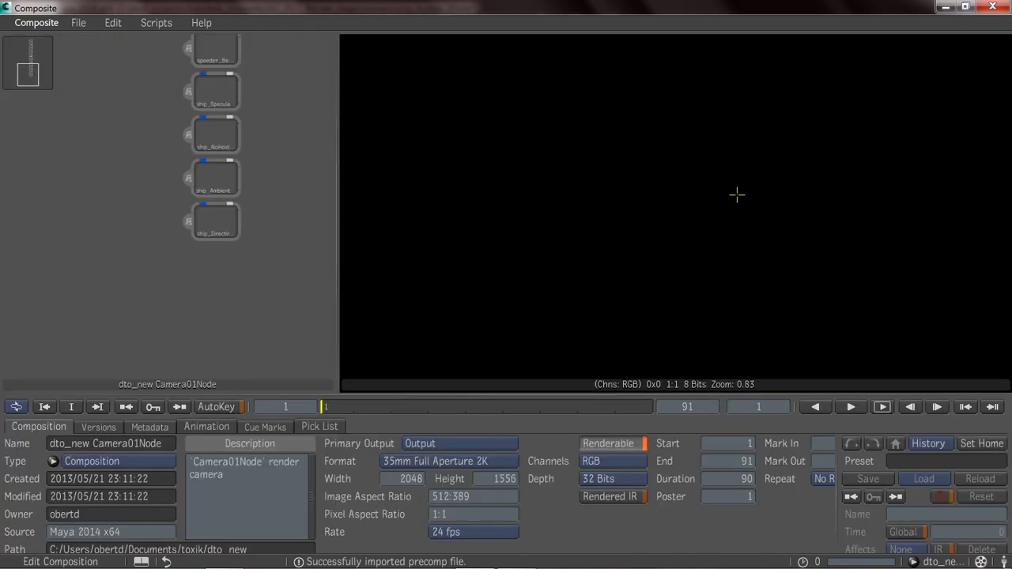
Move the MasterBeauty bg and ship_DiffuseMaterialColor nodes out of the imported node column in the schematic
{"action": "left_click_drag", "start_coordinate": [250, 123], "coordinate": [235, 320]}
{"action": "left_click_drag", "start_coordinate": [246, 155], "coordinate": [69, 283]}
{"action": "left_click_drag", "start_coordinate": [235, 194], "coordinate": [242, 296]}
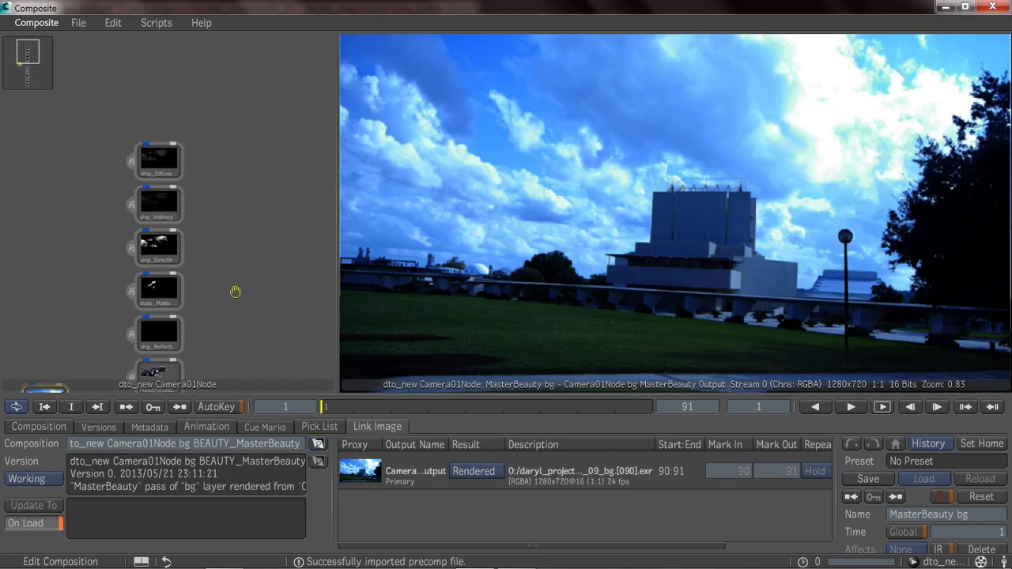
{"action": "left_click_drag", "start_coordinate": [161, 155], "coordinate": [246, 111]}
{"action": "left_click_drag", "start_coordinate": [246, 194], "coordinate": [210, 138]}
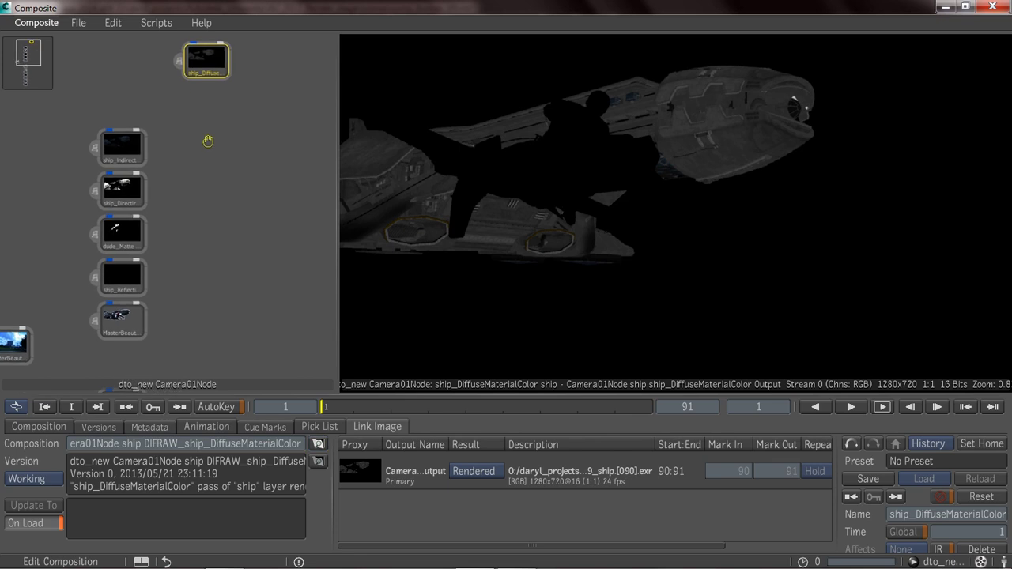
{"action": "left_click_drag", "start_coordinate": [184, 203], "coordinate": [193, 238]}
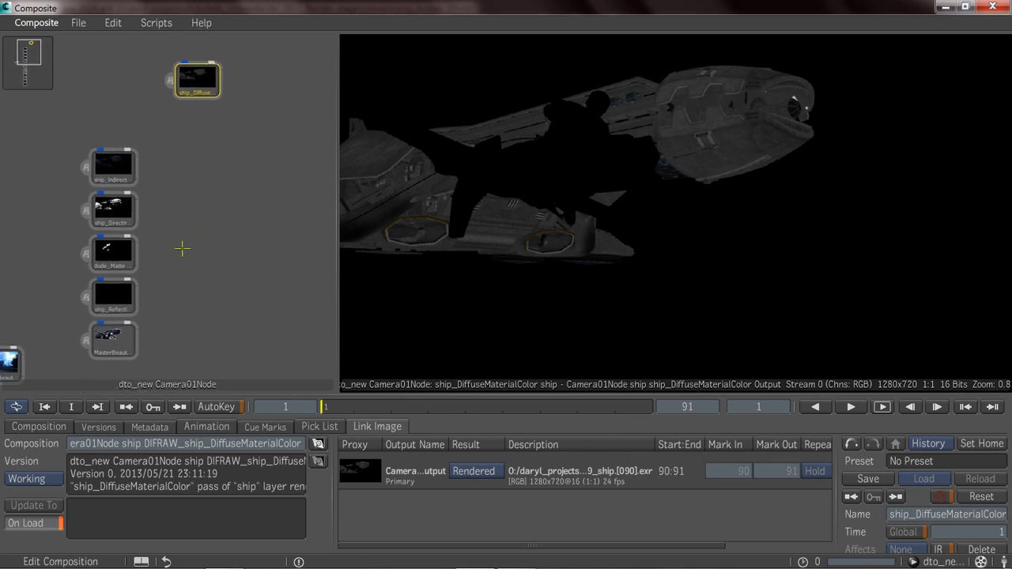
Pull the ship_Beauty node out of the imported column into the empty area of the schematic
{"action": "left_click_drag", "start_coordinate": [211, 284], "coordinate": [197, 213]}
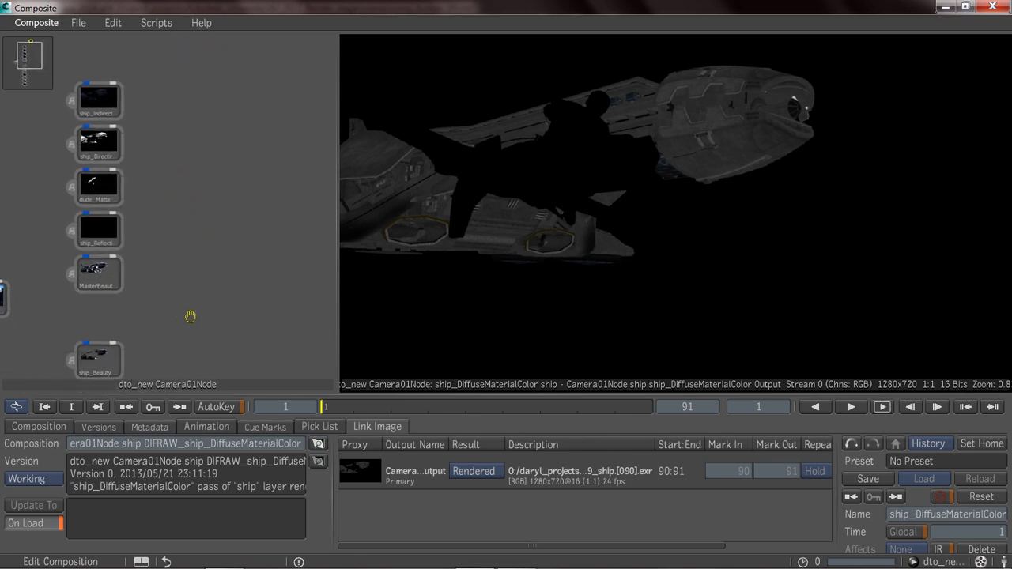
{"action": "left_click_drag", "start_coordinate": [182, 316], "coordinate": [182, 251]}
{"action": "left_click_drag", "start_coordinate": [90, 295], "coordinate": [293, 116]}
{"action": "left_click_drag", "start_coordinate": [264, 158], "coordinate": [280, 265]}
{"action": "left_click_drag", "start_coordinate": [206, 244], "coordinate": [179, 213]}
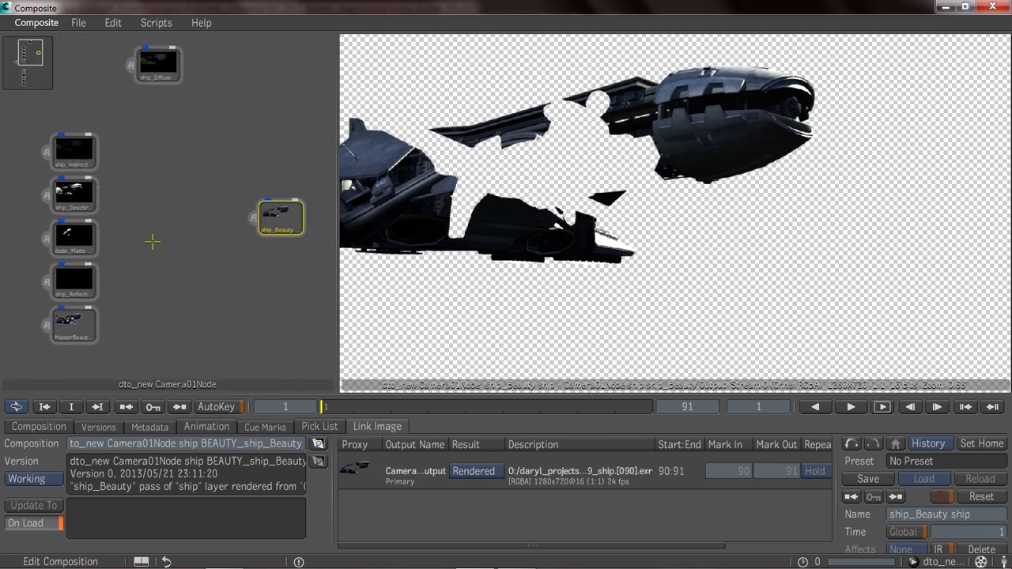
Move the ship_DirectIrradiance and ship_DirectIrradianceNoShadow nodes out of the column and stack them above the ship_Beauty node
{"action": "left_click_drag", "start_coordinate": [75, 198], "coordinate": [229, 125]}
{"action": "left_click_drag", "start_coordinate": [100, 220], "coordinate": [167, 136]}
{"action": "left_click_drag", "start_coordinate": [139, 243], "coordinate": [121, 113]}
{"action": "left_click_drag", "start_coordinate": [139, 315], "coordinate": [136, 196]}
{"action": "left_click_drag", "start_coordinate": [134, 262], "coordinate": [131, 239]}
{"action": "left_click_drag", "start_coordinate": [79, 325], "coordinate": [216, 90]}
{"action": "left_click_drag", "start_coordinate": [179, 231], "coordinate": [151, 310]}
{"action": "left_click_drag", "start_coordinate": [159, 348], "coordinate": [165, 201]}
{"action": "left_click_drag", "start_coordinate": [166, 142], "coordinate": [198, 145]}
{"action": "left_click_drag", "start_coordinate": [165, 196], "coordinate": [143, 173]}
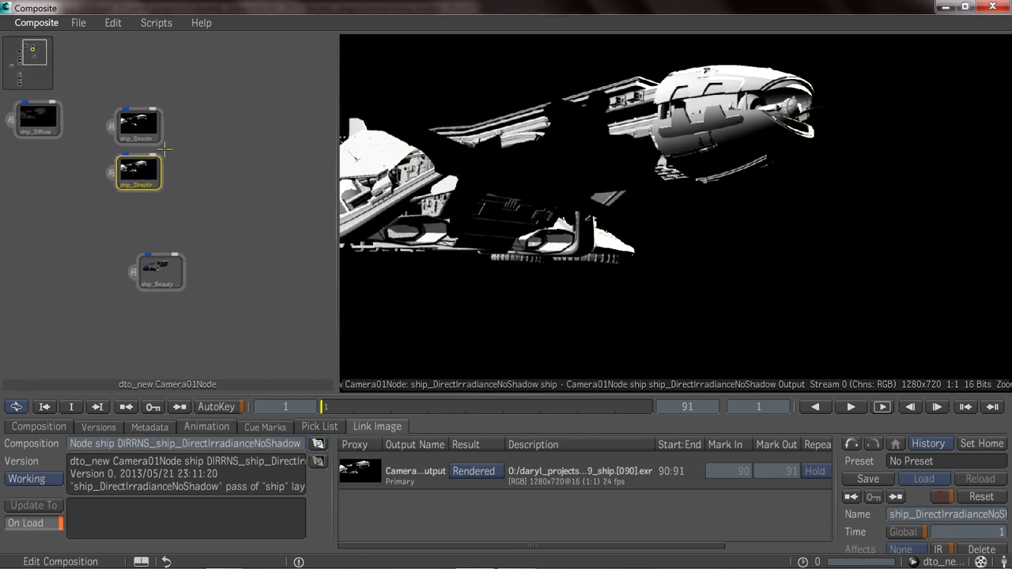
View both direct irradiance passes, add a Blend & Comp node beside them, and connect both passes to its inputs
{"action": "left_click", "coordinate": [144, 133]}
{"action": "left_click", "coordinate": [145, 164]}
{"action": "right_click", "coordinate": [202, 144]}
{"action": "mouse_move", "coordinate": [316, 152]}
{"action": "mouse_move", "coordinate": [399, 152]}
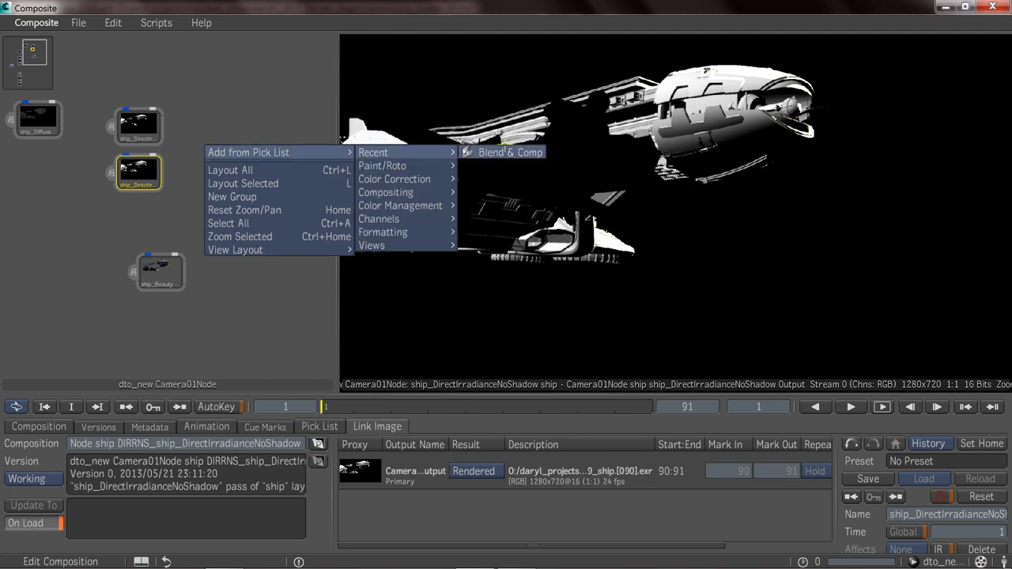
{"action": "left_click", "coordinate": [504, 152]}
{"action": "left_click", "coordinate": [214, 148]}
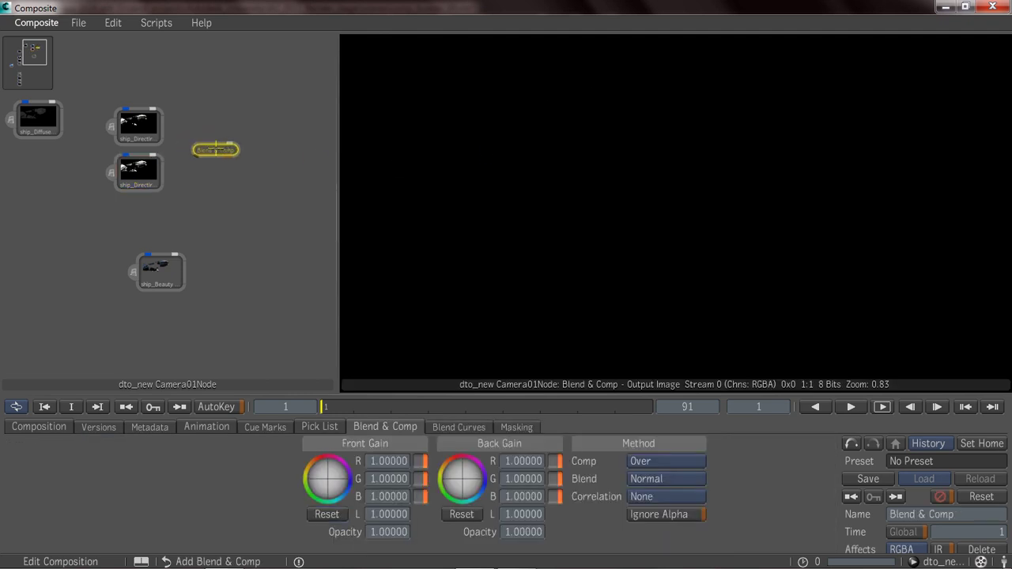
{"action": "left_click", "coordinate": [167, 126]}
{"action": "left_click_drag", "start_coordinate": [168, 127], "coordinate": [192, 147]}
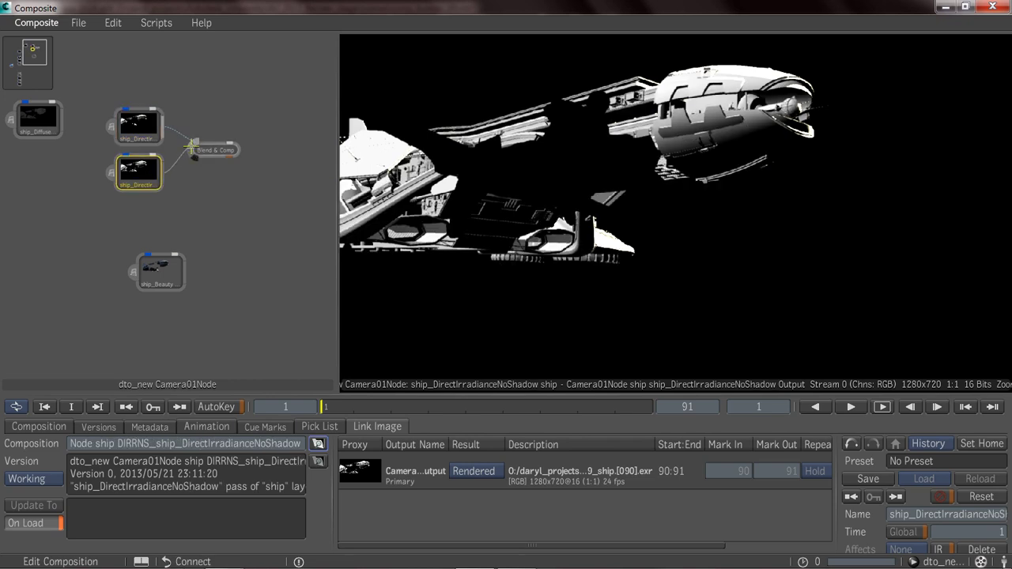
View the Blend & Comp node's result and set its blend method to Subtract
{"action": "left_click", "coordinate": [219, 149]}
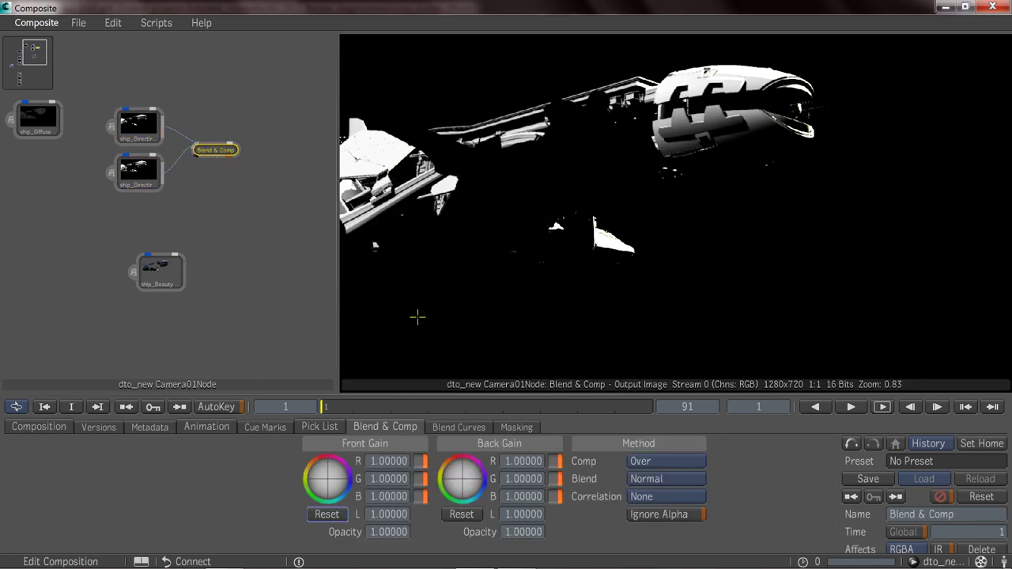
{"action": "left_click", "coordinate": [677, 478]}
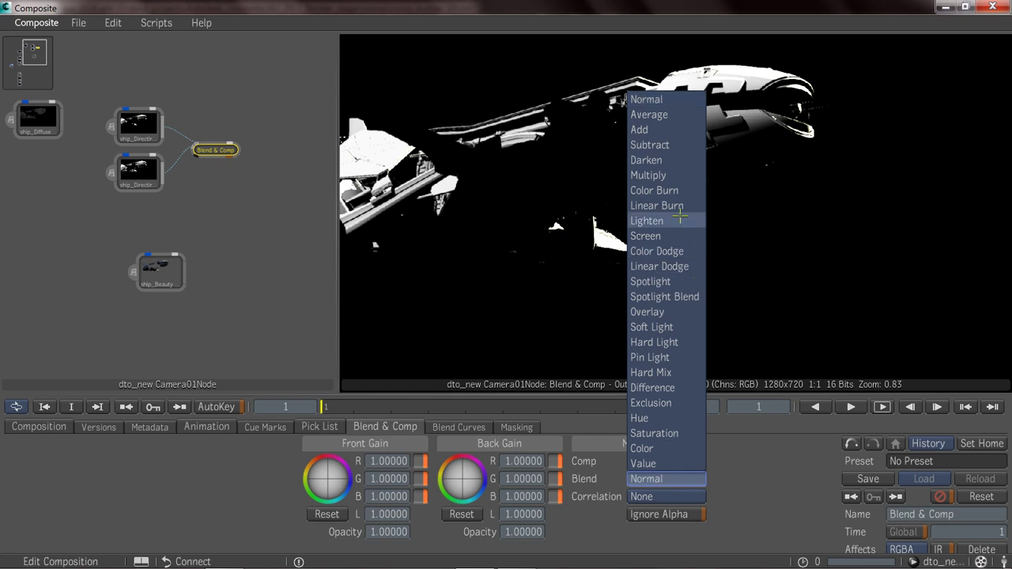
{"action": "left_click", "coordinate": [651, 146]}
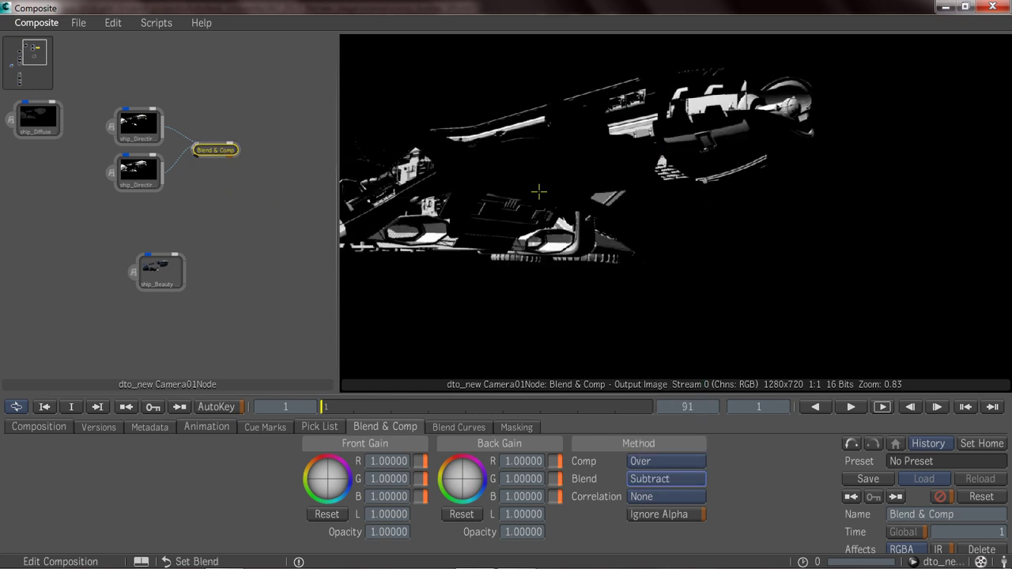
Add a second Blend & Comp node fed by the first blend and ship_DirectIrradianceNoShadow, and set its blend method to Subtract
{"action": "right_click", "coordinate": [260, 143]}
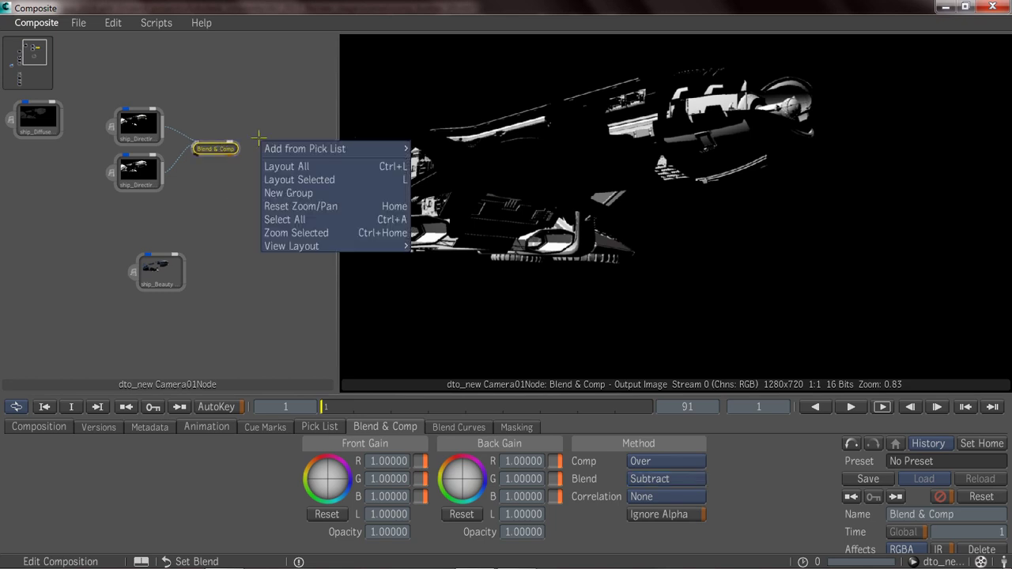
{"action": "mouse_move", "coordinate": [311, 149]}
{"action": "mouse_move", "coordinate": [458, 150]}
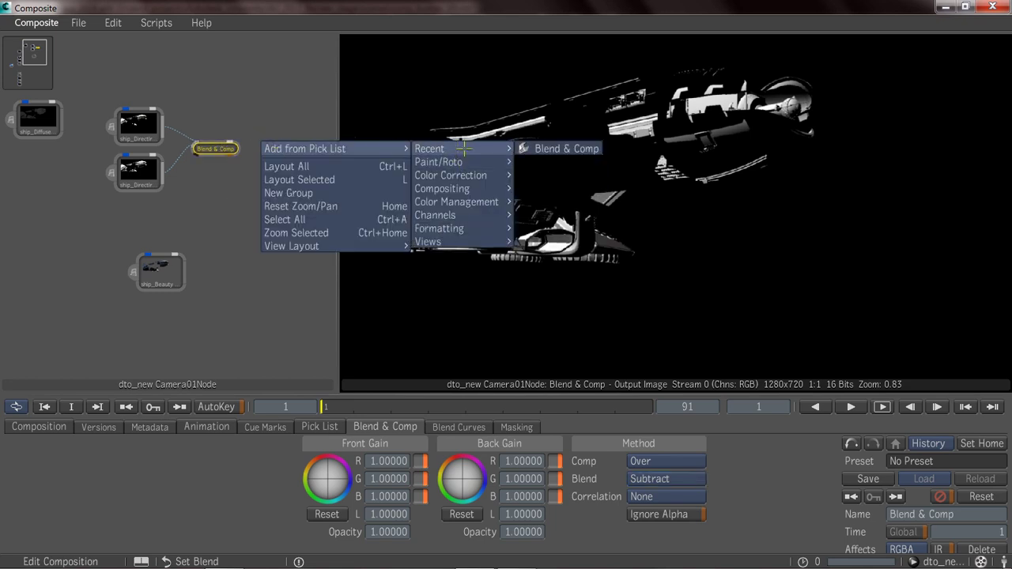
{"action": "left_click", "coordinate": [532, 150]}
{"action": "mouse_move", "coordinate": [255, 138]}
{"action": "left_mouse_down"}
{"action": "mouse_move", "coordinate": [281, 154]}
{"action": "mouse_move", "coordinate": [240, 148]}
{"action": "mouse_move", "coordinate": [264, 148]}
{"action": "left_mouse_up"}
{"action": "left_click_drag", "start_coordinate": [164, 172], "coordinate": [275, 175]}
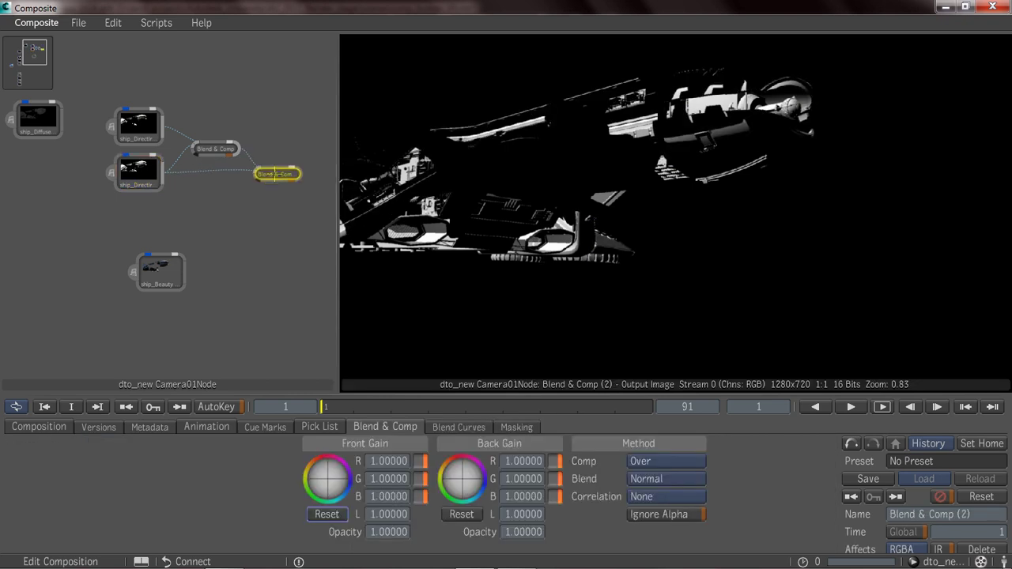
{"action": "left_click", "coordinate": [656, 480]}
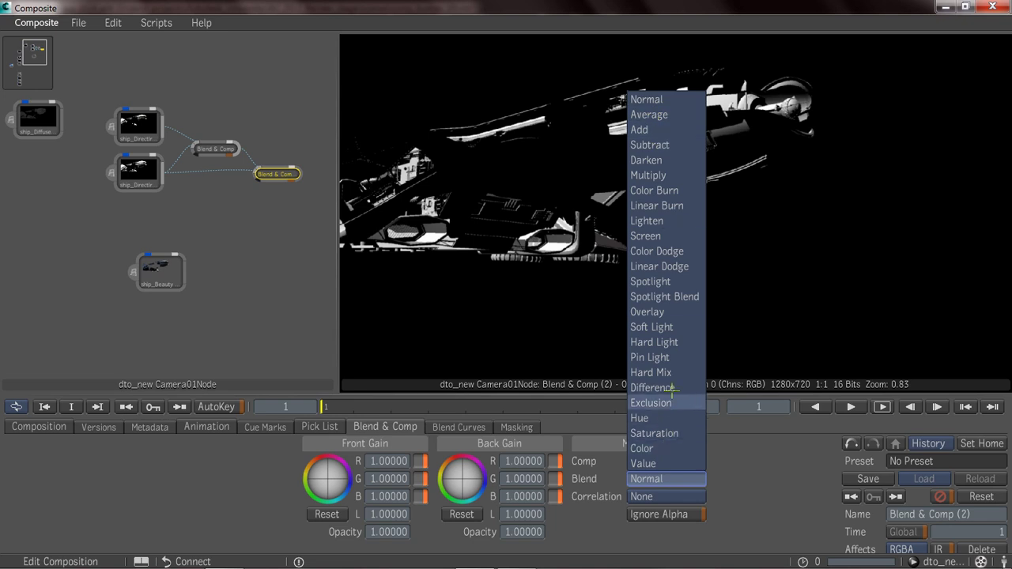
{"action": "left_click", "coordinate": [660, 144]}
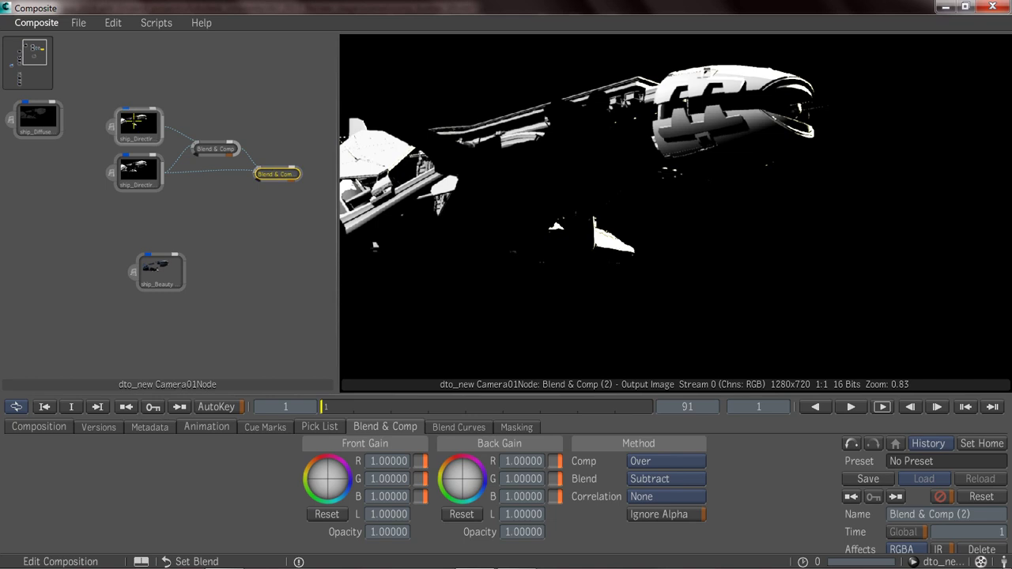
Compare the original ship_DirectIrradiance pass with the second Blend & Comp node's result
{"action": "left_click", "coordinate": [138, 127]}
{"action": "left_click", "coordinate": [285, 173]}
{"action": "left_click", "coordinate": [138, 126]}
{"action": "left_click", "coordinate": [276, 174]}
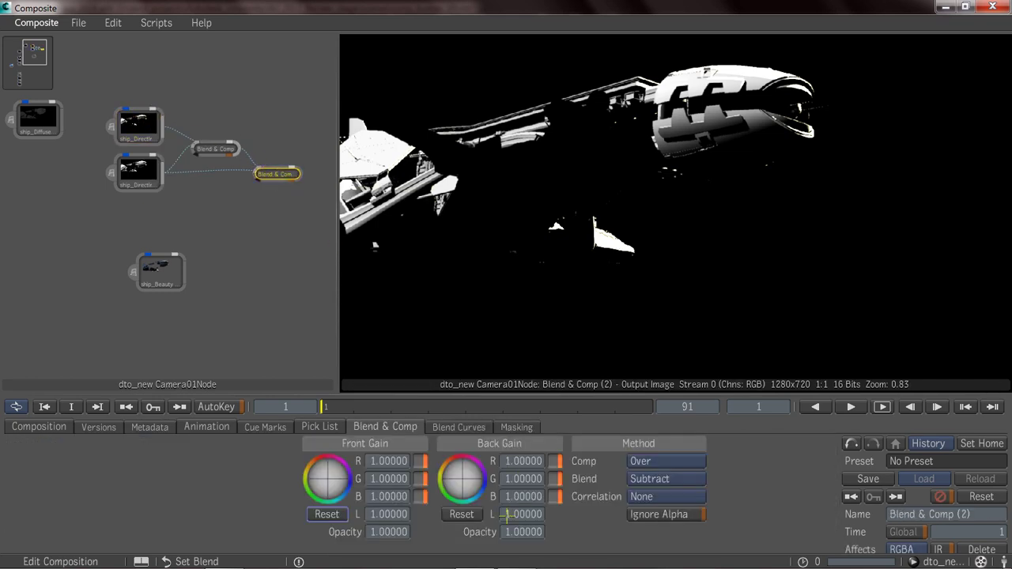
Set the second Blend & Comp node's back gain luminance to 1 and its front gain luminance to 1.21
{"action": "mouse_move", "coordinate": [525, 514]}
{"action": "left_mouse_down"}
{"action": "mouse_move", "coordinate": [506, 515]}
{"action": "mouse_move", "coordinate": [526, 514]}
{"action": "left_mouse_up"}
{"action": "type", "text": "1"}
{"action": "key", "text": "Return"}
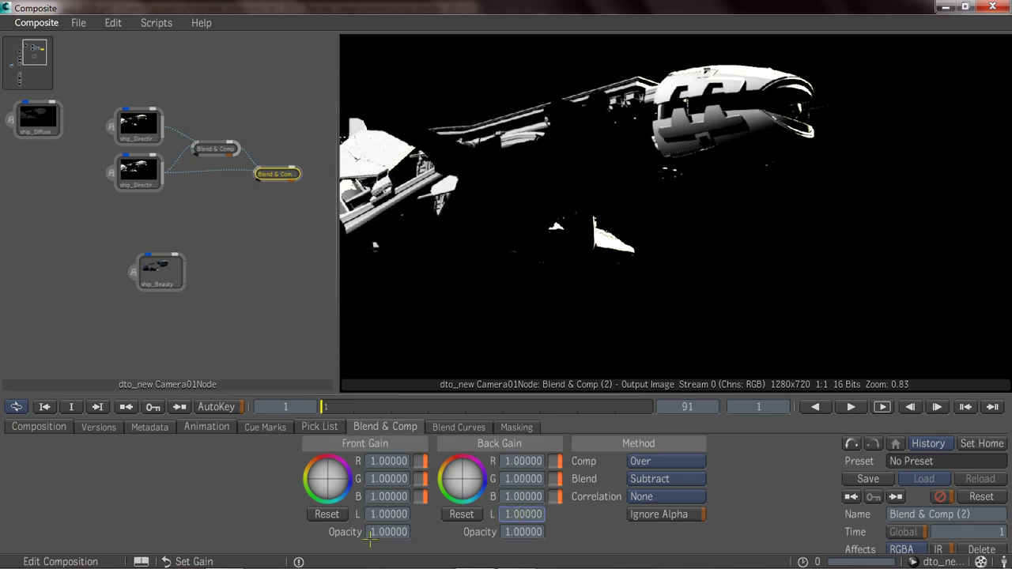
{"action": "mouse_move", "coordinate": [389, 514]}
{"action": "left_mouse_down"}
{"action": "mouse_move", "coordinate": [403, 514]}
{"action": "mouse_move", "coordinate": [352, 514]}
{"action": "mouse_move", "coordinate": [383, 514]}
{"action": "left_mouse_up"}
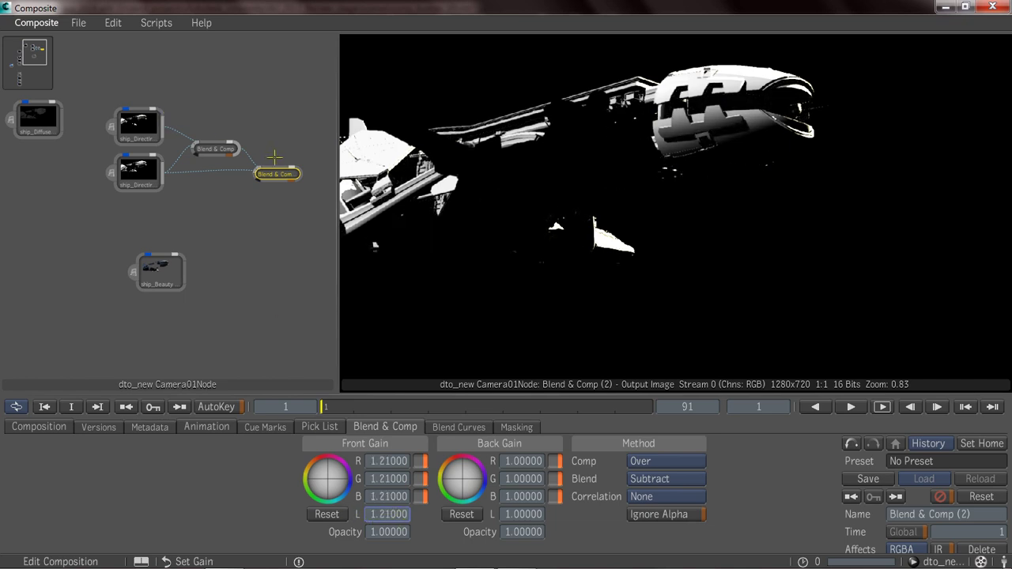
View the ship_DirectIrradiance and ship_Beauty passes and shift the ship_Beauty node closer beneath the irradiance nodes
{"action": "left_click", "coordinate": [133, 131]}
{"action": "mouse_move", "coordinate": [133, 132]}
{"action": "left_mouse_down"}
{"action": "mouse_move", "coordinate": [135, 160]}
{"action": "mouse_move", "coordinate": [140, 115]}
{"action": "mouse_move", "coordinate": [141, 128]}
{"action": "left_mouse_up"}
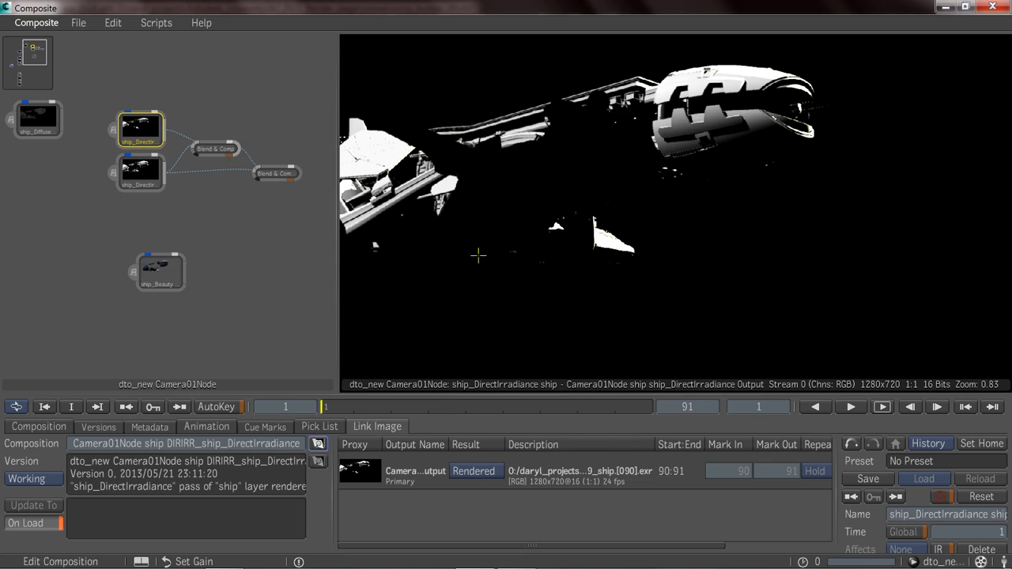
{"action": "left_click", "coordinate": [160, 271]}
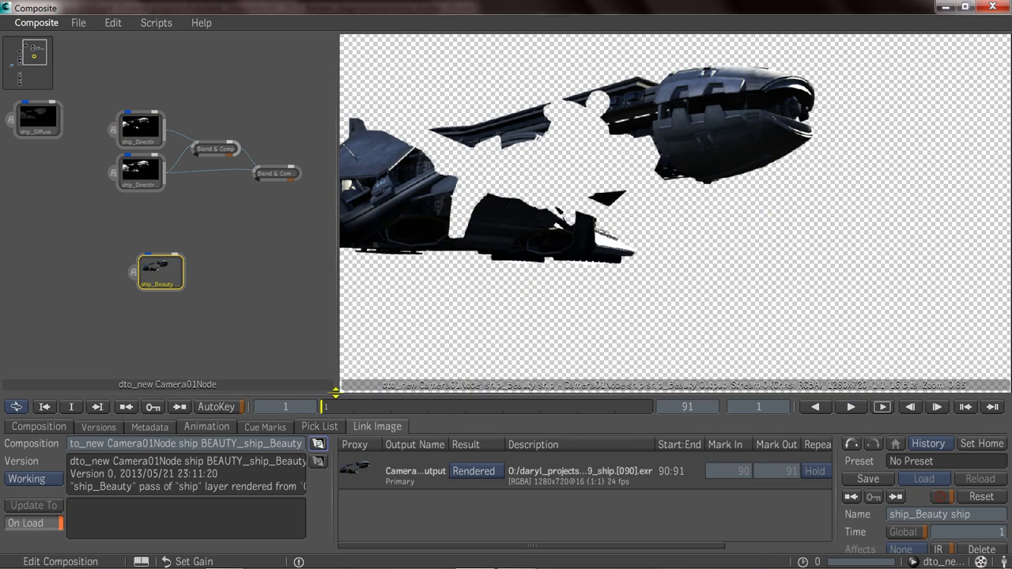
{"action": "left_click_drag", "start_coordinate": [182, 252], "coordinate": [151, 243]}
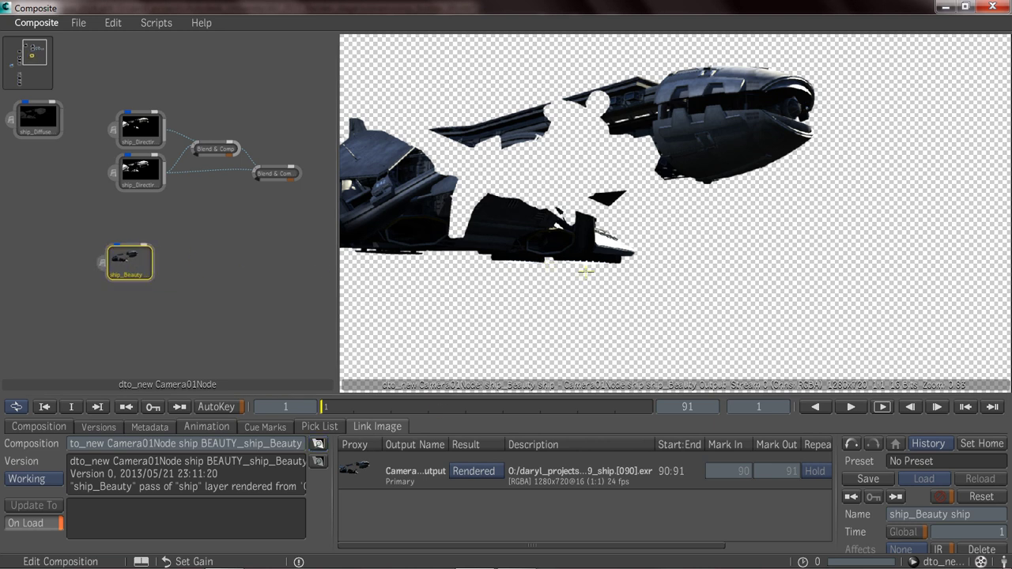
Assign the Remap Color tool from the Color Correction category as the player's display tool
{"action": "middle_click", "coordinate": [631, 221]}
{"action": "mouse_move", "coordinate": [598, 330]}
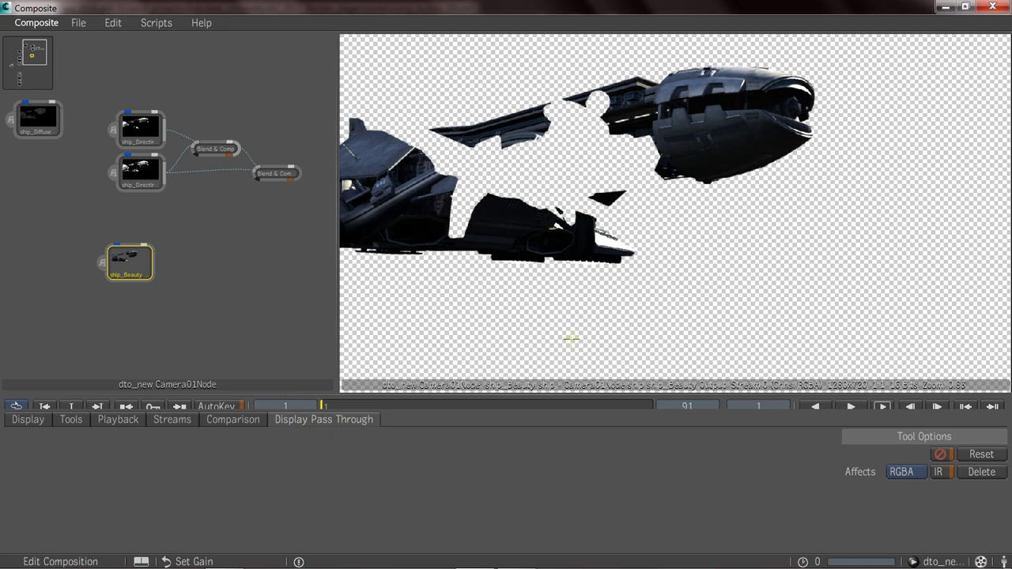
{"action": "middle_click", "coordinate": [359, 408]}
{"action": "middle_click", "coordinate": [653, 277]}
{"action": "mouse_move", "coordinate": [727, 273]}
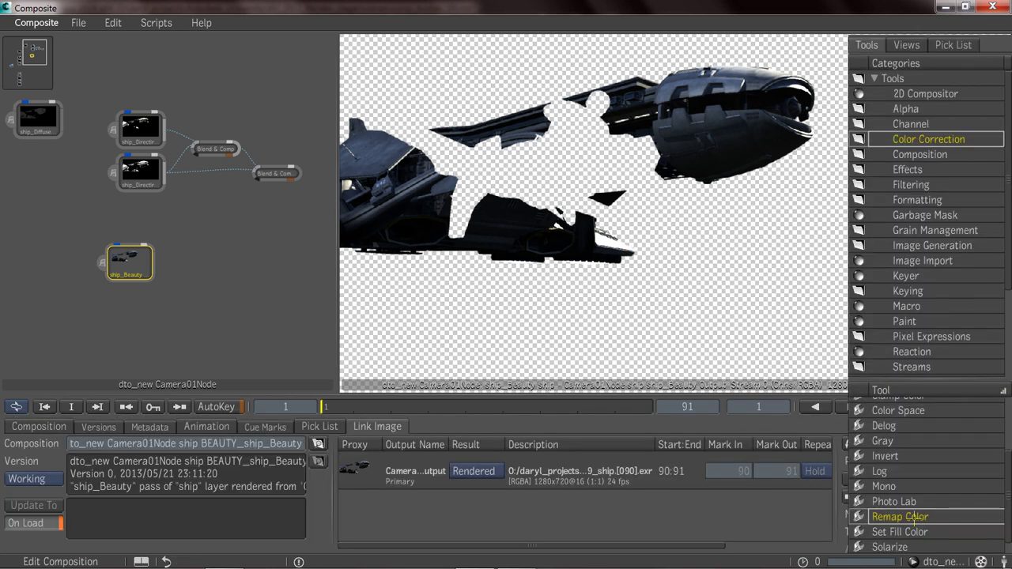
{"action": "middle_click", "coordinate": [650, 186]}
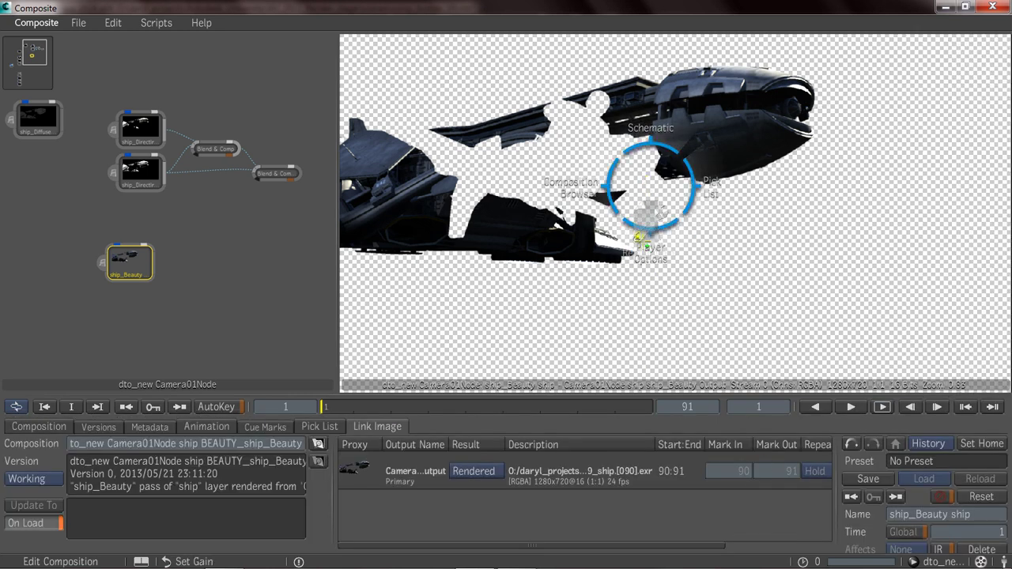
{"action": "mouse_move", "coordinate": [642, 256]}
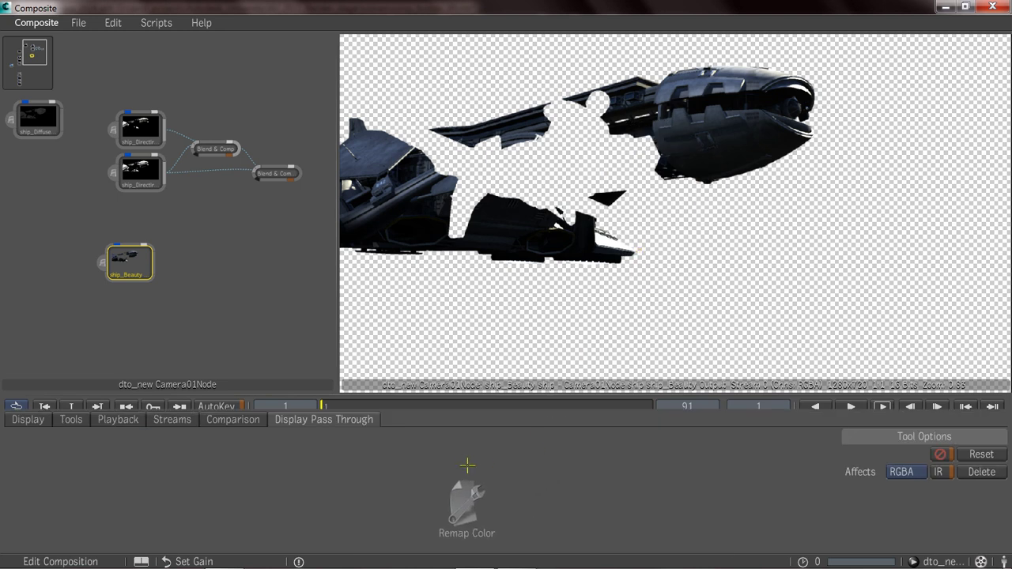
{"action": "left_click", "coordinate": [463, 475]}
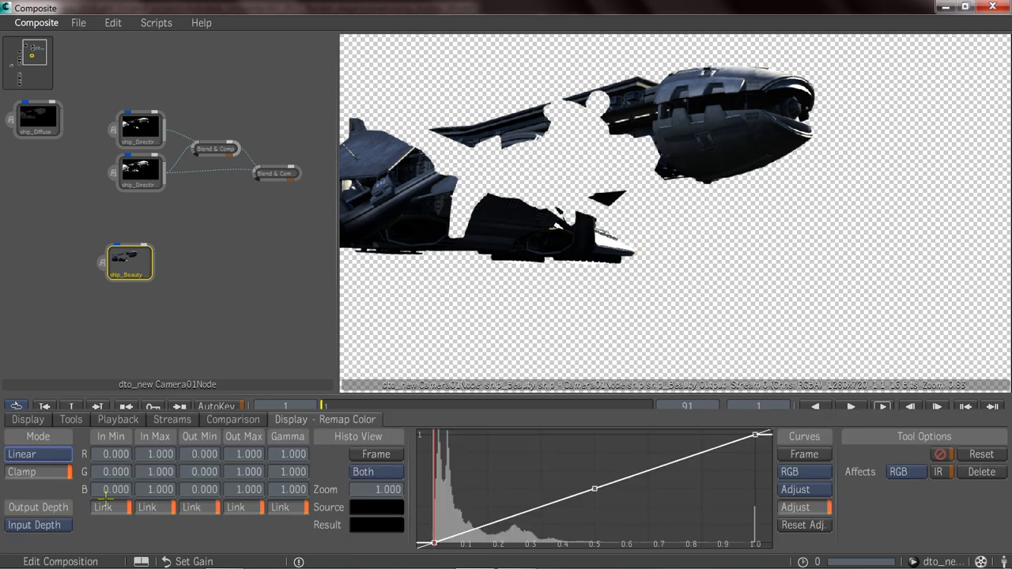
Set the display Remap Color mode to EXRDisplay, close the player options, and select the ship_DirectIrradiance node
{"action": "left_click", "coordinate": [35, 457]}
{"action": "left_click", "coordinate": [32, 432]}
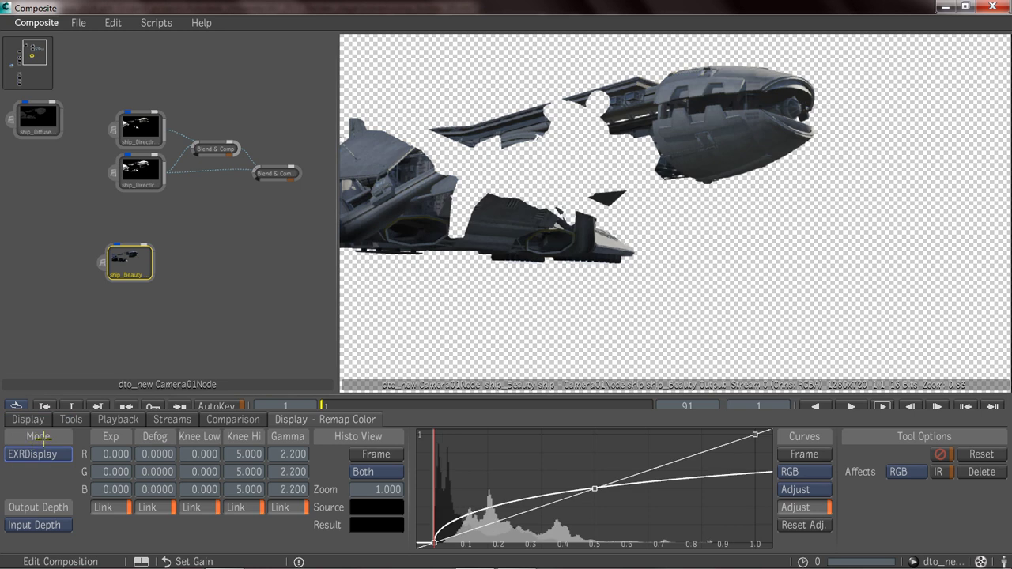
{"action": "left_click", "coordinate": [148, 129]}
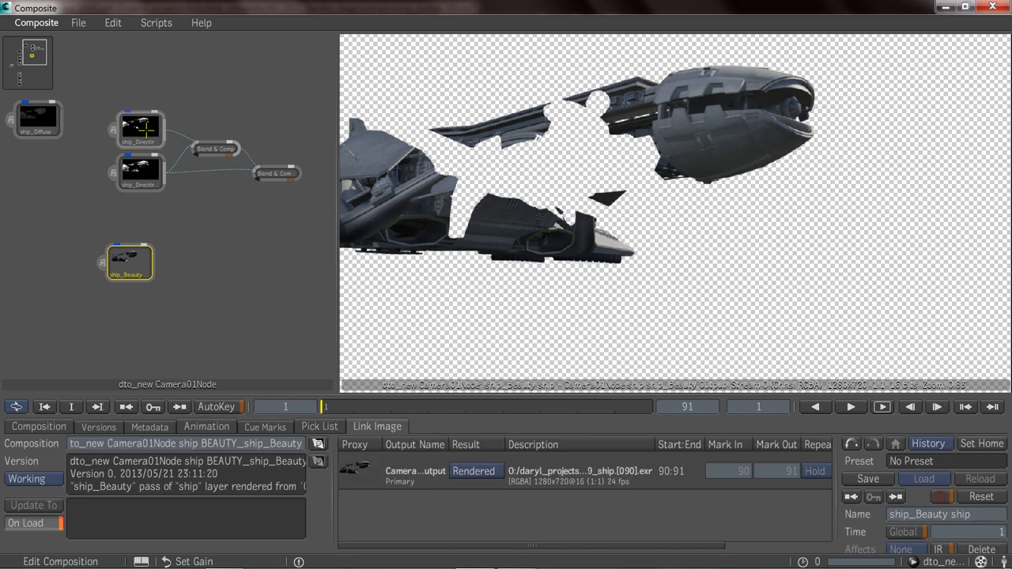
View the ship_DirectIrradianceNoShadow pass, the first Blend & Comp node and the second Blend & Comp node in turn
{"action": "left_click", "coordinate": [141, 172]}
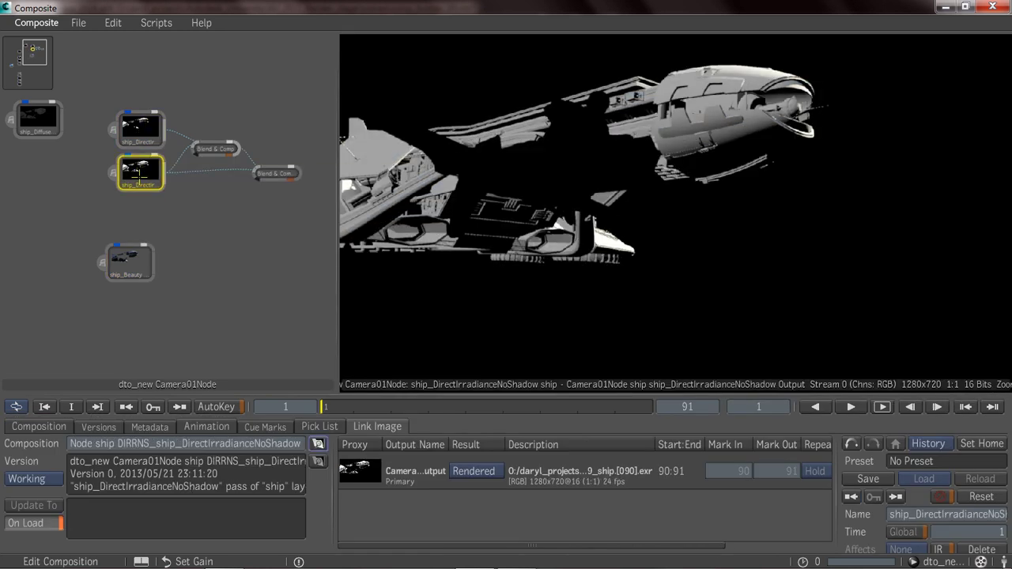
{"action": "left_click", "coordinate": [212, 148]}
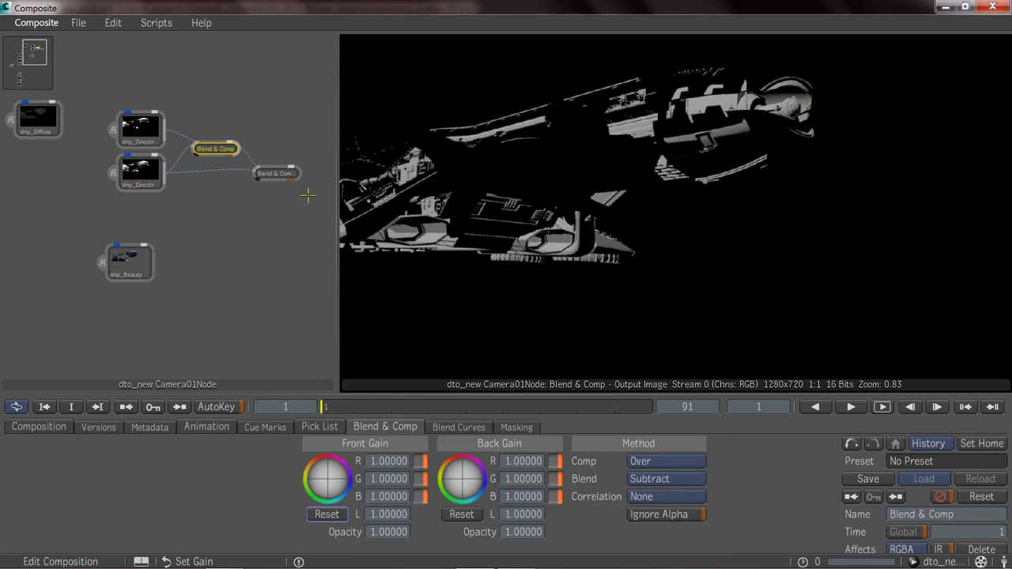
{"action": "left_click", "coordinate": [276, 173]}
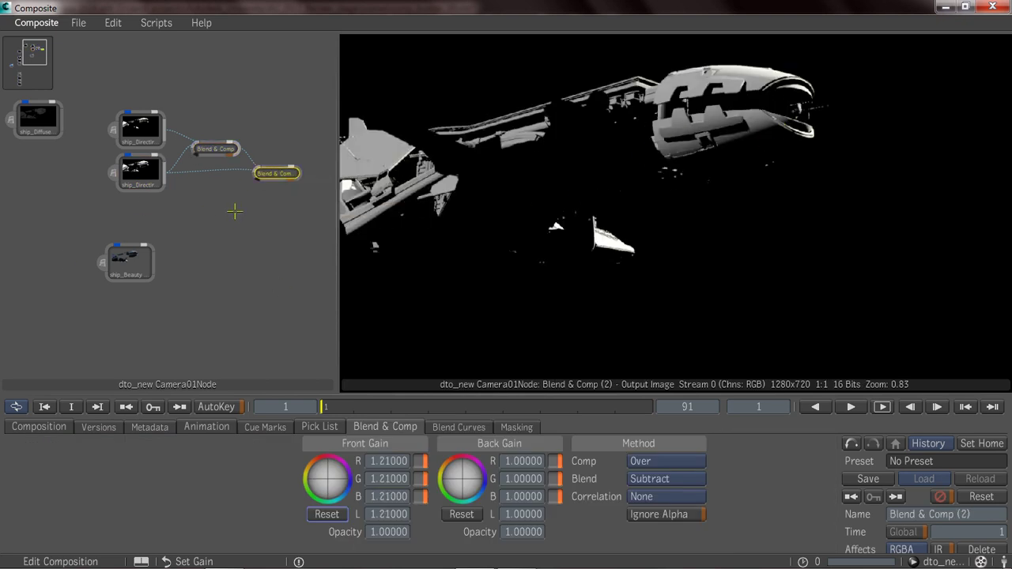
Move the ship_DiffuseMaterialColor node above the second Blend & Comp node and nudge that blend node beneath it
{"action": "middle_click_drag", "start_coordinate": [194, 241], "coordinate": [178, 235]}
{"action": "middle_click_drag", "start_coordinate": [69, 204], "coordinate": [90, 234]}
{"action": "left_click_drag", "start_coordinate": [44, 136], "coordinate": [283, 123]}
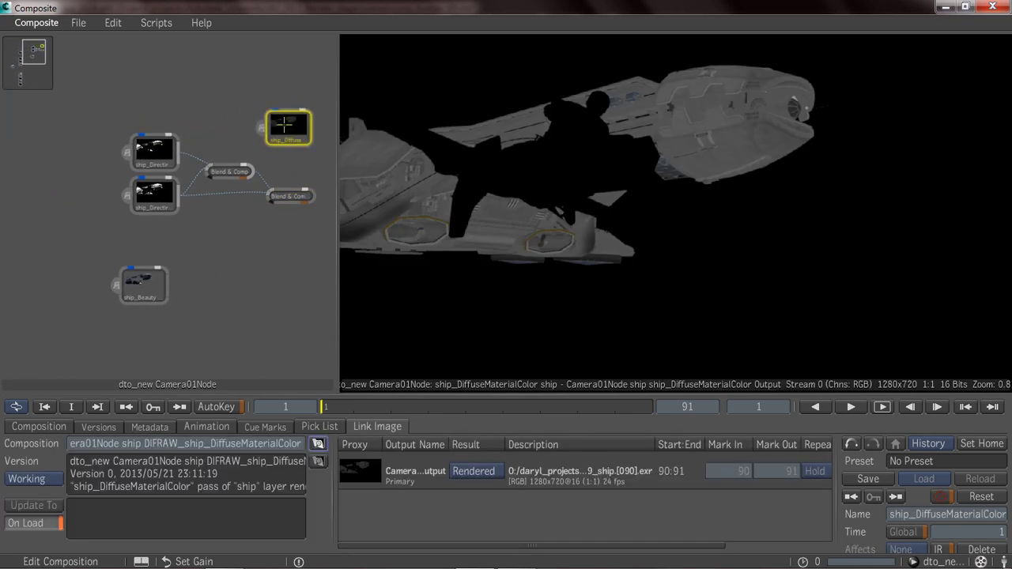
{"action": "middle_click_drag", "start_coordinate": [283, 122], "coordinate": [221, 159]}
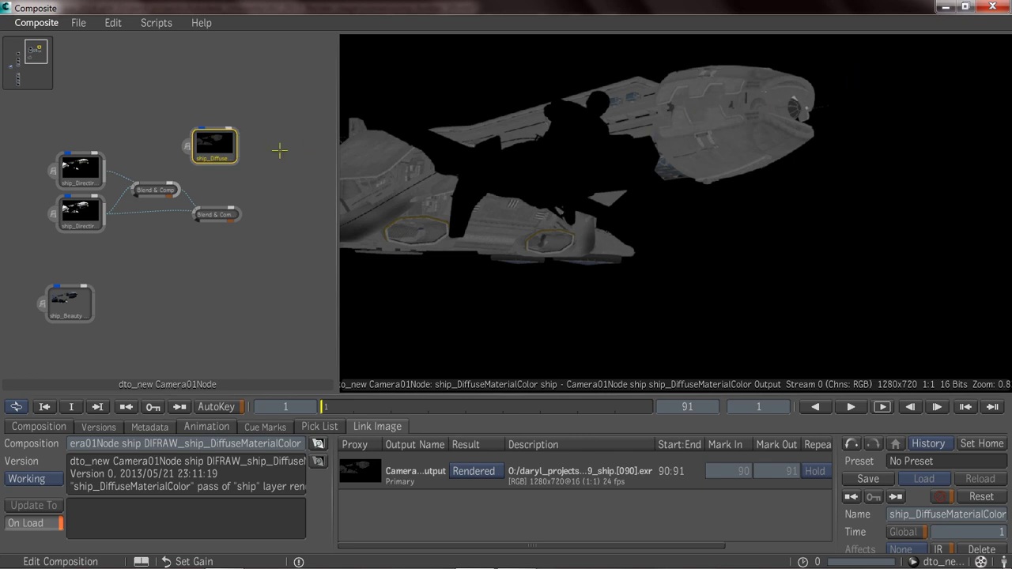
{"action": "left_click_drag", "start_coordinate": [215, 144], "coordinate": [224, 162]}
{"action": "left_click", "coordinate": [220, 212]}
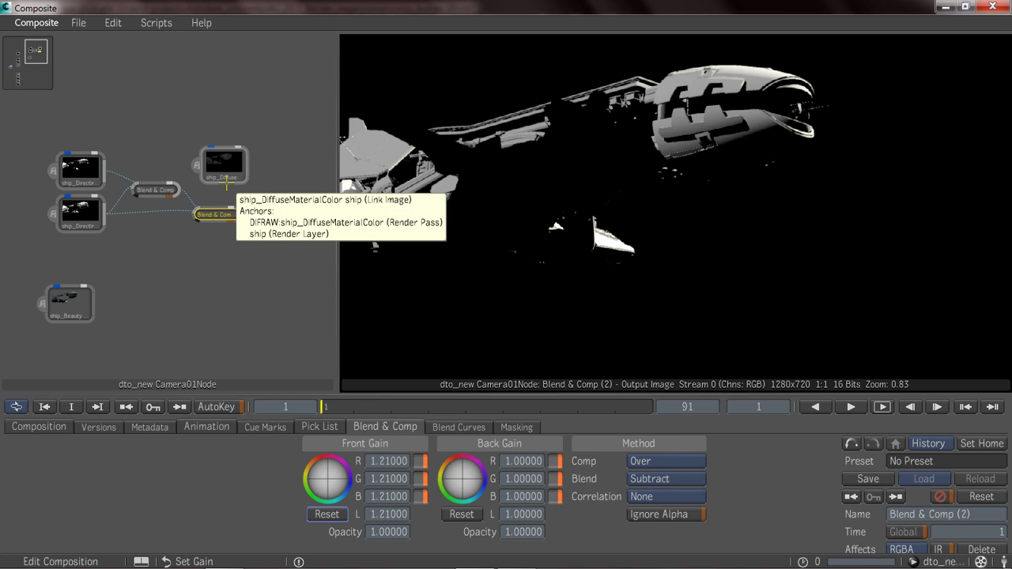
{"action": "left_click_drag", "start_coordinate": [224, 215], "coordinate": [219, 222]}
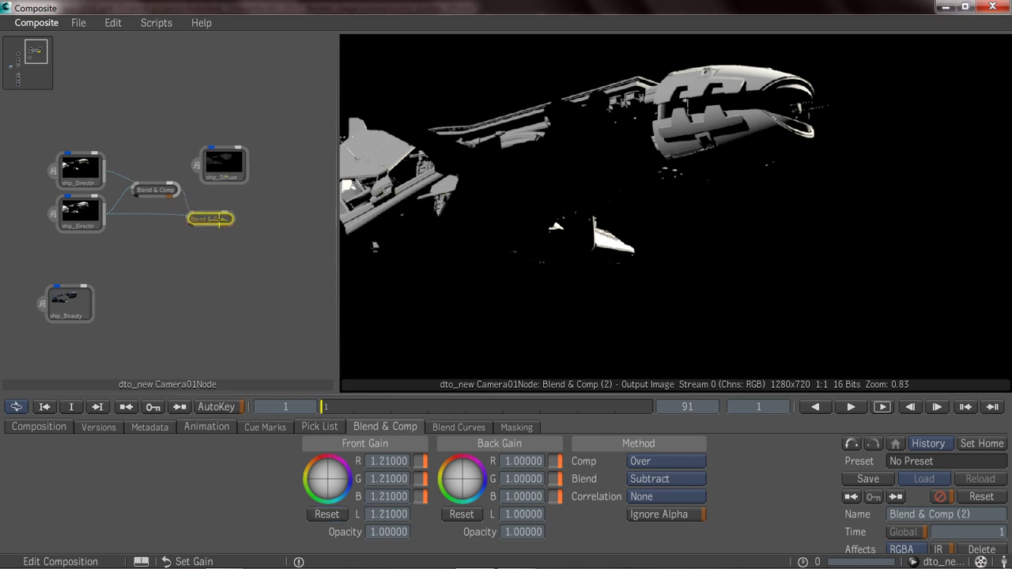
Add a third Blend & Comp node after the second one and set its blend mode to Multiply
{"action": "right_click", "coordinate": [269, 211]}
{"action": "mouse_move", "coordinate": [458, 216]}
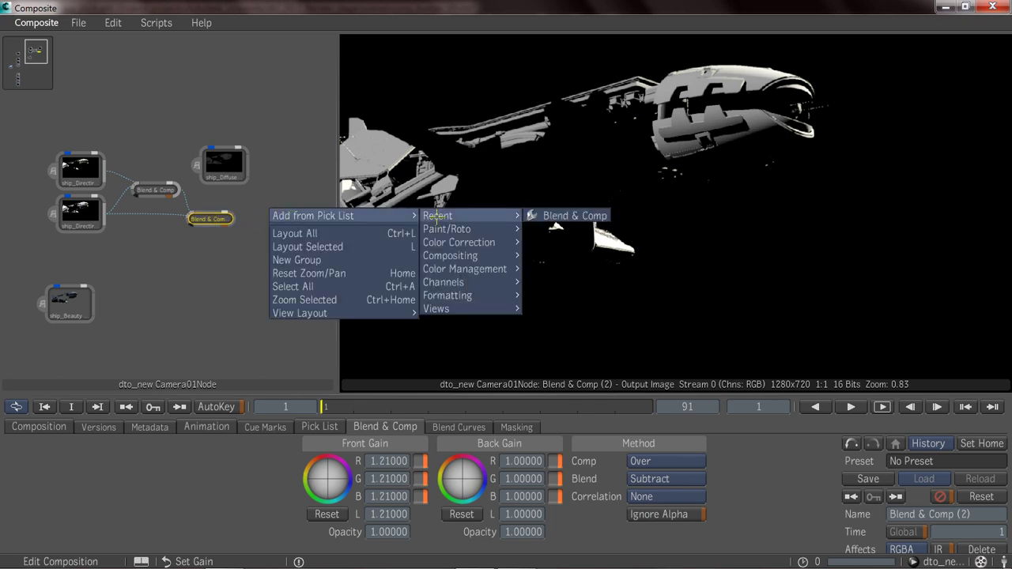
{"action": "left_click", "coordinate": [561, 216]}
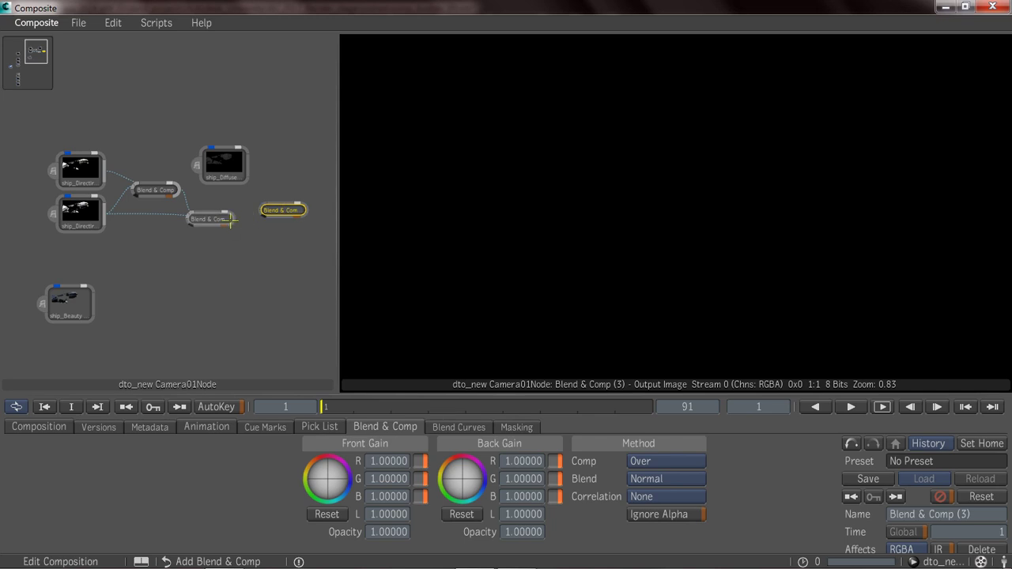
{"action": "left_click", "coordinate": [646, 479]}
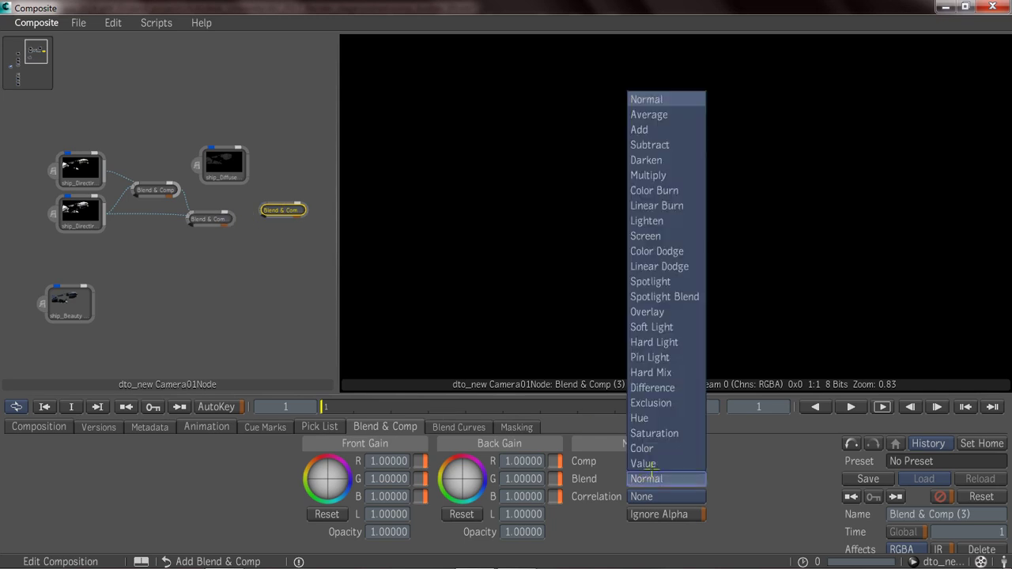
{"action": "left_click", "coordinate": [656, 175]}
Connect ship_DiffuseMaterialColor and the second Blend & Comp node to the Multiply node and view its result
{"action": "left_click_drag", "start_coordinate": [238, 163], "coordinate": [264, 203]}
{"action": "left_click", "coordinate": [218, 219]}
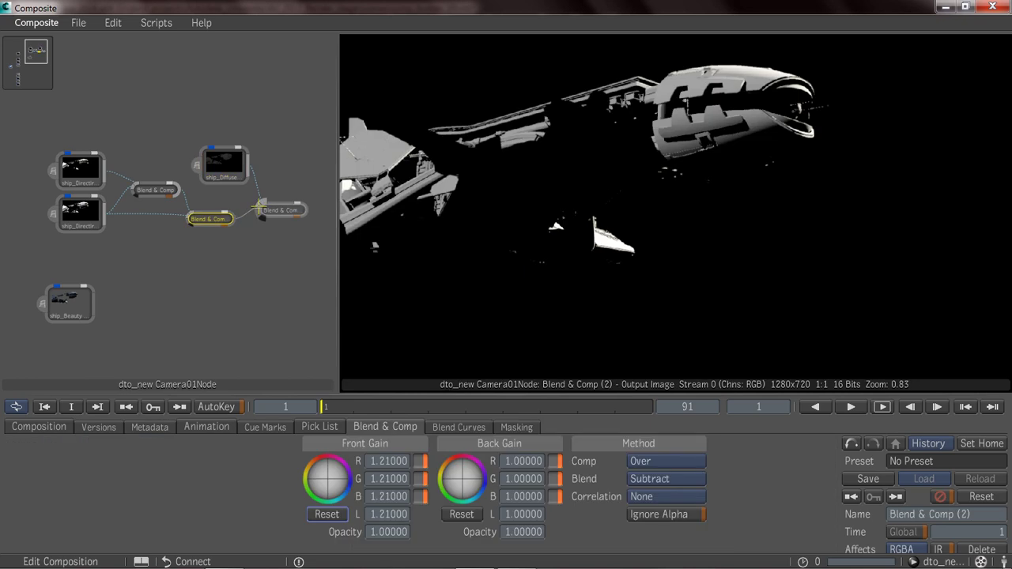
{"action": "left_click", "coordinate": [274, 210]}
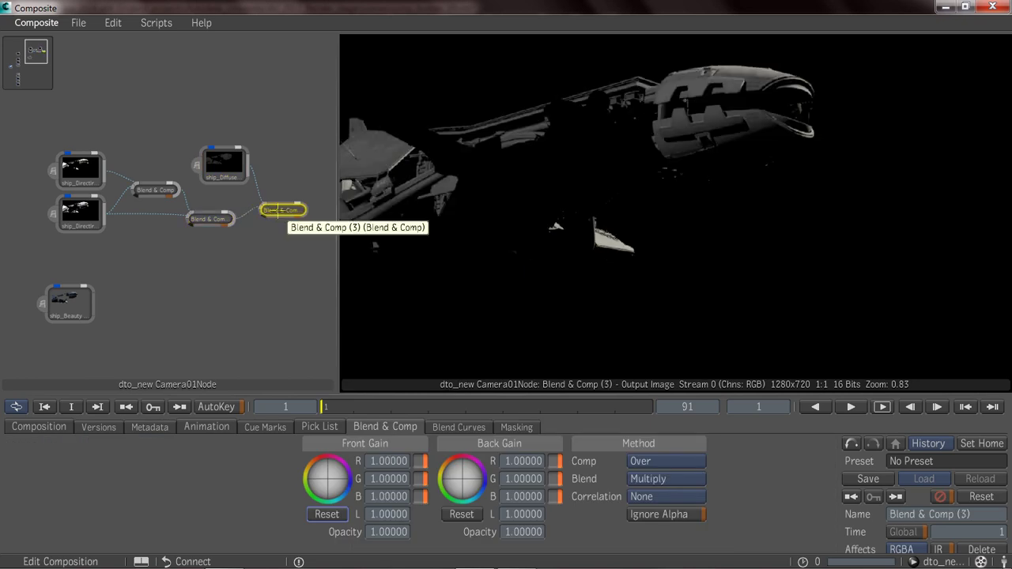
Pull the ship_Ambient and ship_NoHoldBeauty nodes out of the lower node column towards the ship's blend chain
{"action": "middle_click_drag", "start_coordinate": [136, 282], "coordinate": [156, 242]}
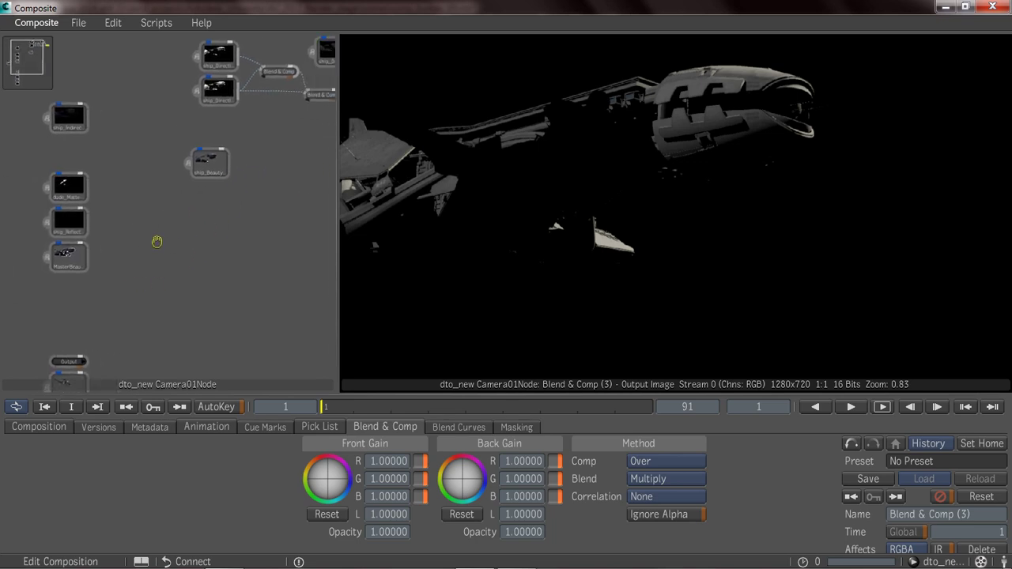
{"action": "scroll", "coordinate": [131, 219], "scroll_direction": "down", "scroll_amount": 5}
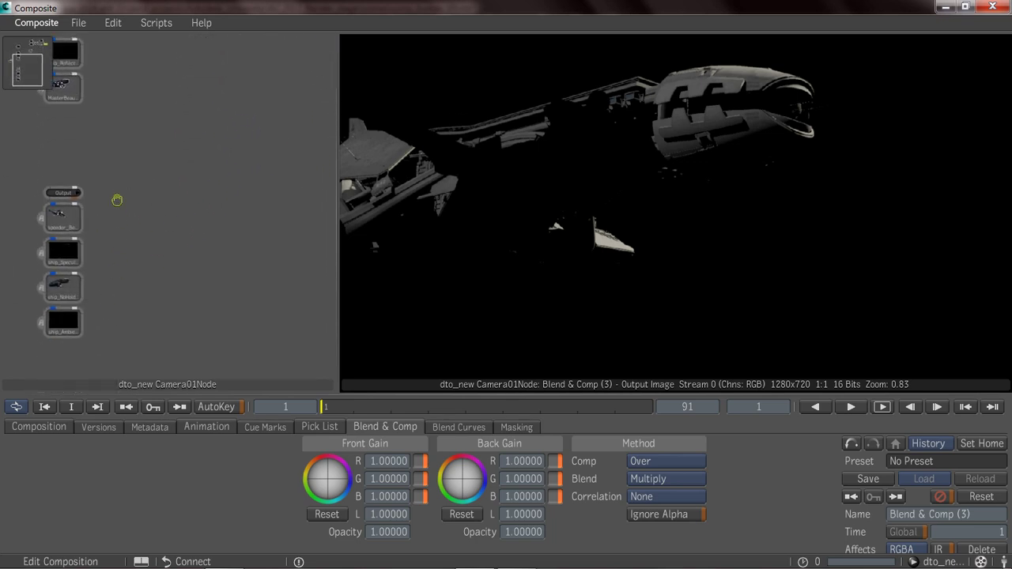
{"action": "left_click", "coordinate": [61, 299]}
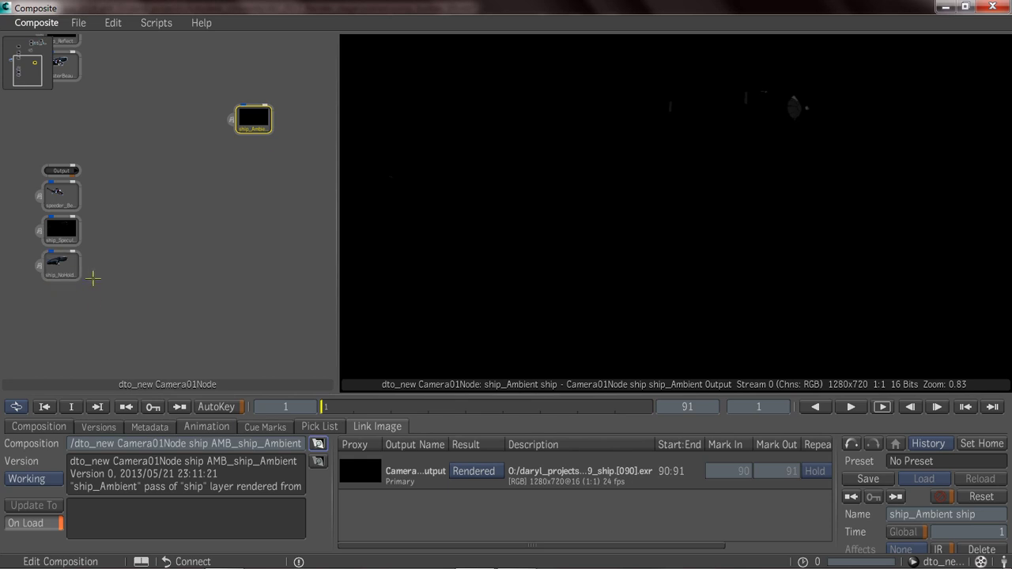
{"action": "scroll", "coordinate": [86, 279], "scroll_direction": "up", "scroll_amount": 1}
{"action": "left_click", "coordinate": [63, 288]}
{"action": "left_click_drag", "start_coordinate": [63, 288], "coordinate": [225, 92]}
{"action": "middle_click_drag", "start_coordinate": [184, 152], "coordinate": [139, 217]}
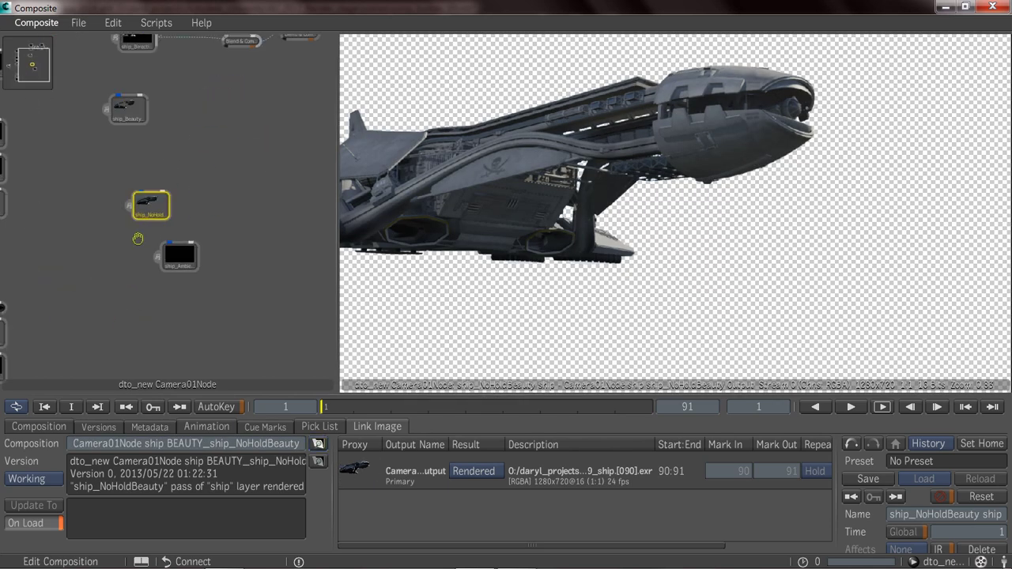
Place the ship_NoHoldBeauty and ship_Beauty nodes together just below the blend chain
{"action": "middle_click_drag", "start_coordinate": [201, 128], "coordinate": [167, 200]}
{"action": "left_click_drag", "start_coordinate": [150, 226], "coordinate": [293, 99]}
{"action": "middle_click_drag", "start_coordinate": [111, 211], "coordinate": [99, 245]}
{"action": "left_click_drag", "start_coordinate": [111, 166], "coordinate": [260, 179]}
{"action": "left_click_drag", "start_coordinate": [105, 166], "coordinate": [273, 170]}
{"action": "middle_click_drag", "start_coordinate": [273, 169], "coordinate": [150, 276]}
Move the ship_Reflection, ship_Indirect and ship_Specular nodes from the node column to above the end of the blend chain
{"action": "middle_click_drag", "start_coordinate": [174, 242], "coordinate": [143, 317]}
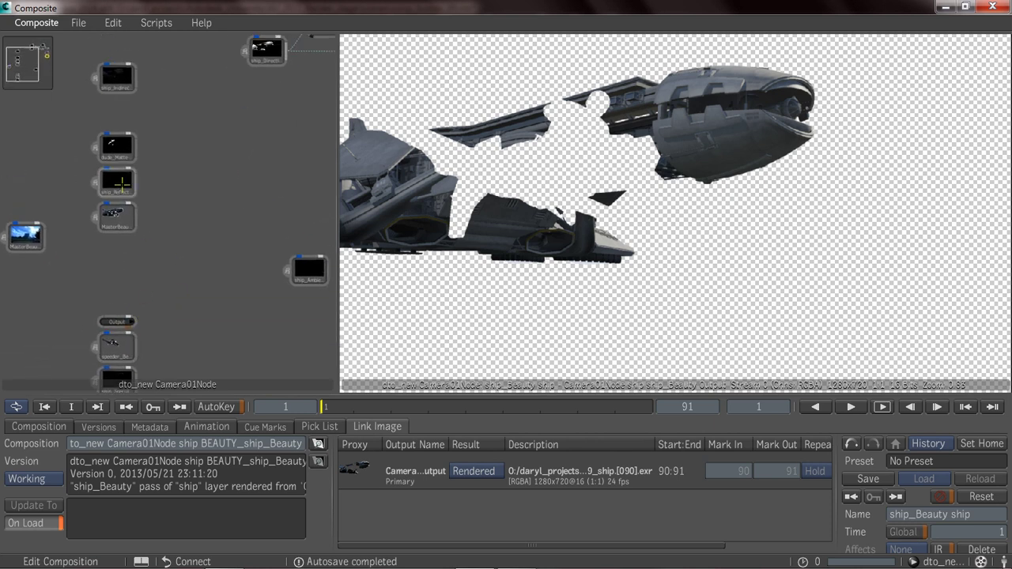
{"action": "left_click_drag", "start_coordinate": [124, 182], "coordinate": [294, 154]}
{"action": "middle_click_drag", "start_coordinate": [295, 154], "coordinate": [210, 238]}
{"action": "left_click_drag", "start_coordinate": [41, 161], "coordinate": [242, 192]}
{"action": "middle_click_drag", "start_coordinate": [242, 192], "coordinate": [125, 234]}
{"action": "left_click_drag", "start_coordinate": [47, 313], "coordinate": [238, 147]}
{"action": "middle_click_drag", "start_coordinate": [237, 147], "coordinate": [109, 288]}
{"action": "left_click_drag", "start_coordinate": [128, 169], "coordinate": [245, 65]}
{"action": "left_click_drag", "start_coordinate": [95, 228], "coordinate": [289, 52]}
{"action": "middle_click_drag", "start_coordinate": [220, 152], "coordinate": [198, 174]}
{"action": "left_click_drag", "start_coordinate": [77, 317], "coordinate": [220, 78]}
{"action": "middle_click_drag", "start_coordinate": [200, 196], "coordinate": [186, 240]}
Add a fourth Blend & Comp node near the end of the chain and set its blend mode to Add
{"action": "right_click", "coordinate": [184, 243]}
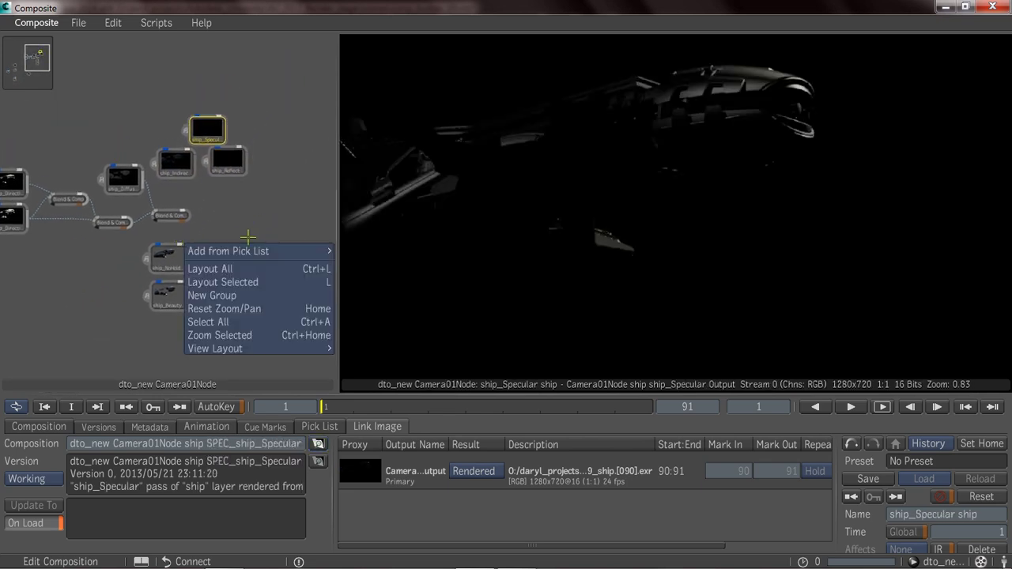
{"action": "mouse_move", "coordinate": [265, 251]}
{"action": "mouse_move", "coordinate": [387, 251]}
{"action": "left_click", "coordinate": [465, 250]}
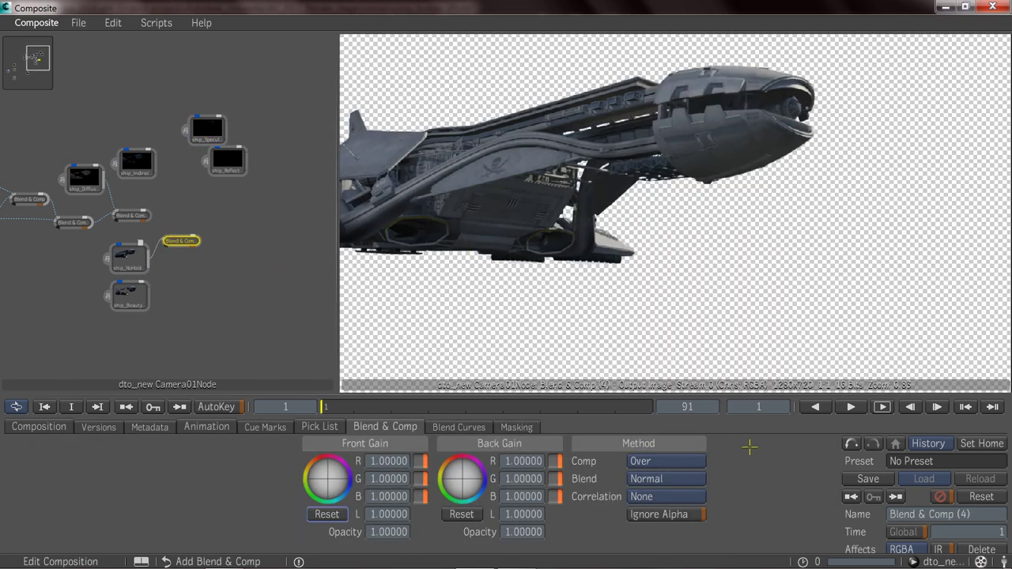
{"action": "left_click", "coordinate": [669, 478]}
{"action": "left_click", "coordinate": [637, 130]}
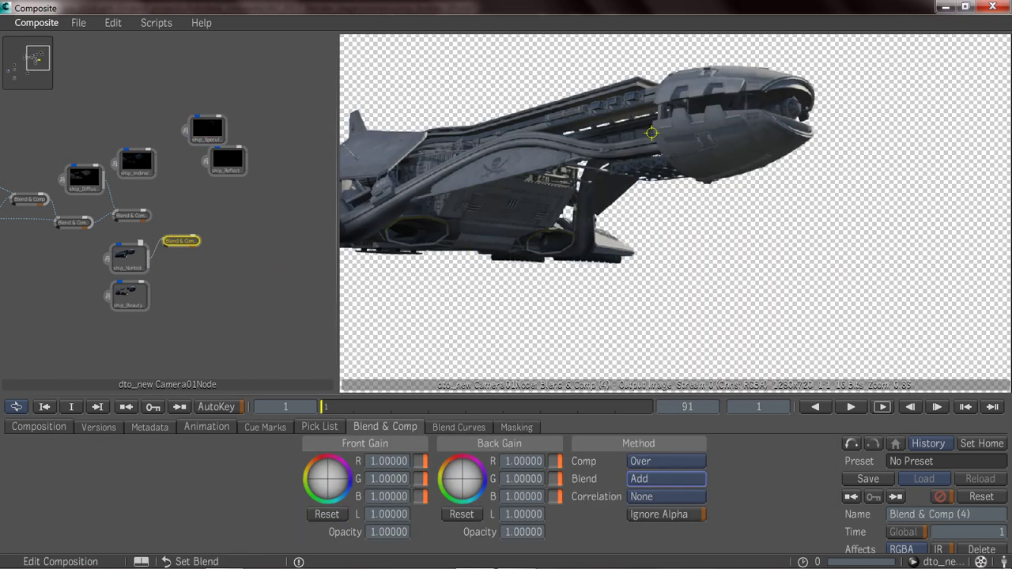
Disconnect ship_NoHoldBeauty from the Add blend node and position that blend node after the Multiply node
{"action": "middle_click_drag", "start_coordinate": [246, 205], "coordinate": [218, 286]}
{"action": "left_click_drag", "start_coordinate": [185, 308], "coordinate": [224, 303]}
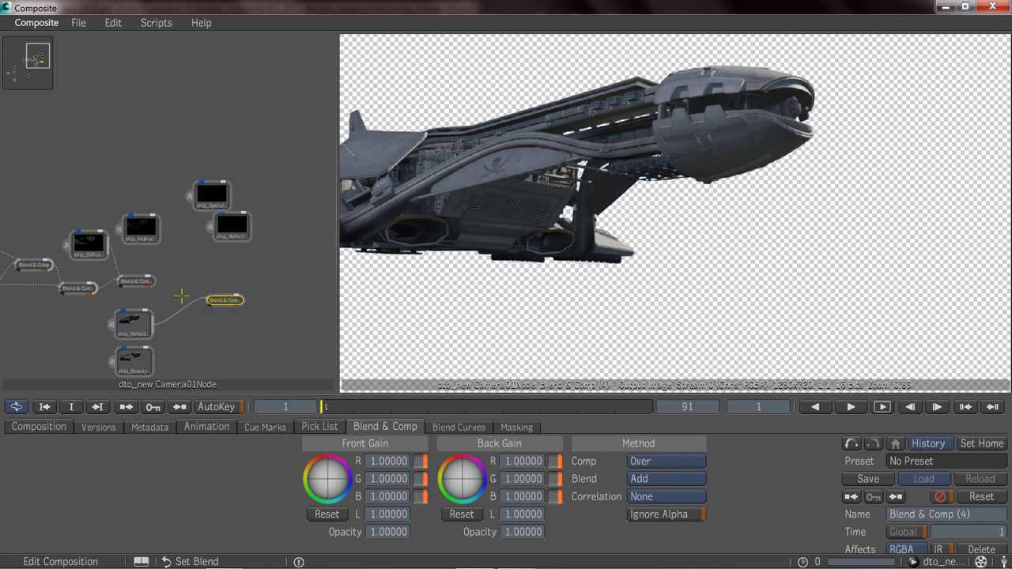
{"action": "left_click", "coordinate": [181, 335]}
{"action": "left_click_drag", "start_coordinate": [176, 335], "coordinate": [177, 337]}
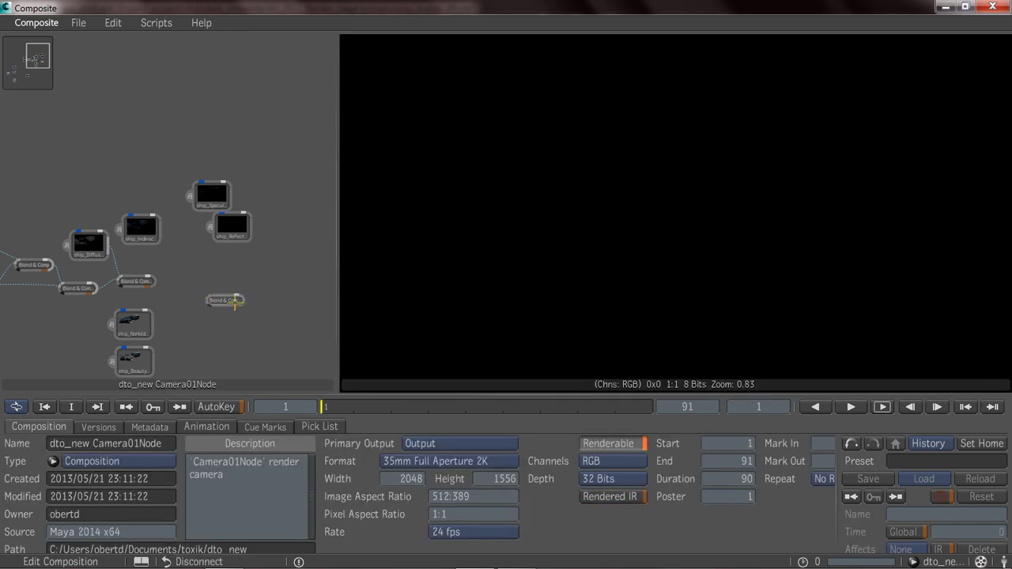
{"action": "left_click_drag", "start_coordinate": [242, 301], "coordinate": [221, 288]}
Connect the Multiply node to the Add blend node, attach ship_Indirect to its Front input, and view the result
{"action": "left_click_drag", "start_coordinate": [155, 282], "coordinate": [185, 283]}
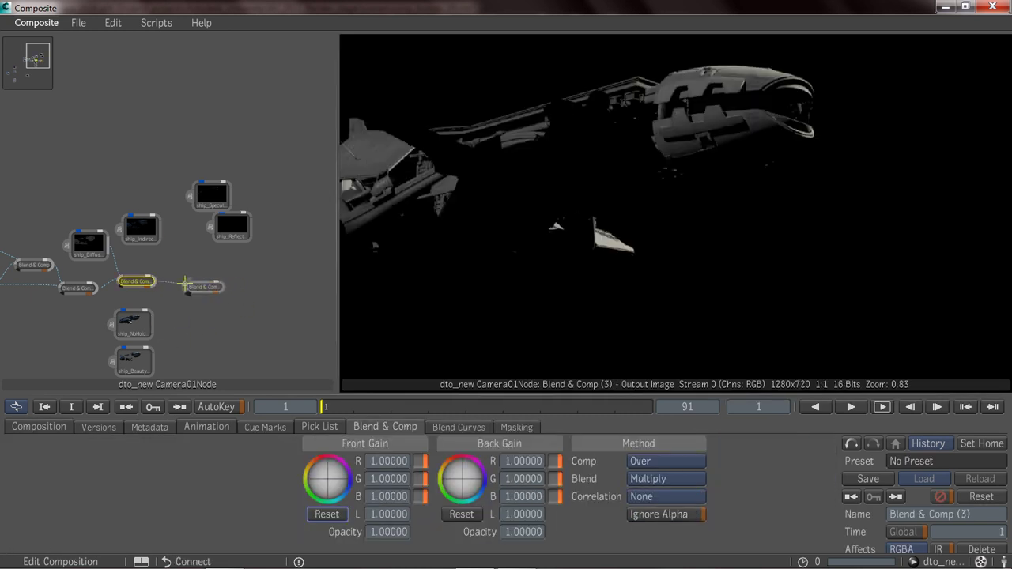
{"action": "left_click_drag", "start_coordinate": [161, 230], "coordinate": [190, 280]}
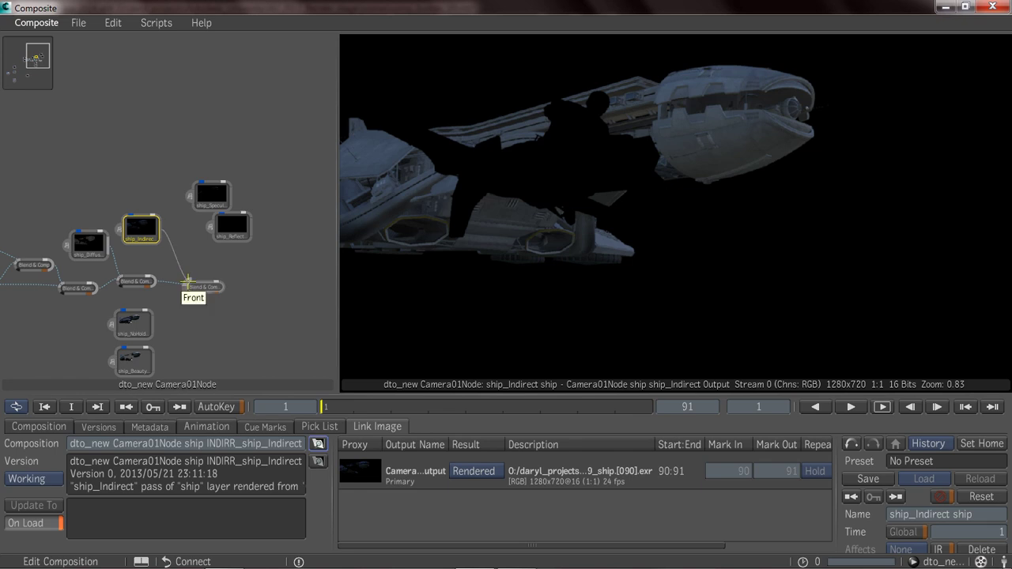
{"action": "left_click", "coordinate": [201, 287]}
Duplicate the Add blend node, connect the original and ship_Reflection to the copy, and view the result
{"action": "middle_click_drag", "start_coordinate": [236, 228], "coordinate": [216, 219]}
{"action": "left_click_drag", "start_coordinate": [216, 218], "coordinate": [200, 232]}
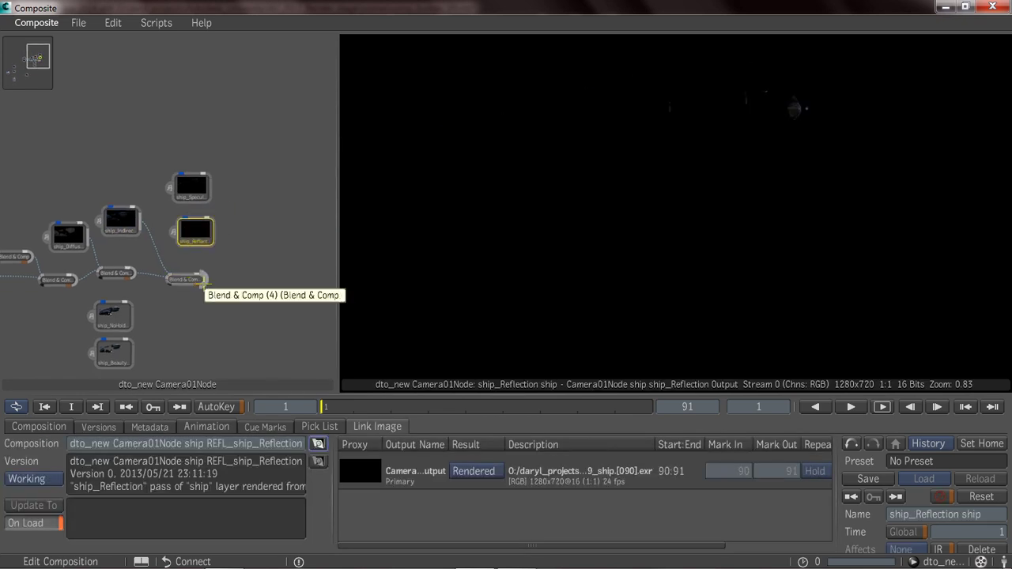
{"action": "left_click_drag", "start_coordinate": [187, 281], "coordinate": [244, 283], "text": "ctrl"}
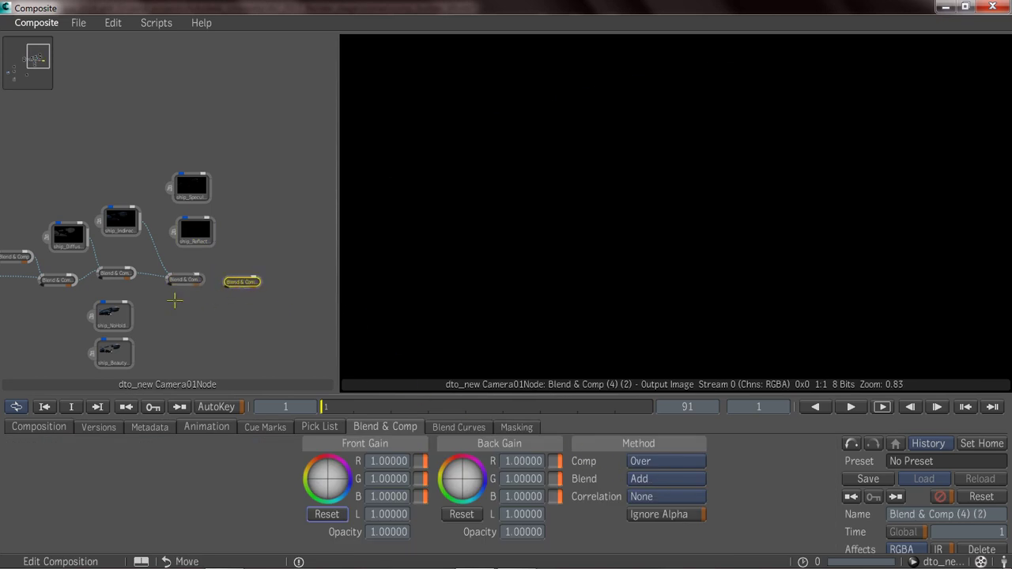
{"action": "scroll", "coordinate": [203, 293], "scroll_direction": "up", "scroll_amount": 3}
{"action": "left_click_drag", "start_coordinate": [227, 270], "coordinate": [210, 199]}
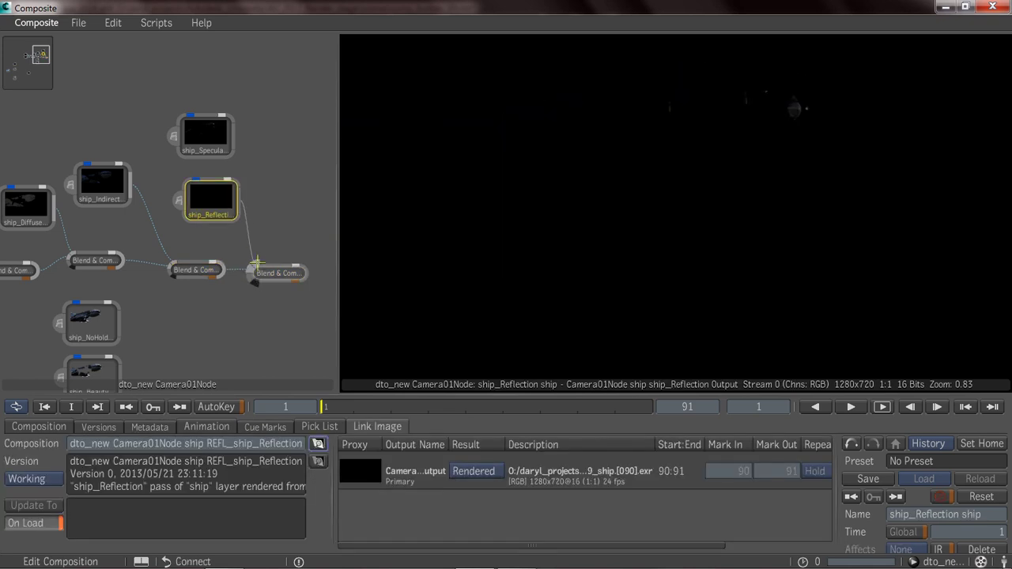
{"action": "left_click", "coordinate": [281, 274]}
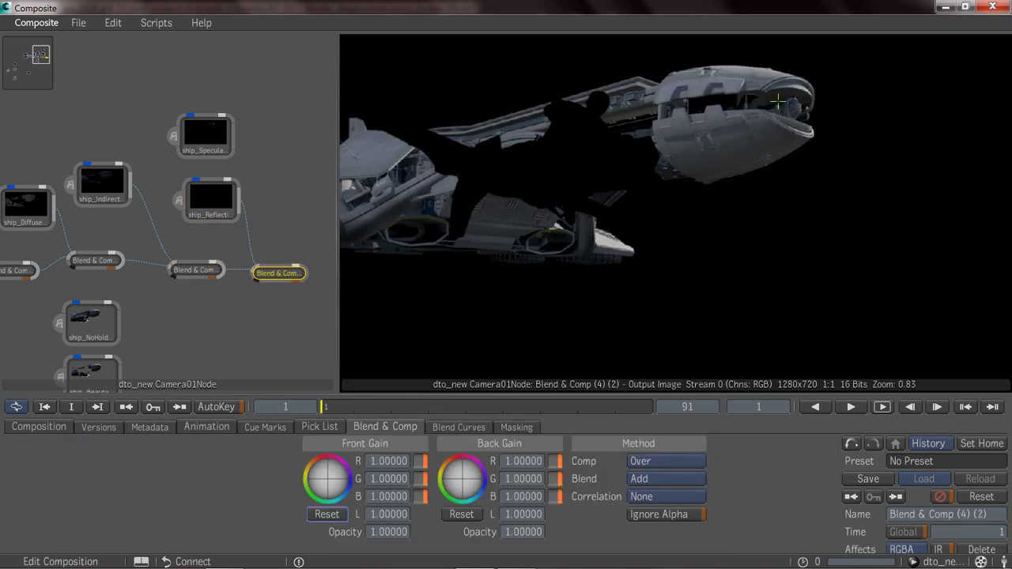
Duplicate the reflection's Add blend node, connect it and ship_Specular to the copy, and view the result
{"action": "left_click_drag", "start_coordinate": [167, 149], "coordinate": [222, 175]}
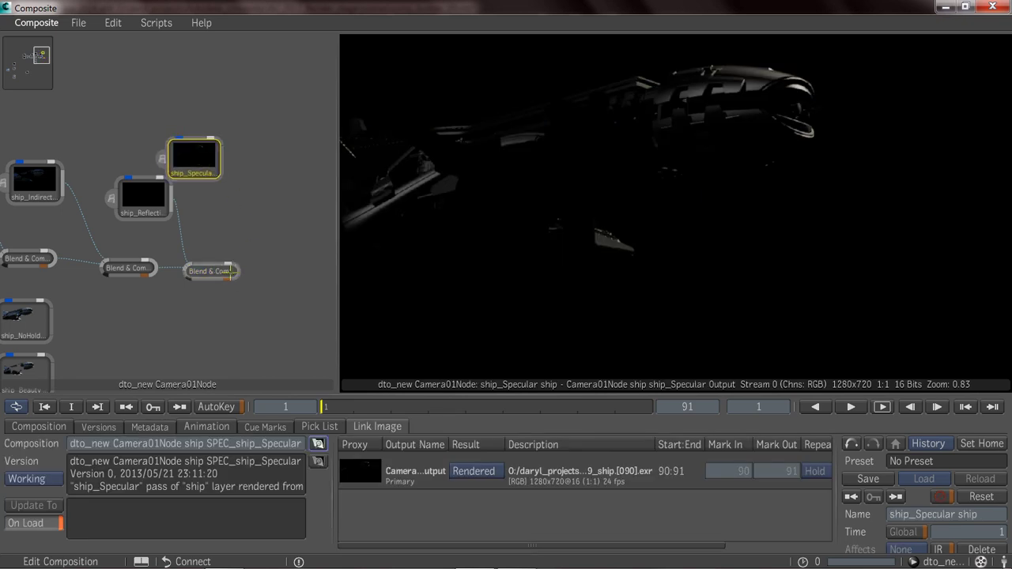
{"action": "left_click_drag", "start_coordinate": [214, 272], "coordinate": [262, 267], "text": "ctrl"}
{"action": "left_click_drag", "start_coordinate": [223, 162], "coordinate": [266, 259]}
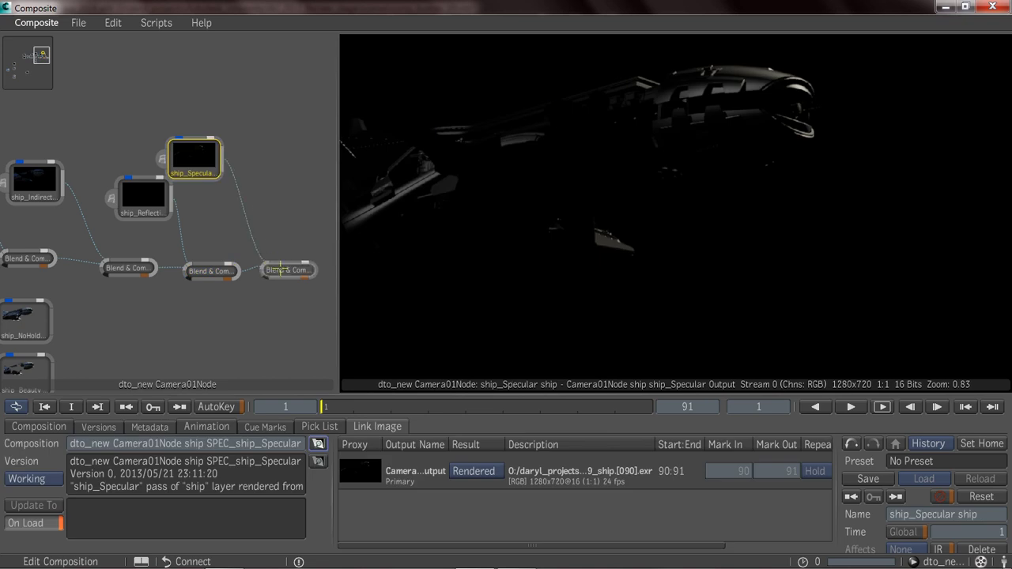
{"action": "left_click", "coordinate": [280, 270]}
Move the ship_Ambient node up to the end of the blend chain, after the specular blend
{"action": "middle_click_drag", "start_coordinate": [268, 243], "coordinate": [24, 215]}
{"action": "left_click", "coordinate": [54, 283]}
{"action": "left_click", "coordinate": [309, 230]}
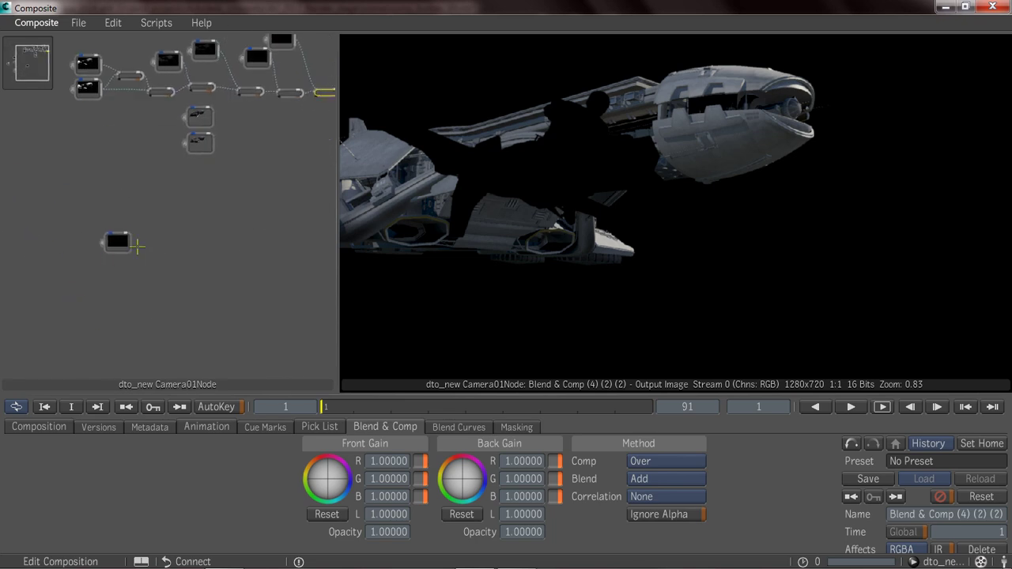
{"action": "left_click_drag", "start_coordinate": [117, 242], "coordinate": [287, 170]}
{"action": "middle_click_drag", "start_coordinate": [180, 225], "coordinate": [2, 312]}
{"action": "left_click_drag", "start_coordinate": [75, 270], "coordinate": [126, 175]}
{"action": "middle_click_drag", "start_coordinate": [95, 245], "coordinate": [305, 229], "text": "ctrl"}
{"action": "middle_click_drag", "start_coordinate": [169, 223], "coordinate": [217, 342]}
Duplicate the specular's Add blend node, connect it and ship_Ambient to the copy, and view the result
{"action": "left_click_drag", "start_coordinate": [185, 264], "coordinate": [279, 279]}
{"action": "left_click", "coordinate": [207, 267]}
{"action": "left_click_drag", "start_coordinate": [215, 267], "coordinate": [244, 272]}
{"action": "left_click_drag", "start_coordinate": [242, 232], "coordinate": [253, 267]}
{"action": "left_click", "coordinate": [278, 277]}
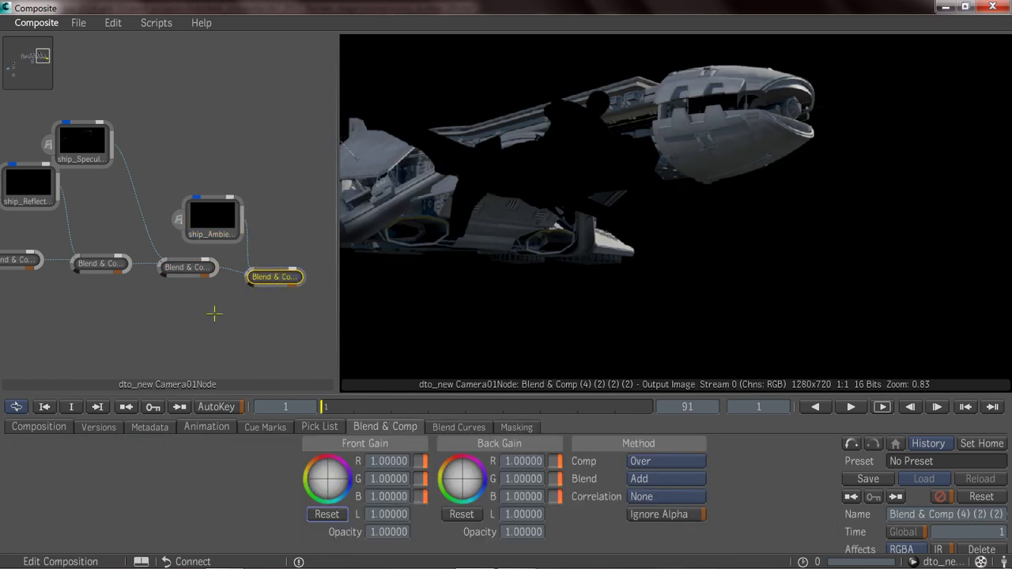
Move the speeder_Beauty node from the lower node column to just below the ambient blend node
{"action": "scroll", "coordinate": [242, 255], "scroll_direction": "down", "scroll_amount": 2}
{"action": "scroll", "coordinate": [163, 283], "scroll_direction": "down", "scroll_amount": 3}
{"action": "middle_click_drag", "start_coordinate": [136, 297], "coordinate": [183, 276]}
{"action": "middle_click_drag", "start_coordinate": [65, 294], "coordinate": [226, 197]}
{"action": "left_click_drag", "start_coordinate": [30, 340], "coordinate": [260, 233]}
{"action": "middle_click_drag", "start_coordinate": [296, 220], "coordinate": [131, 301]}
{"action": "left_click_drag", "start_coordinate": [94, 314], "coordinate": [276, 235]}
{"action": "middle_click_drag", "start_coordinate": [222, 252], "coordinate": [307, 282]}
{"action": "middle_click_drag", "start_coordinate": [249, 277], "coordinate": [212, 285]}
{"action": "left_click_drag", "start_coordinate": [212, 283], "coordinate": [227, 272]}
Add a Blend & Comp node at the chain's end and connect speeder_Beauty and the ambient blend to it
{"action": "right_click", "coordinate": [285, 229]}
{"action": "mouse_move", "coordinate": [317, 233]}
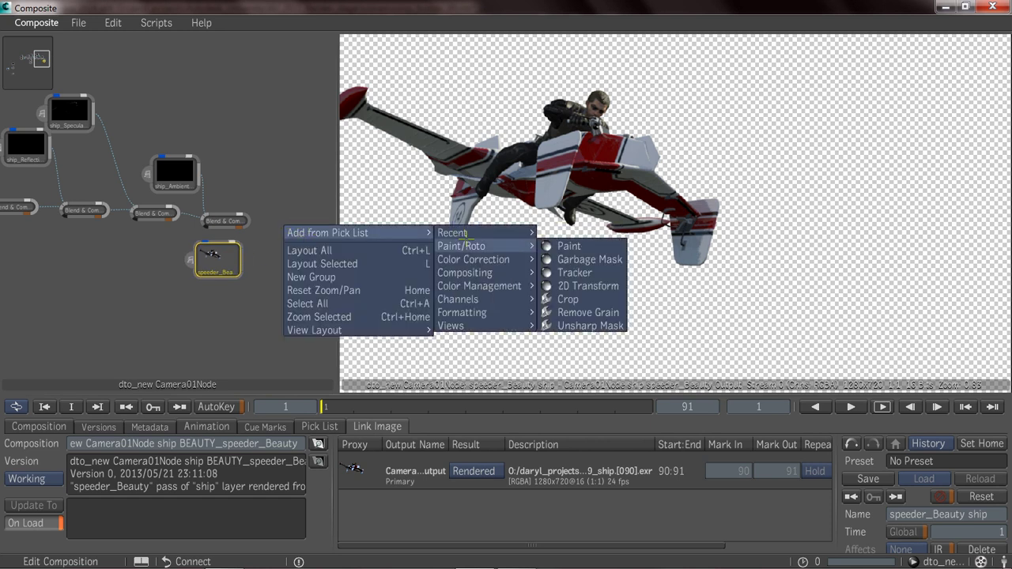
{"action": "mouse_move", "coordinate": [465, 234]}
{"action": "left_click", "coordinate": [588, 233]}
{"action": "left_click_drag", "start_coordinate": [215, 257], "coordinate": [295, 225]}
{"action": "left_click_drag", "start_coordinate": [128, 277], "coordinate": [219, 214]}
{"action": "left_click_drag", "start_coordinate": [253, 248], "coordinate": [164, 239], "text": "ctrl"}
{"action": "left_click_drag", "start_coordinate": [164, 239], "coordinate": [235, 202]}
Place the MasterBeauty bg node at the chain's end and duplicate the speeder's Blend & Comp node beside it
{"action": "left_click_drag", "start_coordinate": [32, 208], "coordinate": [219, 208]}
{"action": "left_click_drag", "start_coordinate": [301, 208], "coordinate": [289, 190]}
{"action": "middle_click_drag", "start_coordinate": [236, 197], "coordinate": [56, 274]}
{"action": "left_click_drag", "start_coordinate": [110, 268], "coordinate": [178, 217]}
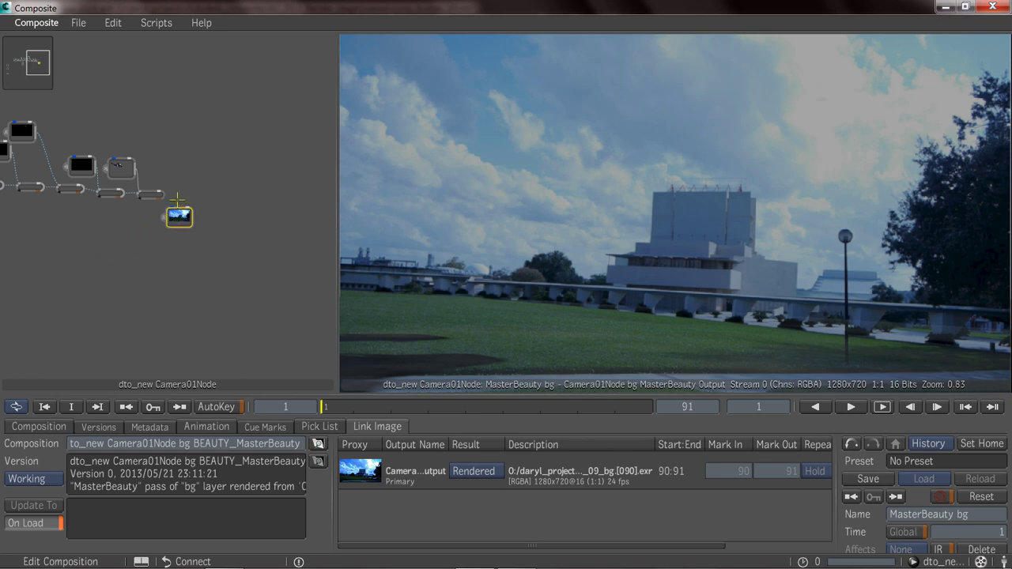
{"action": "left_click", "coordinate": [159, 194]}
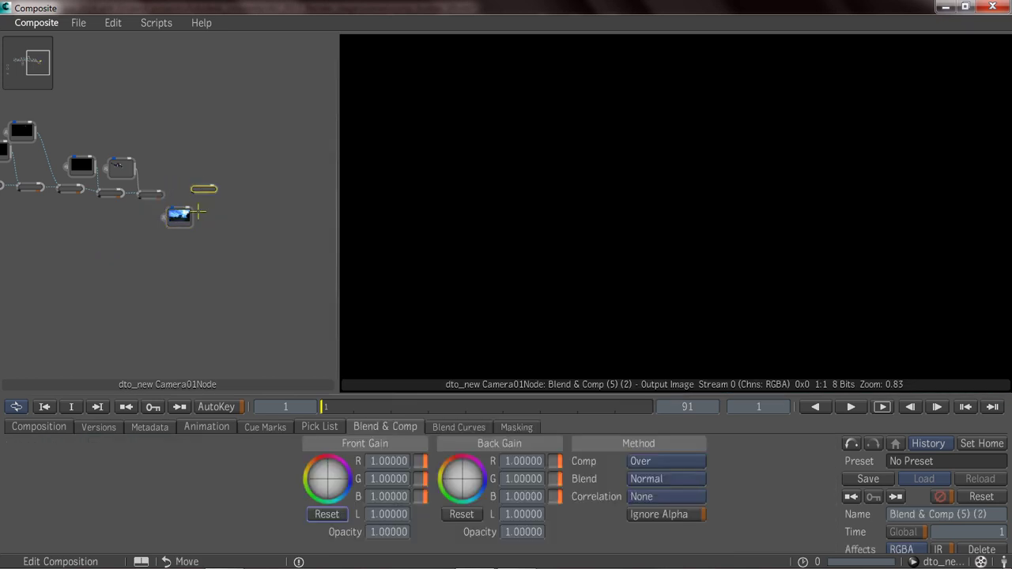
Connect the speeder's Blend & Comp node and the MasterBeauty bg node to the duplicated Blend & Comp node at the chain's end
{"action": "left_click", "coordinate": [153, 152]}
{"action": "left_click_drag", "start_coordinate": [183, 153], "coordinate": [246, 132]}
{"action": "left_click", "coordinate": [221, 204]}
{"action": "left_click_drag", "start_coordinate": [247, 158], "coordinate": [253, 141]}
Select the ship_NoHoldBeauty node below the chain and view its image and transparency
{"action": "scroll", "coordinate": [140, 228], "scroll_direction": "down", "scroll_amount": 5}
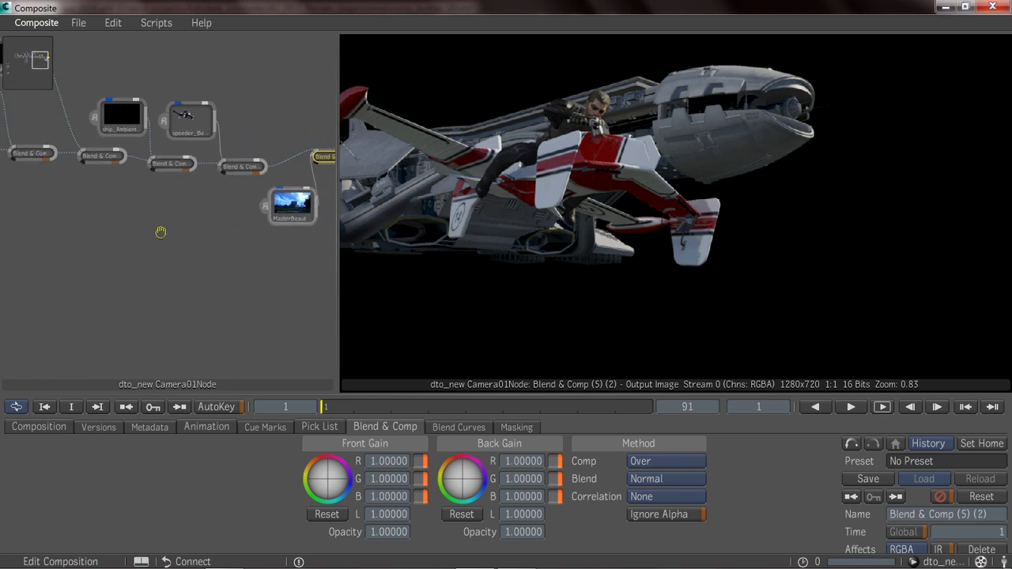
{"action": "scroll", "coordinate": [92, 220], "scroll_direction": "up", "scroll_amount": 2}
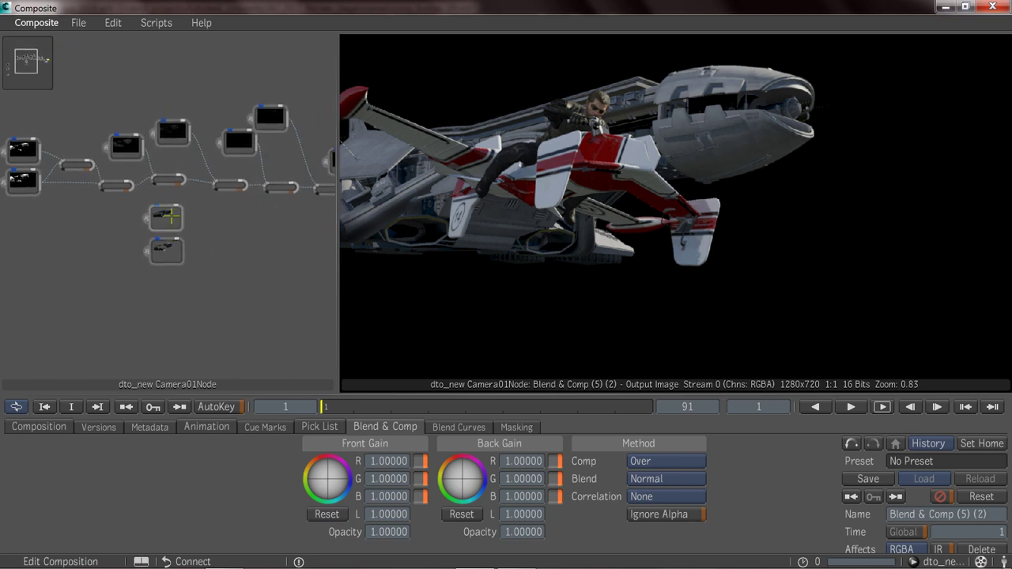
{"action": "left_click", "coordinate": [165, 216]}
{"action": "scroll", "coordinate": [84, 245], "scroll_direction": "down", "scroll_amount": 5}
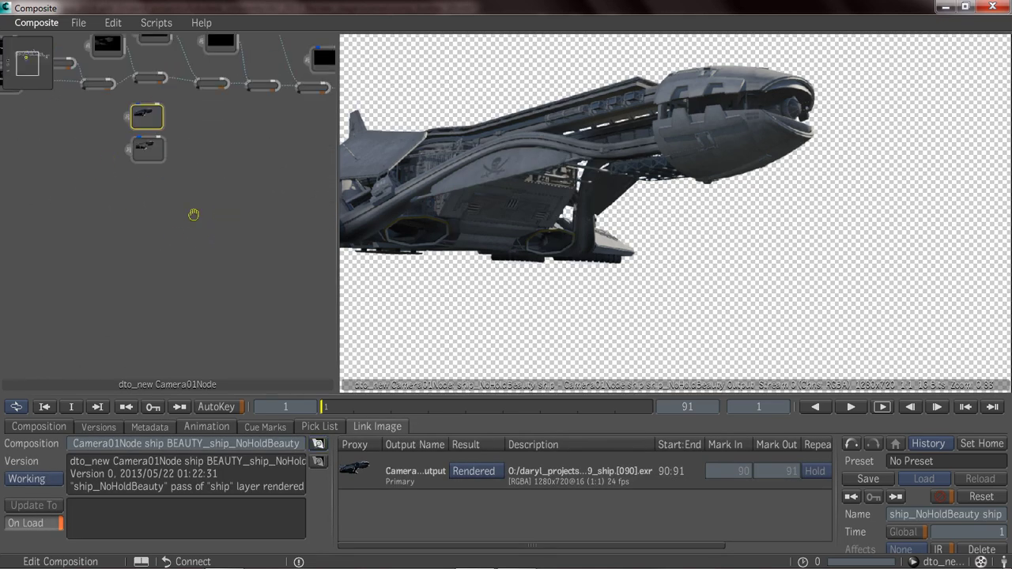
{"action": "scroll", "coordinate": [85, 245], "scroll_direction": "up", "scroll_amount": 2}
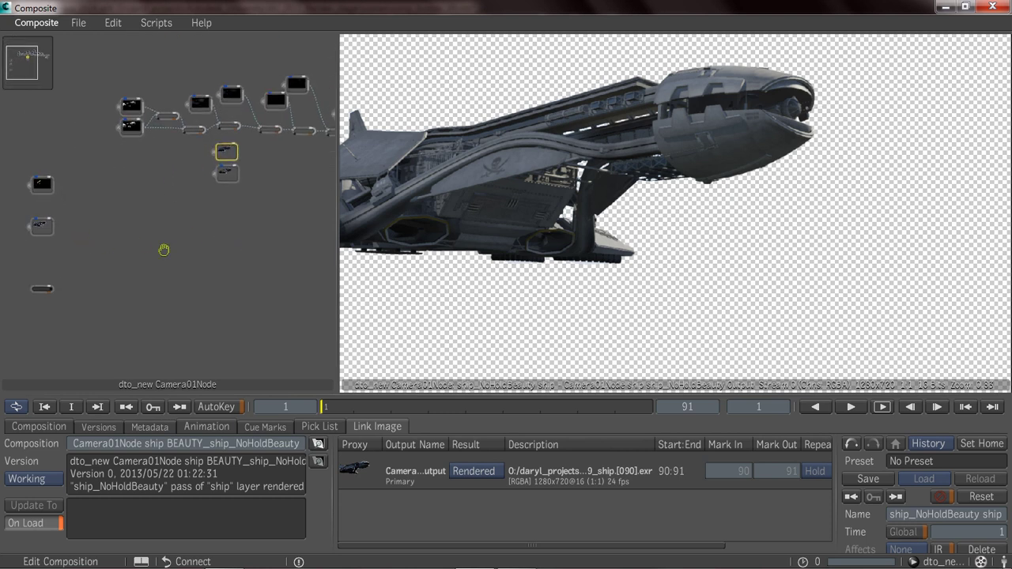
Move the MasterBeauty ship node beside the background node, connect it to the final Blend & Comp node as matte and view the result
{"action": "left_click", "coordinate": [42, 227]}
{"action": "scroll", "coordinate": [308, 266], "scroll_direction": "up", "scroll_amount": 3}
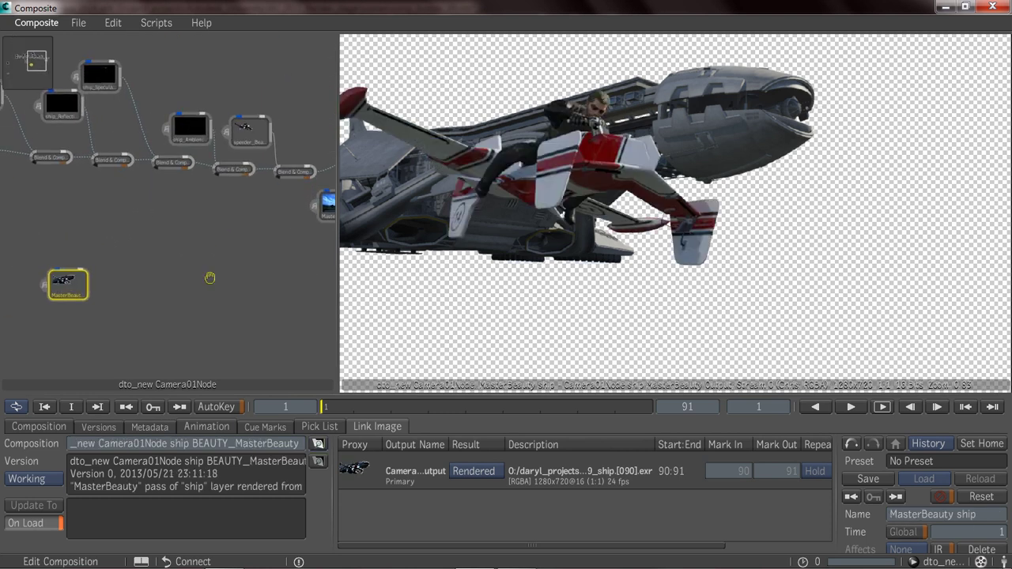
{"action": "mouse_move", "coordinate": [249, 244]}
{"action": "middle_mouse_down"}
{"action": "mouse_move", "coordinate": [181, 262]}
{"action": "mouse_move", "coordinate": [132, 257]}
{"action": "mouse_move", "coordinate": [236, 231]}
{"action": "middle_mouse_up"}
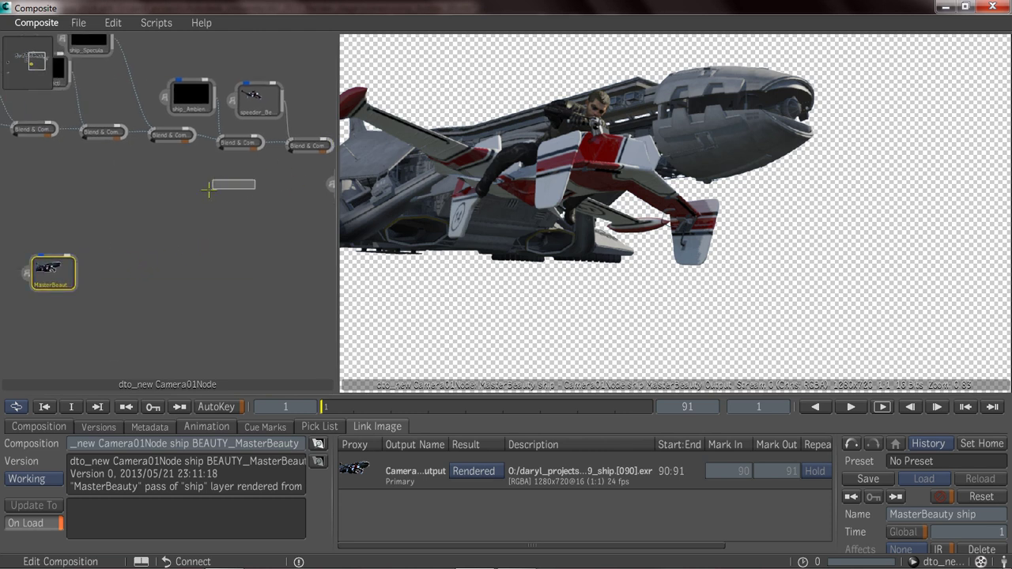
{"action": "left_click", "coordinate": [249, 199]}
{"action": "left_click", "coordinate": [63, 261]}
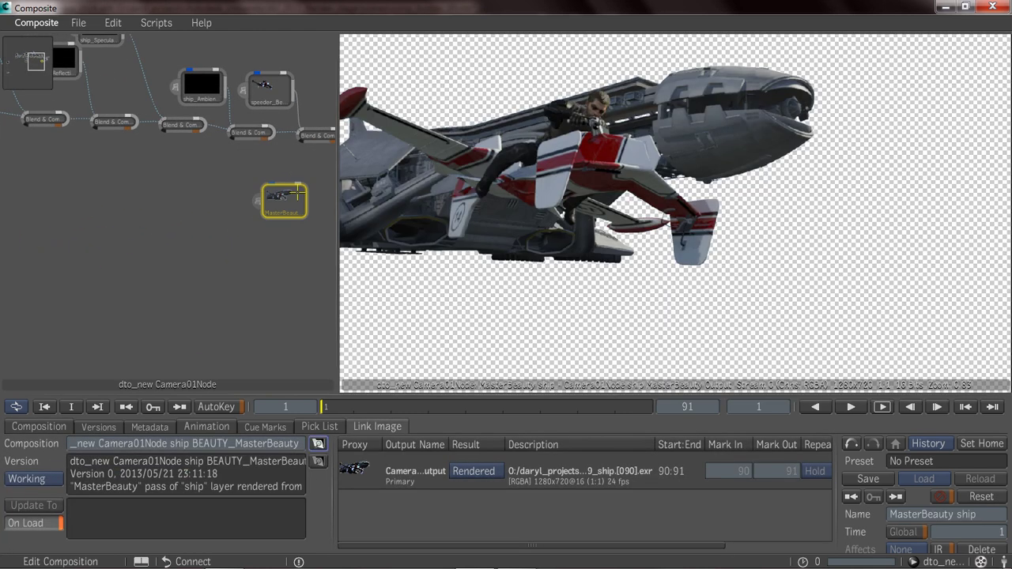
{"action": "left_click_drag", "start_coordinate": [194, 273], "coordinate": [158, 283]}
{"action": "left_click", "coordinate": [109, 271]}
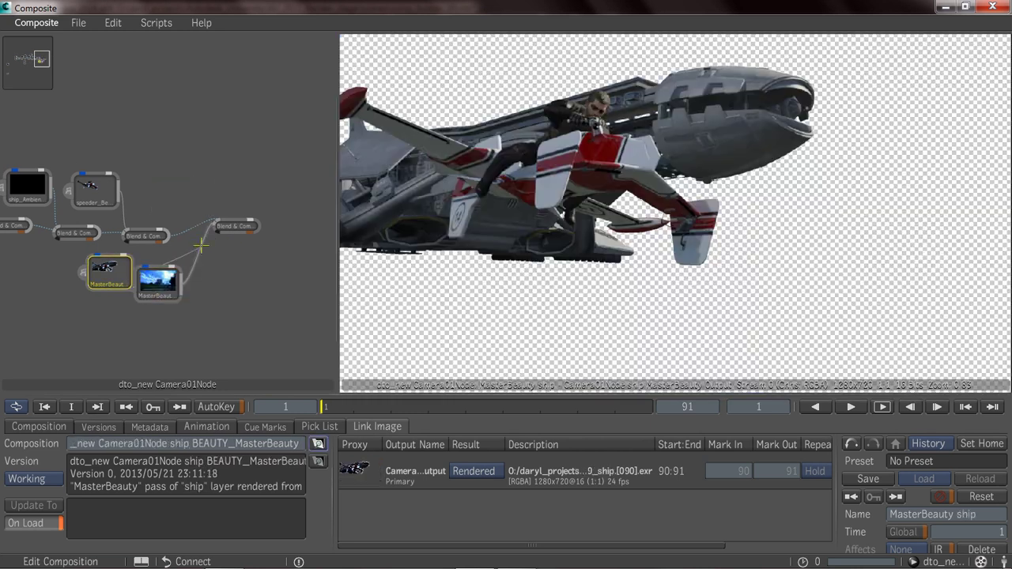
{"action": "left_click", "coordinate": [221, 228]}
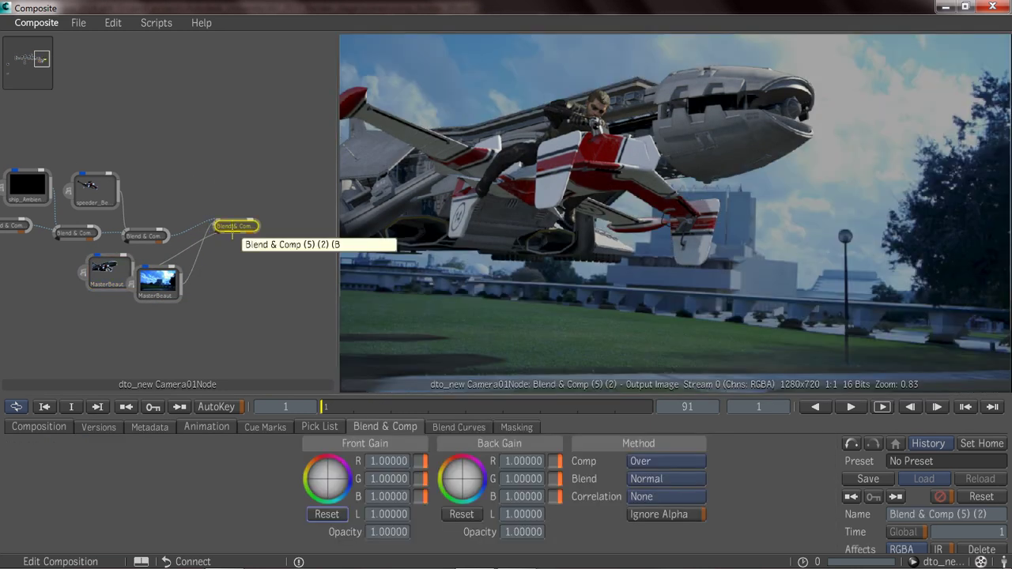
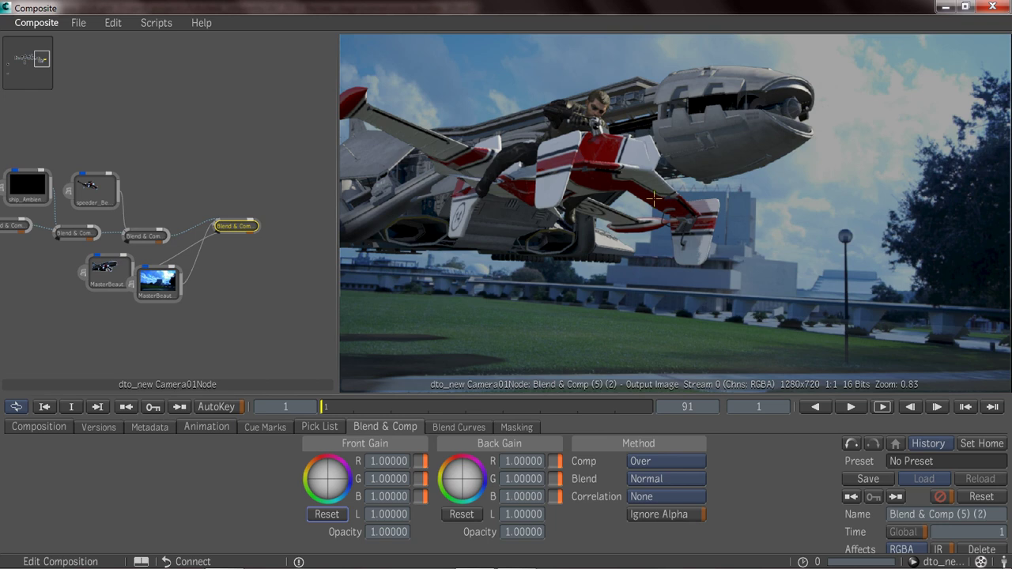
Assign context point C1 to the speeder's Blend & Comp node and display the C1 output
{"action": "left_click", "coordinate": [244, 227]}
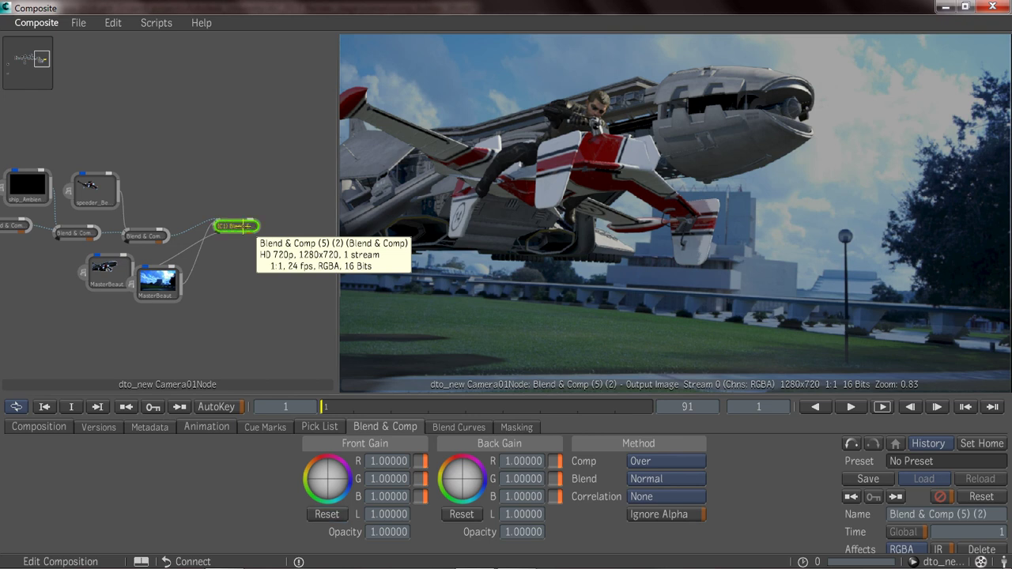
{"action": "left_click", "coordinate": [149, 235]}
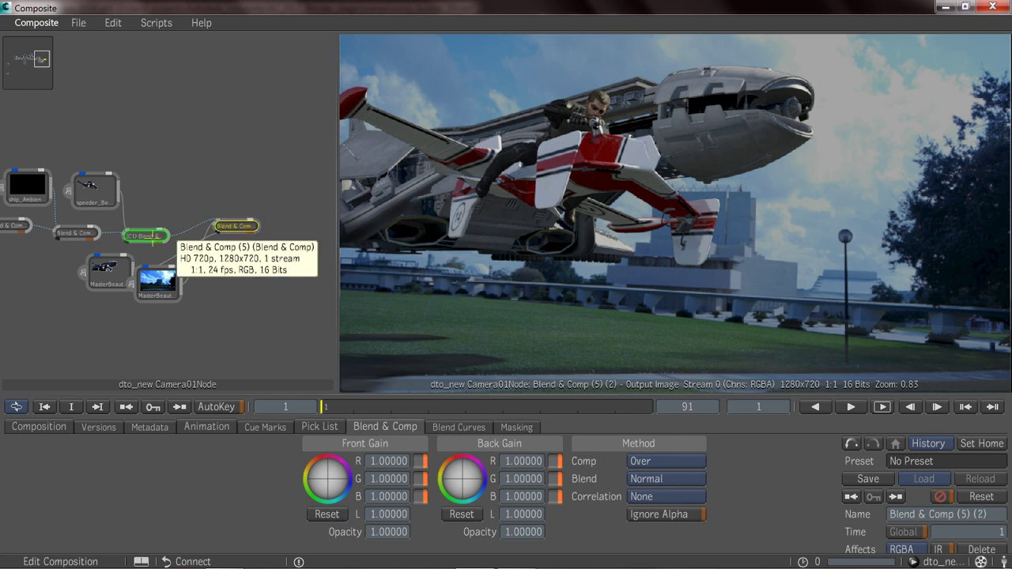
{"action": "key", "text": "1"}
Raise the front gain luminance of the ship_Indirect pass's Add blend node to 1.52
{"action": "middle_click_drag", "start_coordinate": [4, 209], "coordinate": [201, 207]}
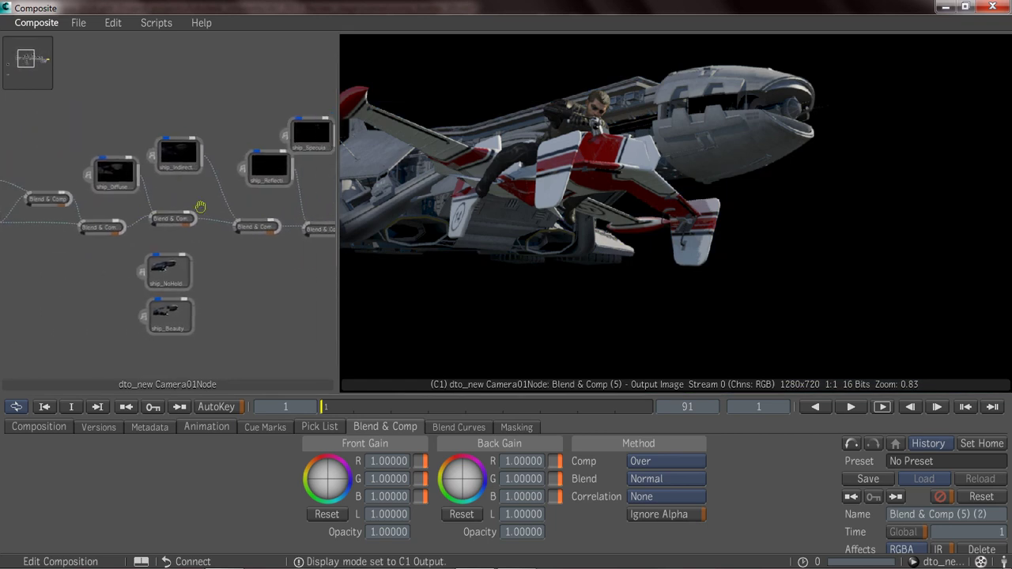
{"action": "left_click", "coordinate": [257, 226]}
{"action": "mouse_move", "coordinate": [385, 518]}
{"action": "left_mouse_down"}
{"action": "mouse_move", "coordinate": [431, 524]}
{"action": "mouse_move", "coordinate": [259, 509]}
{"action": "mouse_move", "coordinate": [372, 522]}
{"action": "left_mouse_up"}
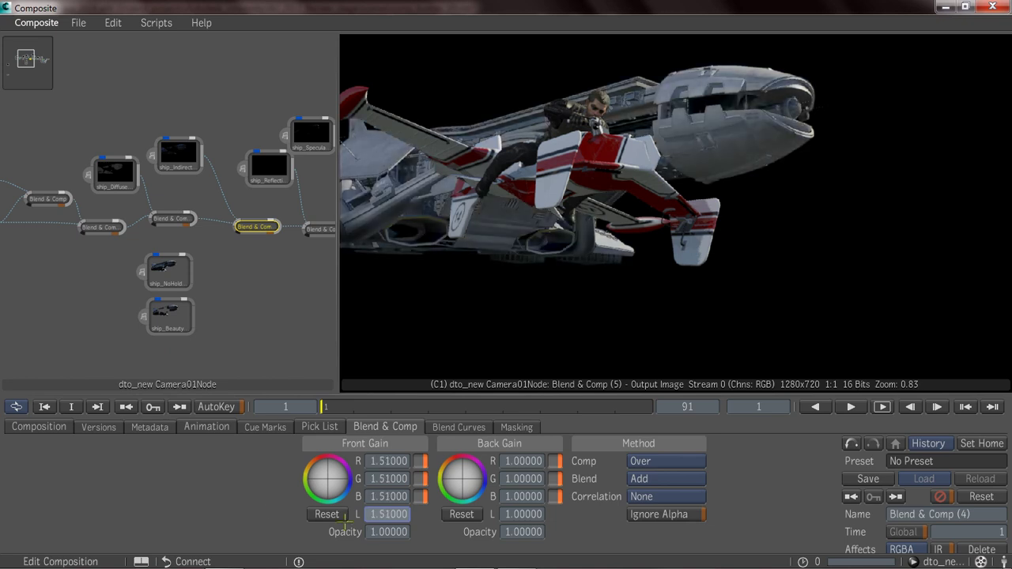
{"action": "left_click_drag", "start_coordinate": [345, 518], "coordinate": [346, 518]}
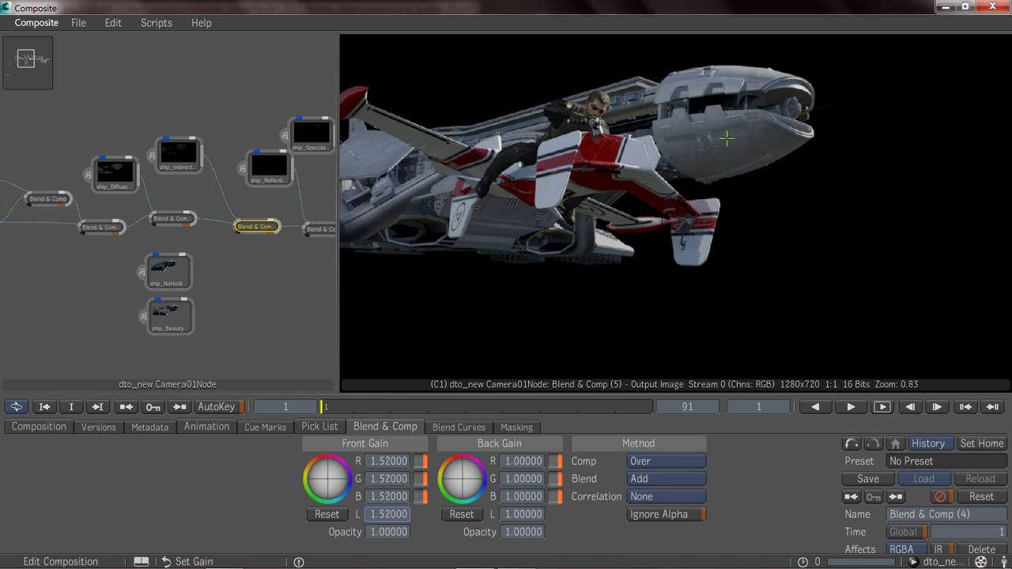
Try a stronger and a zero front gain luminance on the Subtract blend node, and restore it to 1
{"action": "middle_click_drag", "start_coordinate": [99, 218], "coordinate": [180, 223]}
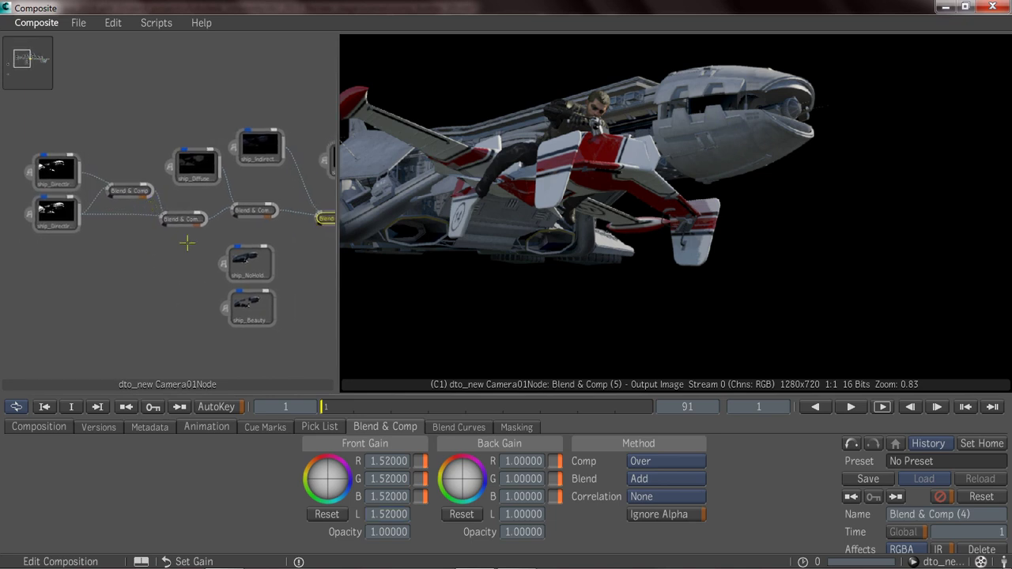
{"action": "left_click", "coordinate": [181, 220]}
{"action": "left_click_drag", "start_coordinate": [381, 514], "coordinate": [514, 522]}
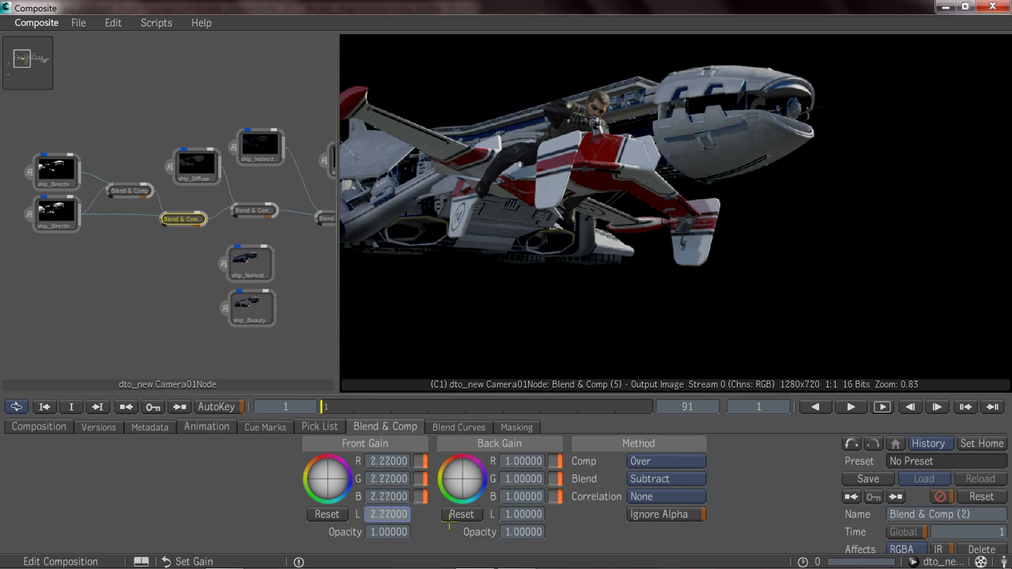
{"action": "left_click", "coordinate": [387, 514]}
{"action": "type", "text": "07"}
{"action": "key", "text": "Return"}
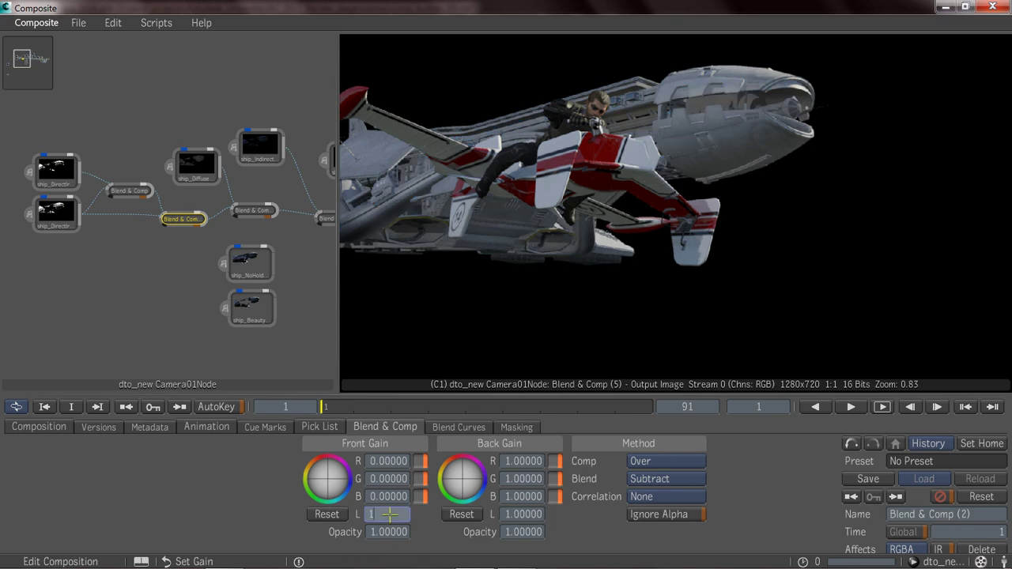
{"action": "key", "text": "Return"}
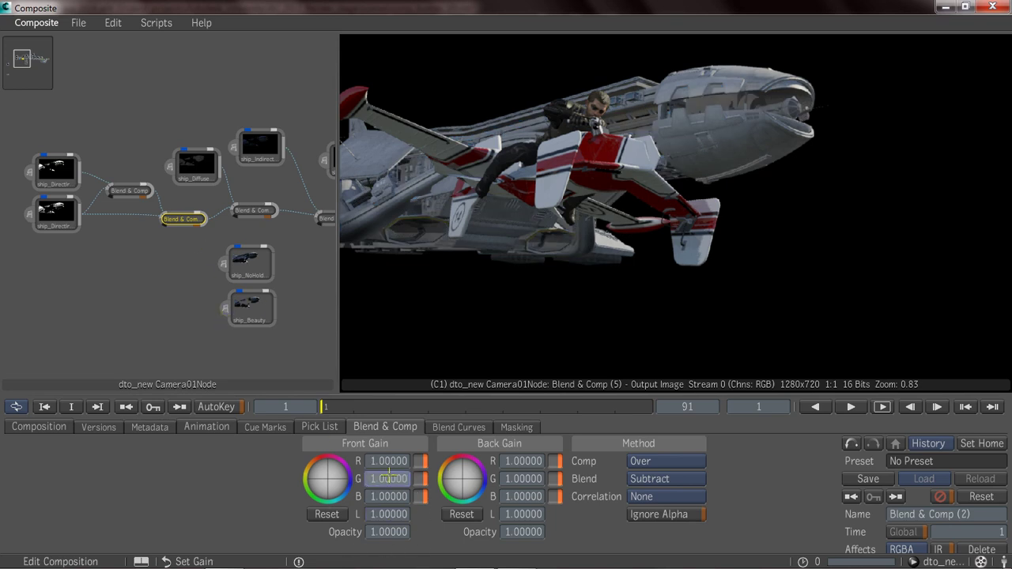
Restore the front gain luminance of the ship_Indirect pass's Add blend node to 1
{"action": "middle_click_drag", "start_coordinate": [248, 195], "coordinate": [145, 198]}
{"action": "left_click", "coordinate": [234, 221]}
{"action": "left_click", "coordinate": [390, 515]}
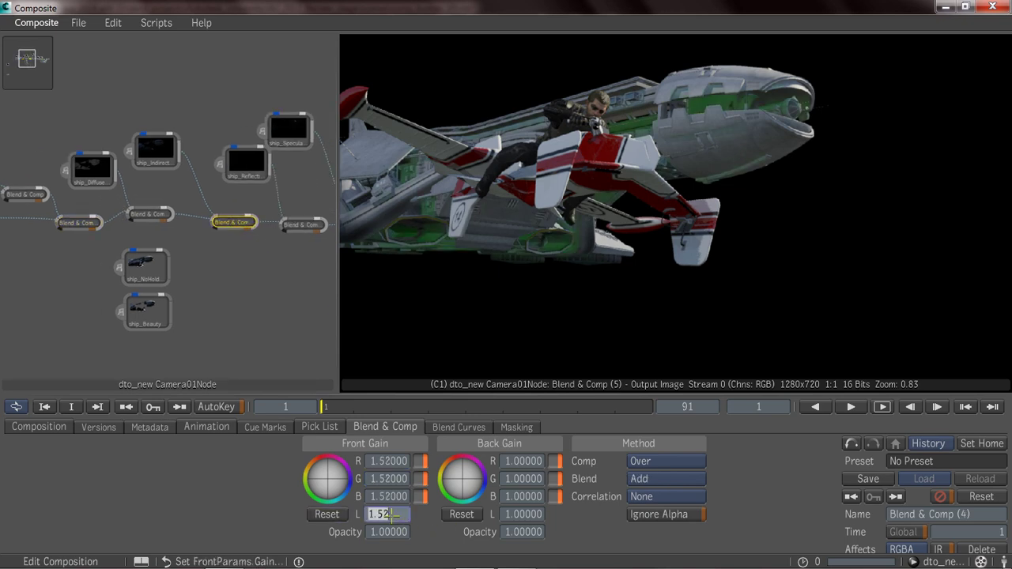
{"action": "left_click", "coordinate": [297, 290]}
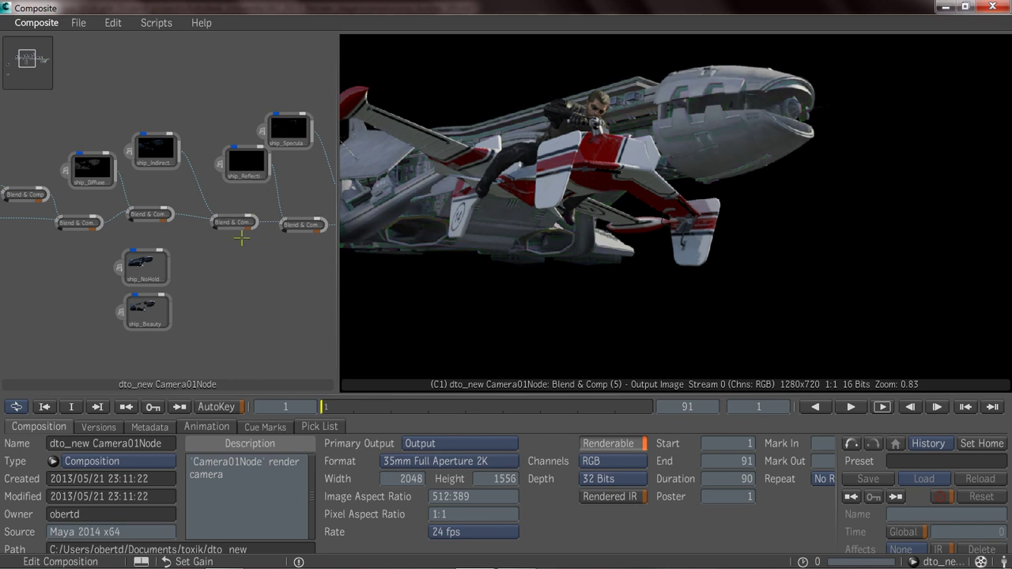
{"action": "left_click", "coordinate": [234, 222]}
{"action": "left_click", "coordinate": [399, 514]}
{"action": "type", "text": "1"}
{"action": "key", "text": "Return"}
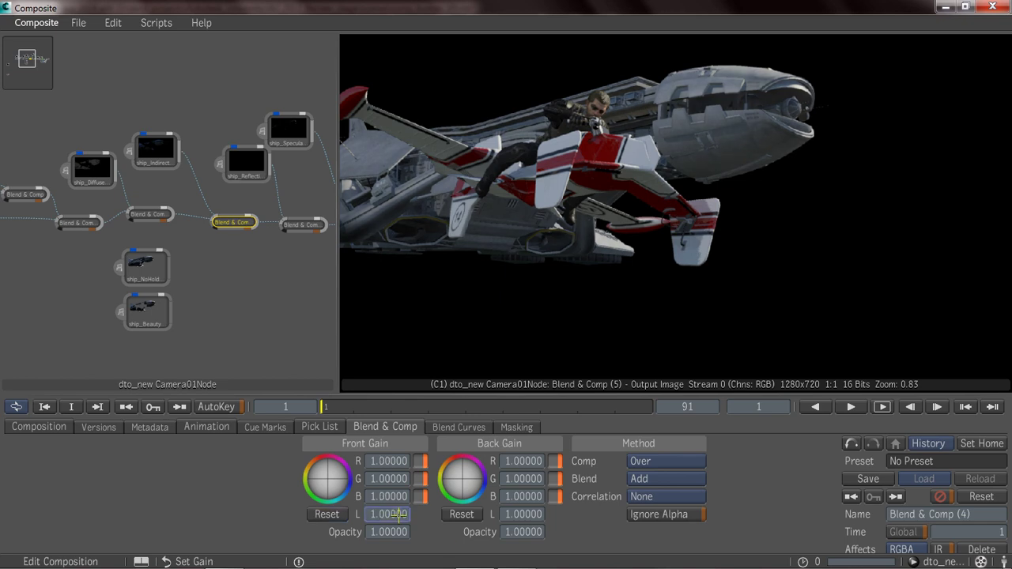
Switch to the comp_wip_05_dell12_01 composition and display its composition output at frame 114
{"action": "middle_click_drag", "start_coordinate": [282, 272], "coordinate": [248, 262]}
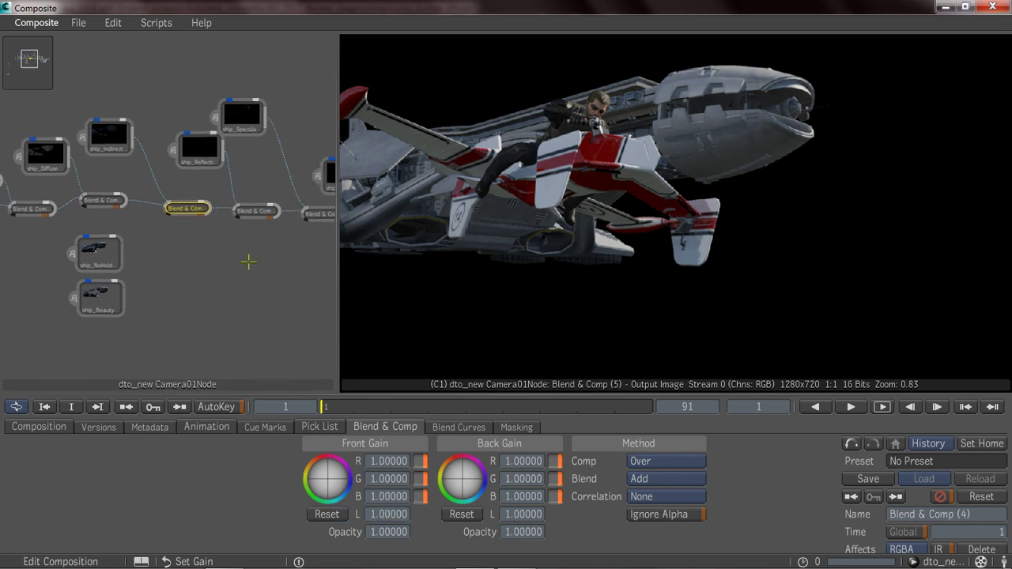
{"action": "left_click", "coordinate": [943, 563]}
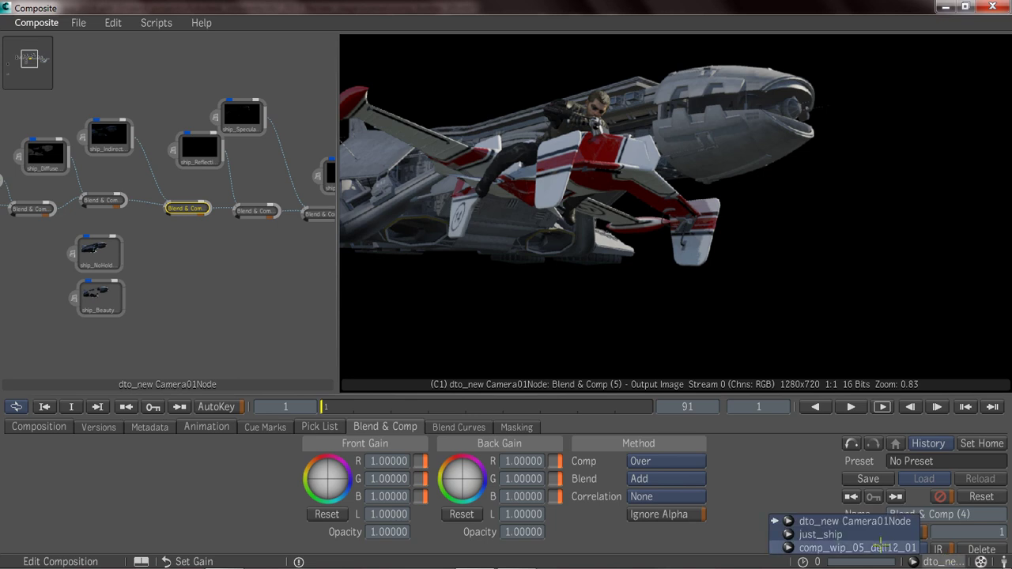
{"action": "left_click", "coordinate": [880, 546]}
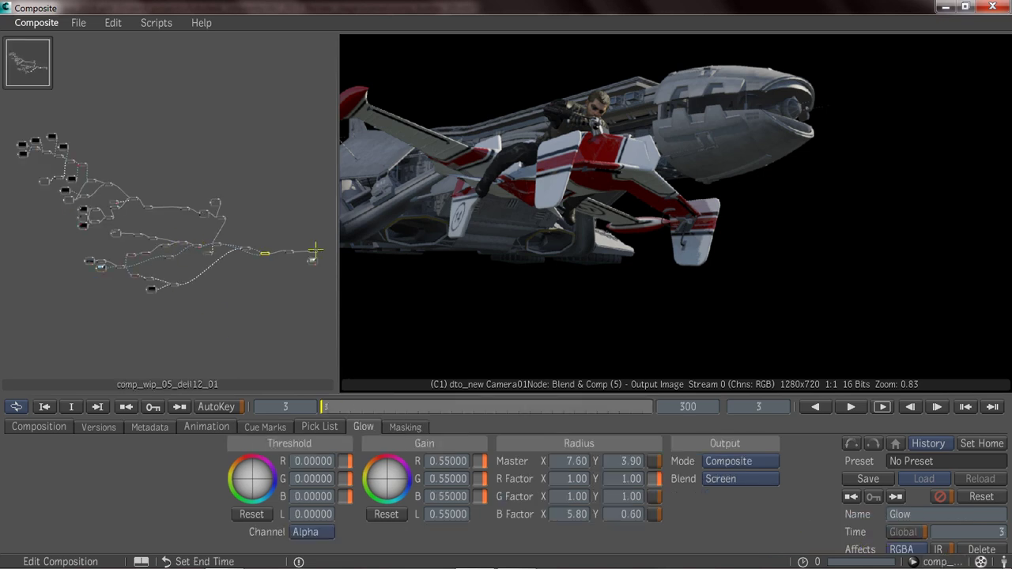
{"action": "left_click", "coordinate": [52, 136]}
{"action": "left_click_drag", "start_coordinate": [180, 255], "coordinate": [361, 259]}
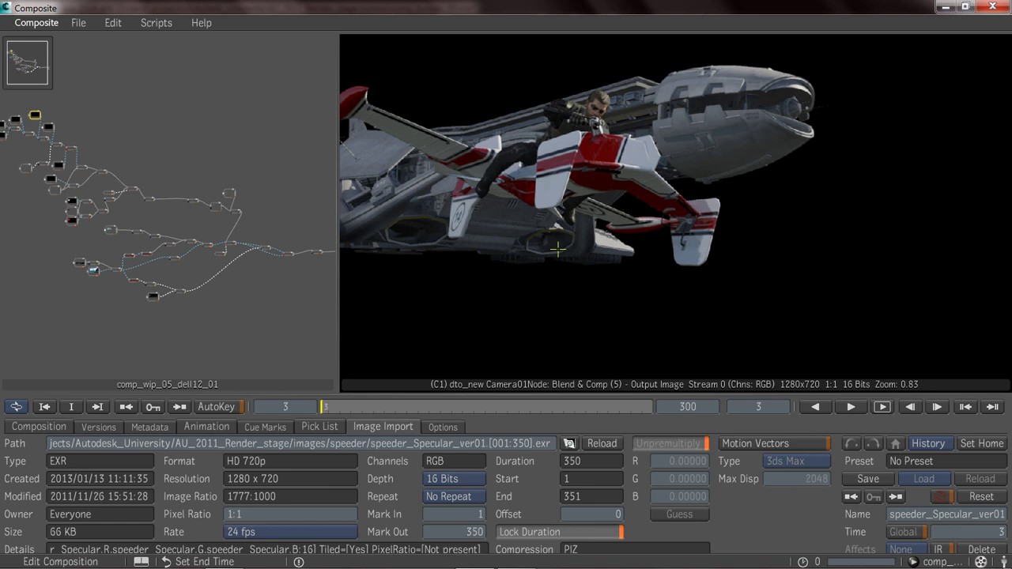
{"action": "key", "text": "F1"}
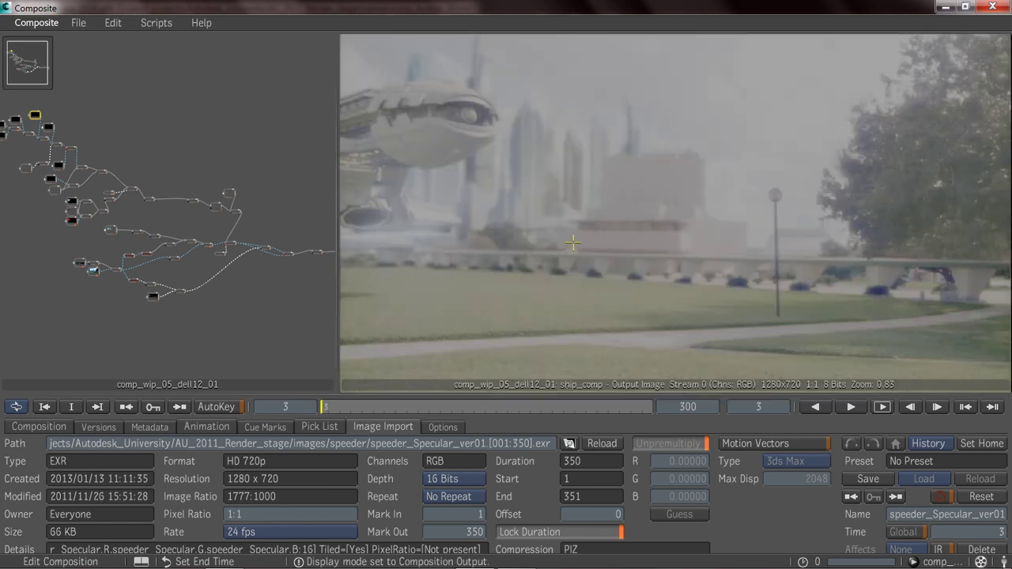
{"action": "key", "text": "Home"}
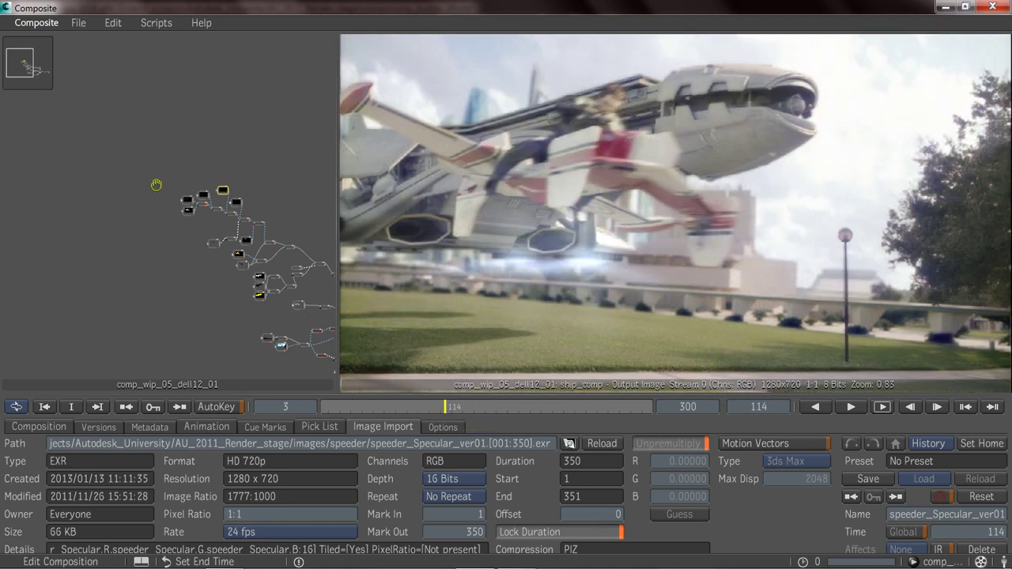
View the outputs along the speeder branch in turn: the last Add blend, CC Basics, Set Alpha and Blur nodes
{"action": "middle_click_drag", "start_coordinate": [265, 238], "coordinate": [193, 225]}
{"action": "middle_click_drag", "start_coordinate": [104, 243], "coordinate": [176, 208], "text": "ctrl"}
{"action": "middle_click_drag", "start_coordinate": [186, 208], "coordinate": [81, 261]}
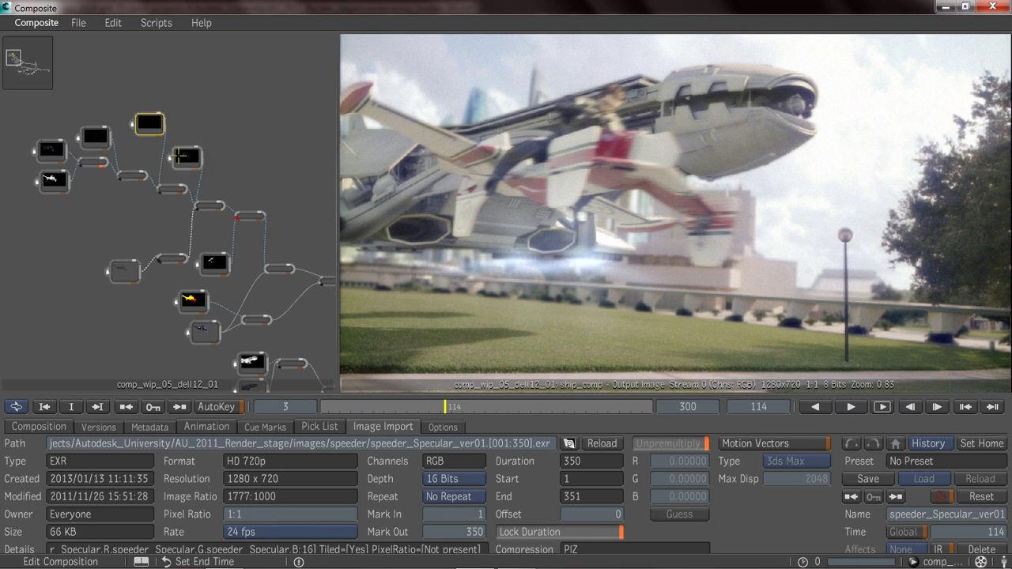
{"action": "left_click", "coordinate": [210, 206]}
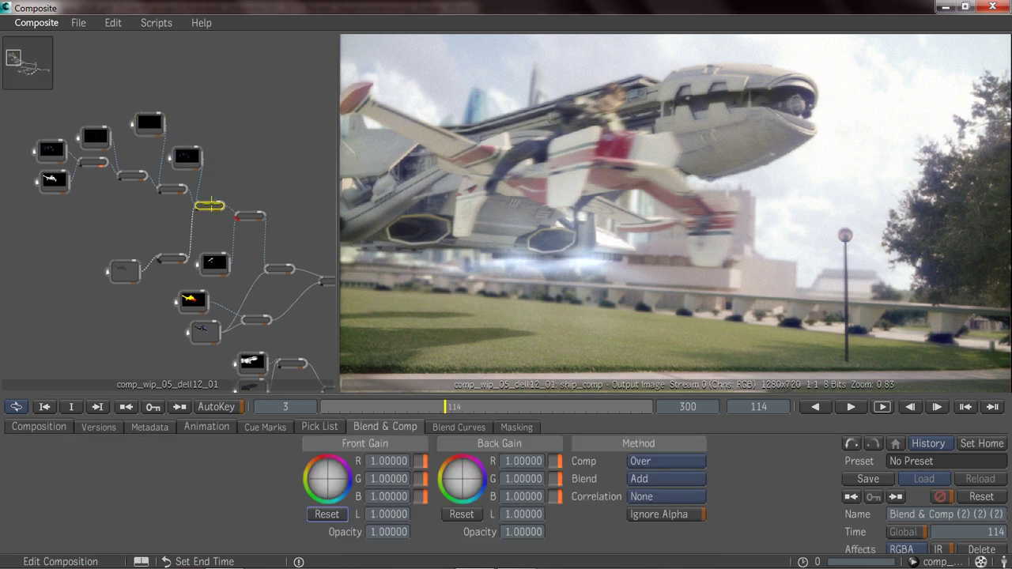
{"action": "key", "text": "F4"}
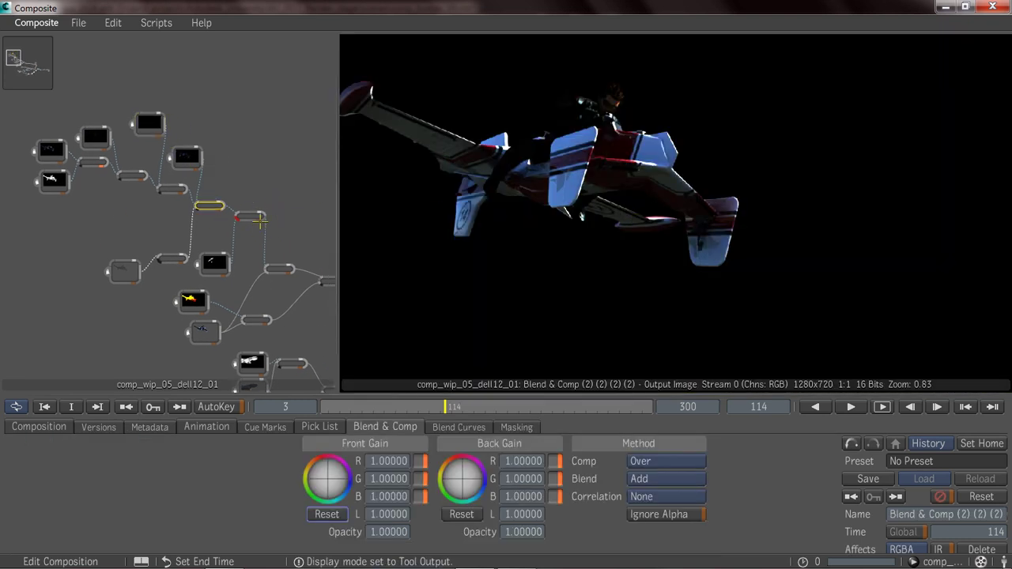
{"action": "middle_click_drag", "start_coordinate": [164, 207], "coordinate": [125, 199]}
{"action": "left_click", "coordinate": [214, 208]}
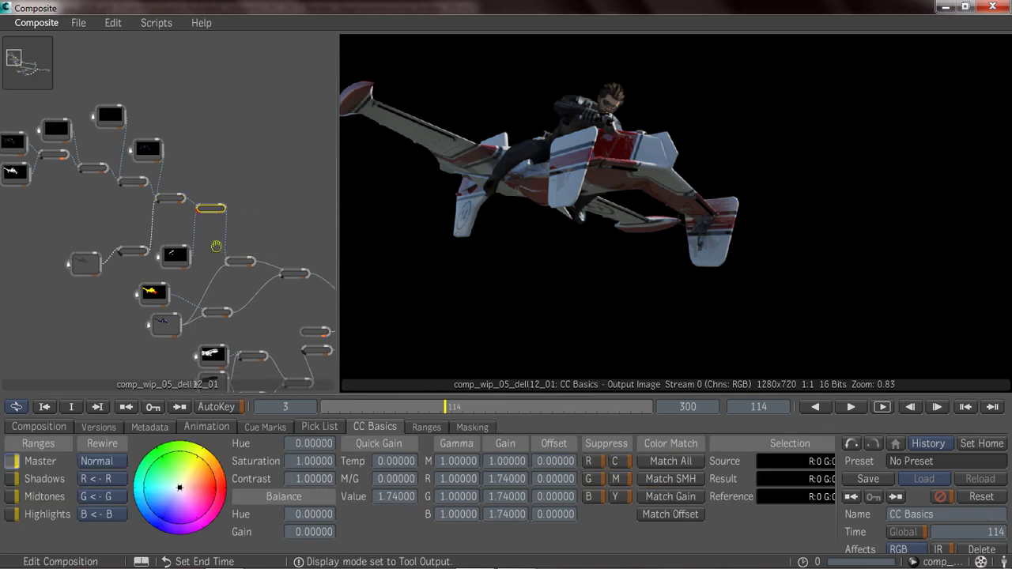
{"action": "left_click", "coordinate": [199, 231]}
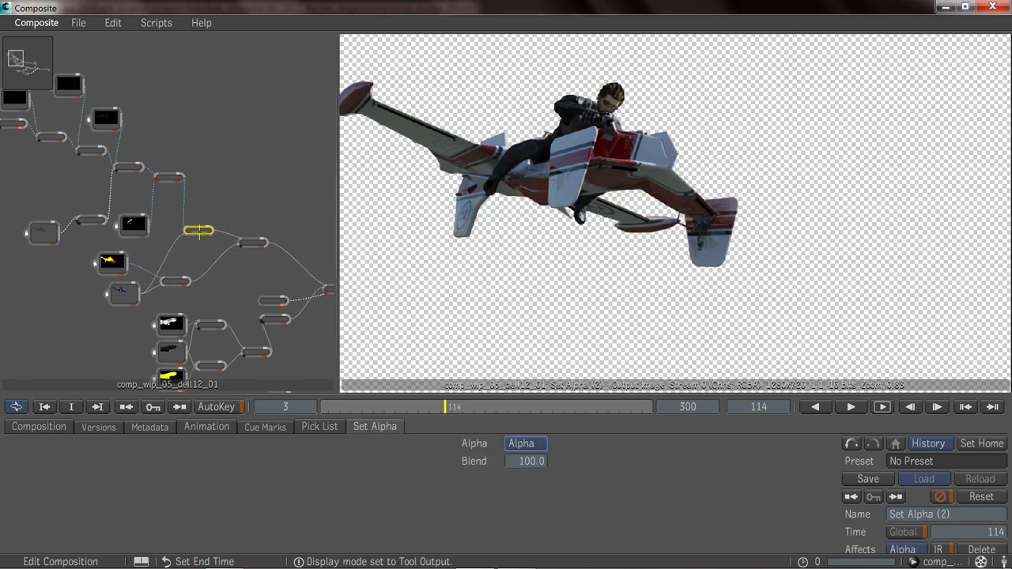
{"action": "left_click", "coordinate": [255, 241]}
View the outputs of the ship branch's merging node and its Photo Lab node
{"action": "middle_click_drag", "start_coordinate": [239, 219], "coordinate": [179, 164]}
{"action": "middle_click_drag", "start_coordinate": [195, 263], "coordinate": [189, 247]}
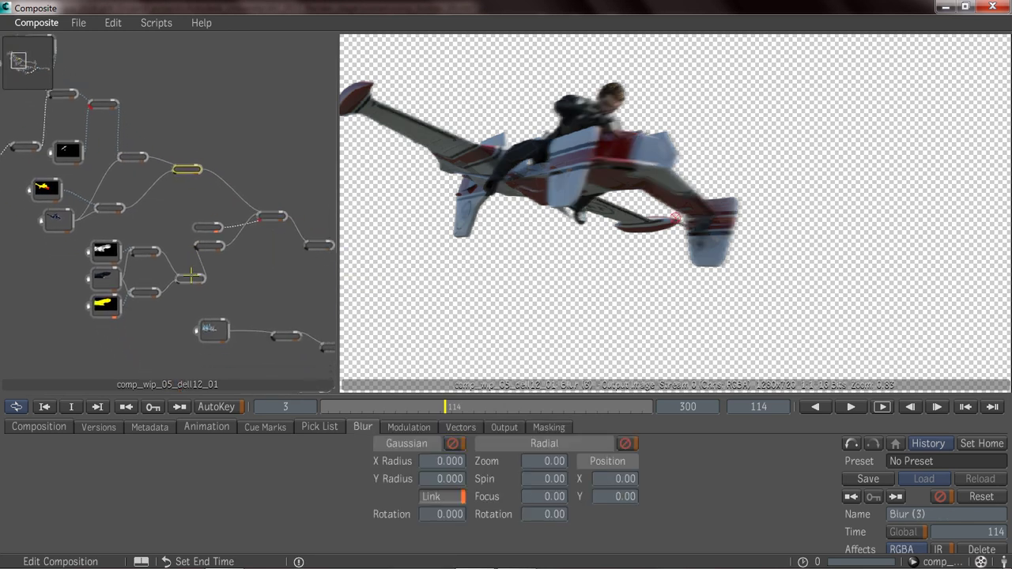
{"action": "left_click", "coordinate": [189, 279]}
{"action": "left_click", "coordinate": [209, 245]}
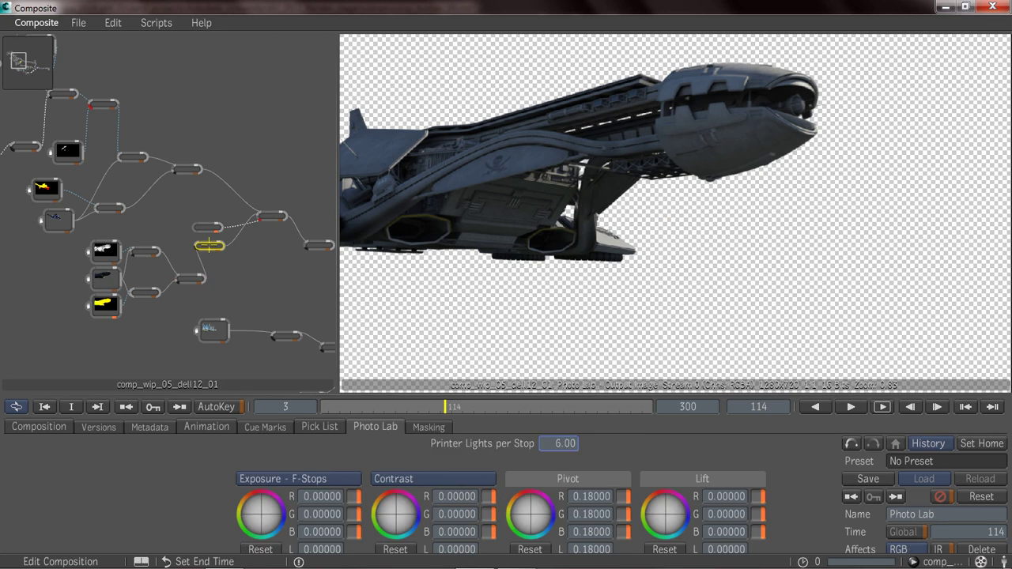
View the output of the node merging the ship and speeder branches, plus its downstream Remap Color node
{"action": "left_click", "coordinate": [271, 215]}
{"action": "middle_click_drag", "start_coordinate": [276, 260], "coordinate": [103, 234]}
{"action": "left_click", "coordinate": [215, 235]}
{"action": "left_click", "coordinate": [230, 236]}
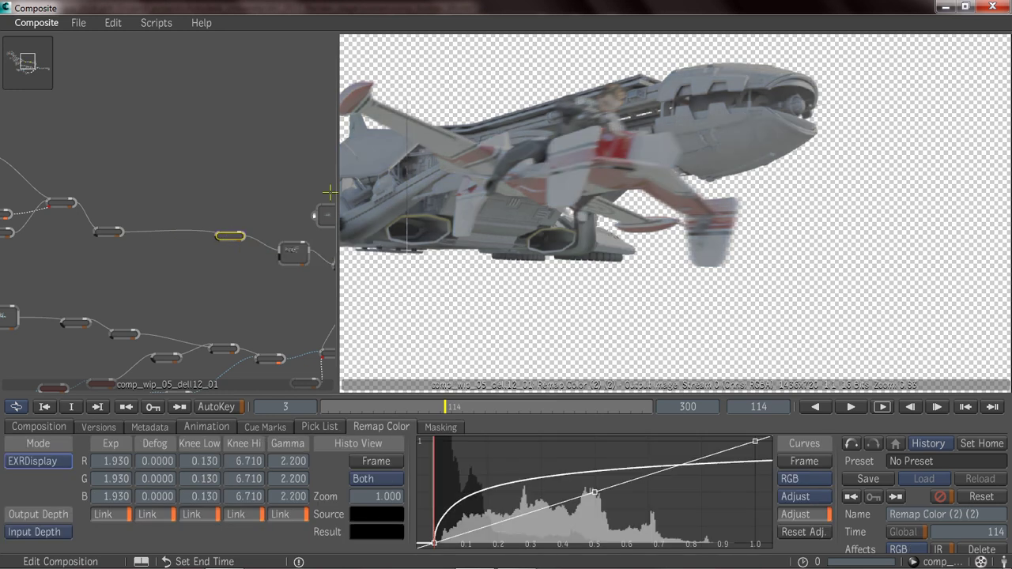
{"action": "middle_click_drag", "start_coordinate": [230, 236], "coordinate": [217, 236]}
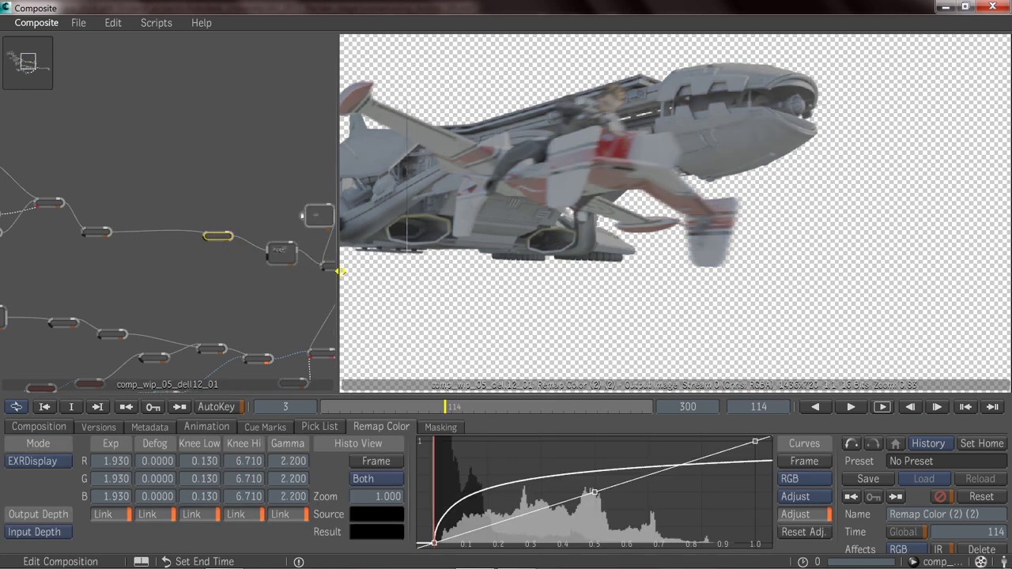
View the city skyline image and the outputs of its CC Basics and Lens Blur nodes in turn
{"action": "middle_click_drag", "start_coordinate": [154, 294], "coordinate": [256, 218]}
{"action": "left_click", "coordinate": [106, 236]}
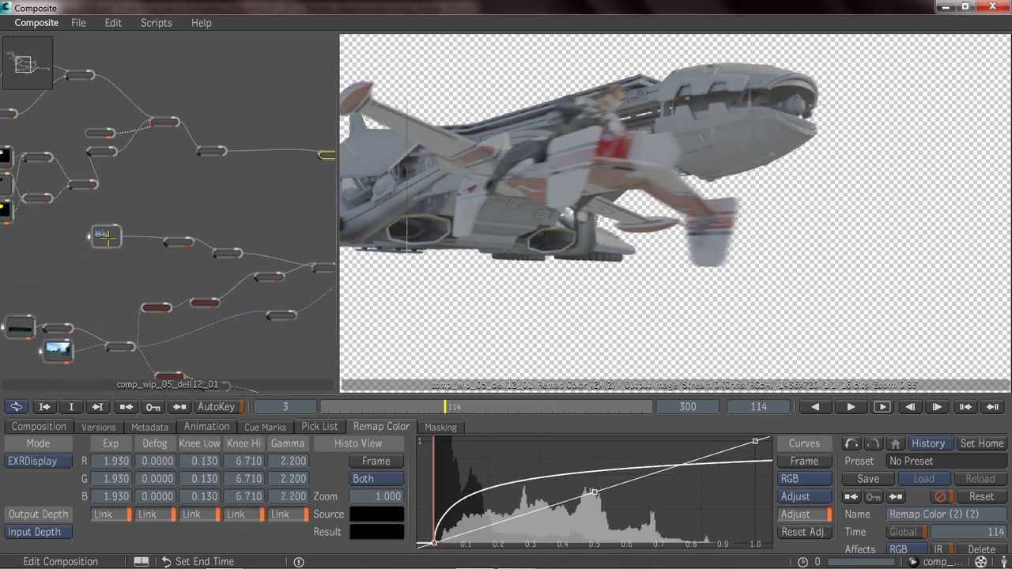
{"action": "middle_click_drag", "start_coordinate": [218, 255], "coordinate": [219, 237]}
{"action": "left_click", "coordinate": [183, 225]}
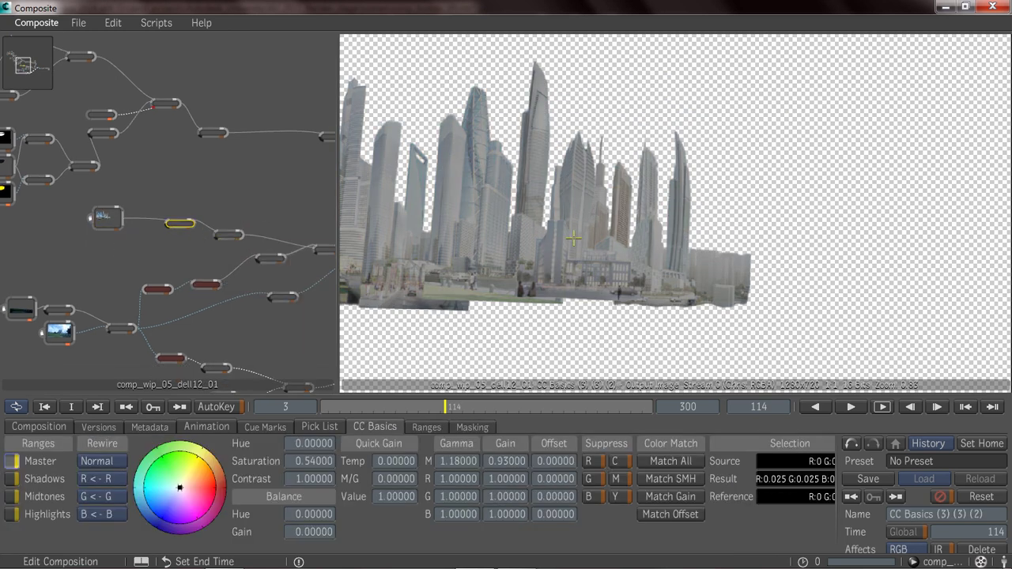
{"action": "left_click", "coordinate": [229, 235]}
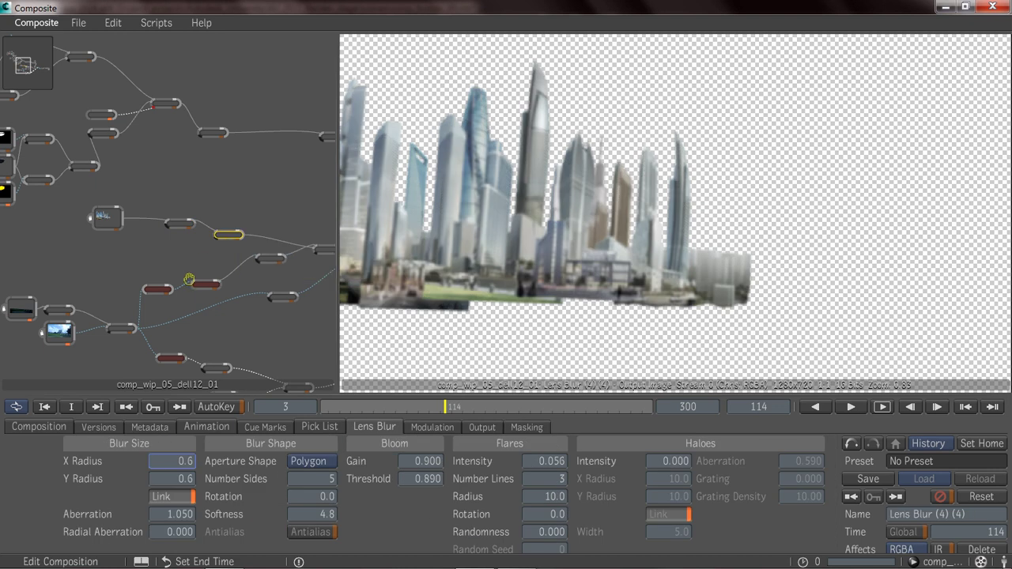
View the ground_shadow_MasterBeauty_ver01 pass, the background photo and the Blend & Comp output that combines them
{"action": "middle_click_drag", "start_coordinate": [20, 310], "coordinate": [68, 225]}
{"action": "left_click", "coordinate": [68, 225]}
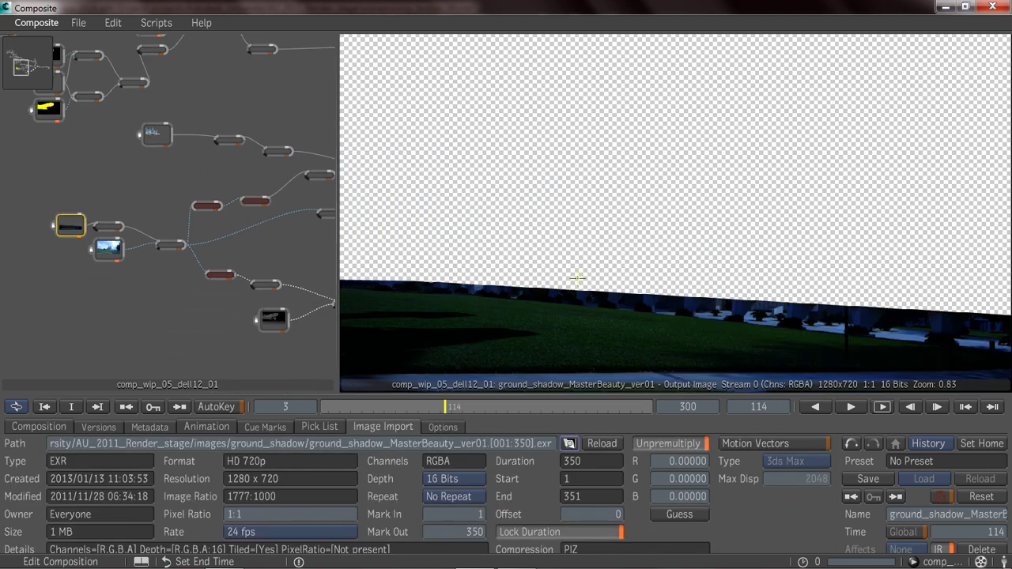
{"action": "left_click", "coordinate": [96, 252]}
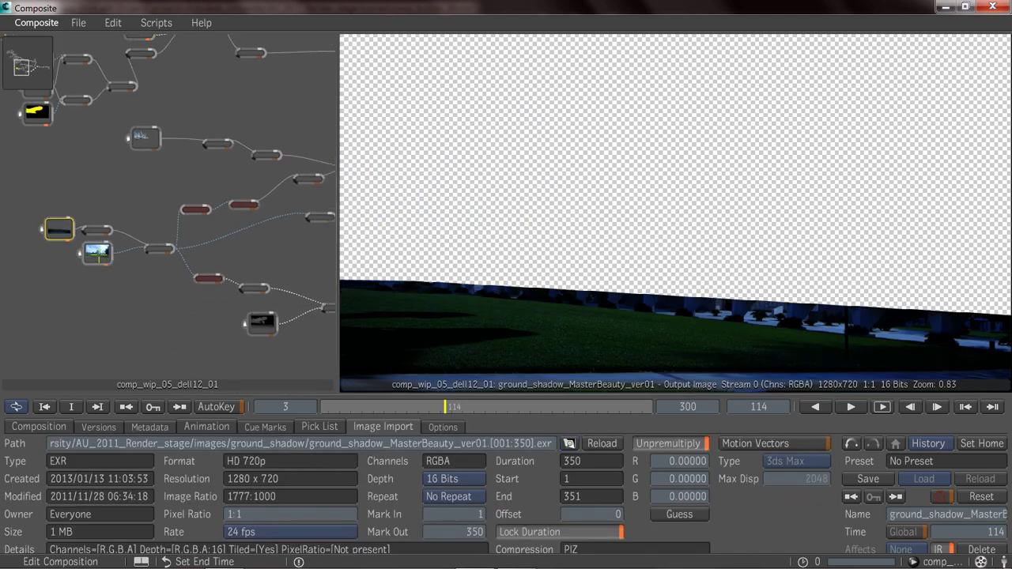
{"action": "left_click", "coordinate": [158, 250]}
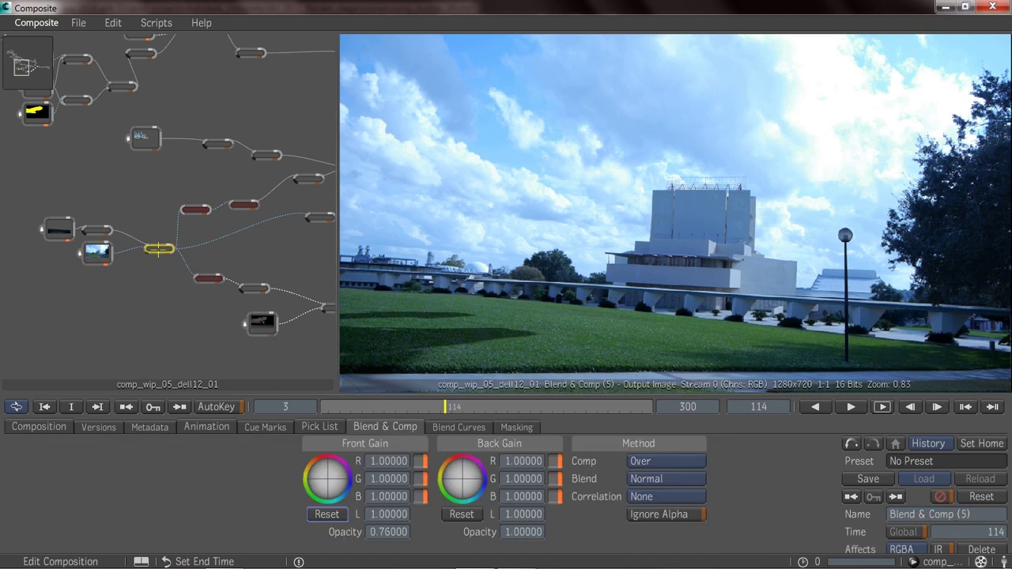
{"action": "middle_click_drag", "start_coordinate": [177, 289], "coordinate": [99, 276]}
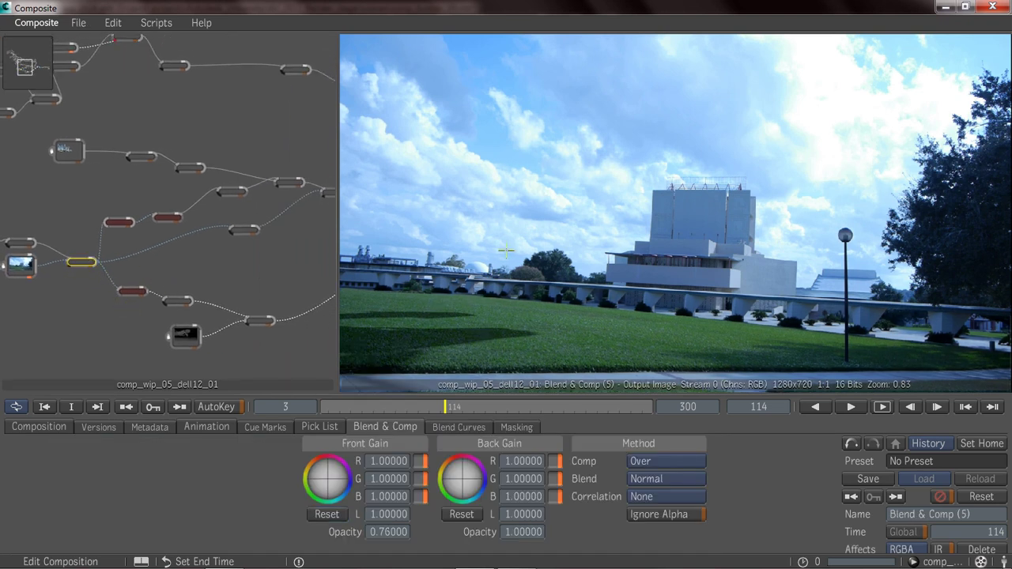
View the Keyer Sky node, its CC Basics correction and the Blend & Comp output that merges it with the city
{"action": "middle_click_drag", "start_coordinate": [131, 302], "coordinate": [142, 280]}
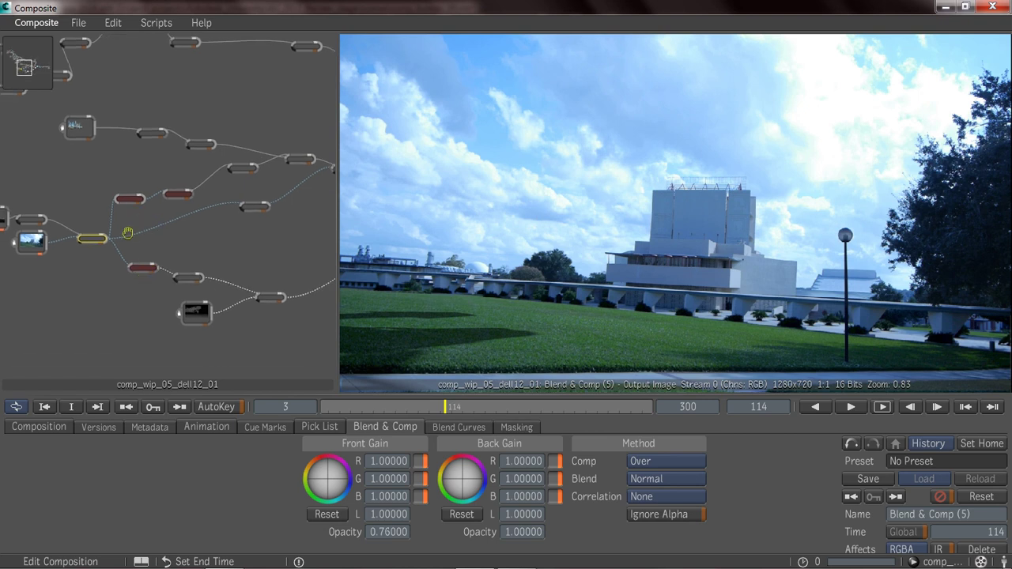
{"action": "scroll", "coordinate": [140, 239], "scroll_direction": "up", "scroll_amount": 5}
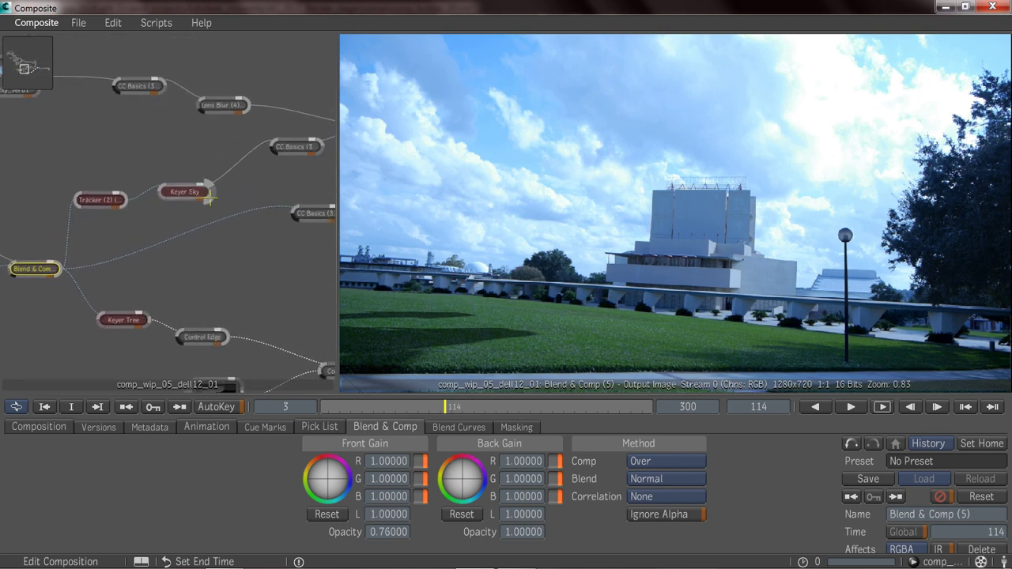
{"action": "left_click", "coordinate": [187, 193]}
{"action": "middle_click_drag", "start_coordinate": [187, 193], "coordinate": [204, 181]}
{"action": "left_click", "coordinate": [204, 180]}
{"action": "middle_click_drag", "start_coordinate": [200, 239], "coordinate": [116, 274]}
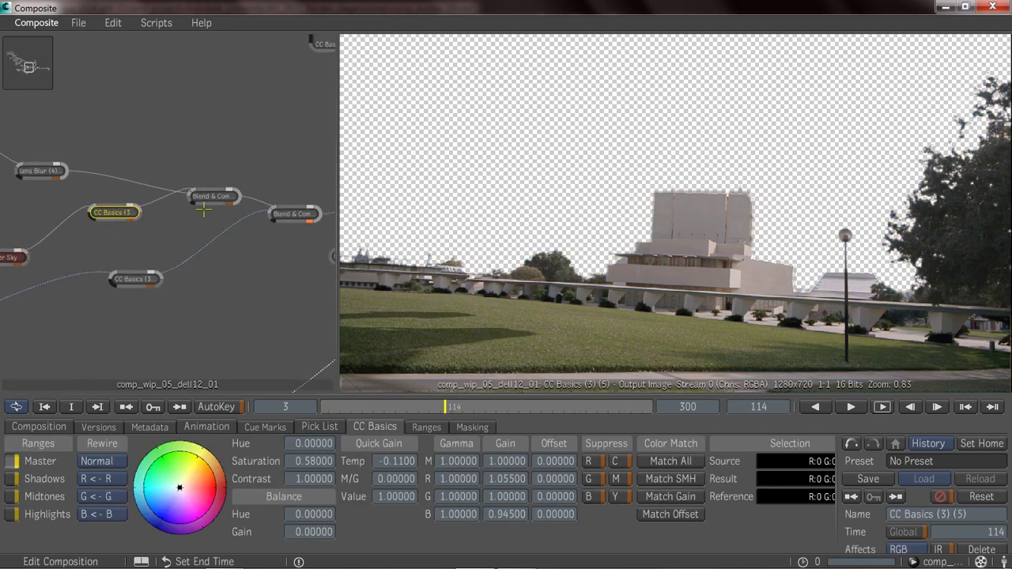
{"action": "left_click", "coordinate": [211, 196]}
View the output of the Blend & Comp node that places the city and keyed foreground over the sky
{"action": "middle_click_drag", "start_coordinate": [239, 283], "coordinate": [193, 249]}
{"action": "middle_click_drag", "start_coordinate": [76, 189], "coordinate": [151, 183]}
{"action": "middle_click_drag", "start_coordinate": [54, 218], "coordinate": [124, 210]}
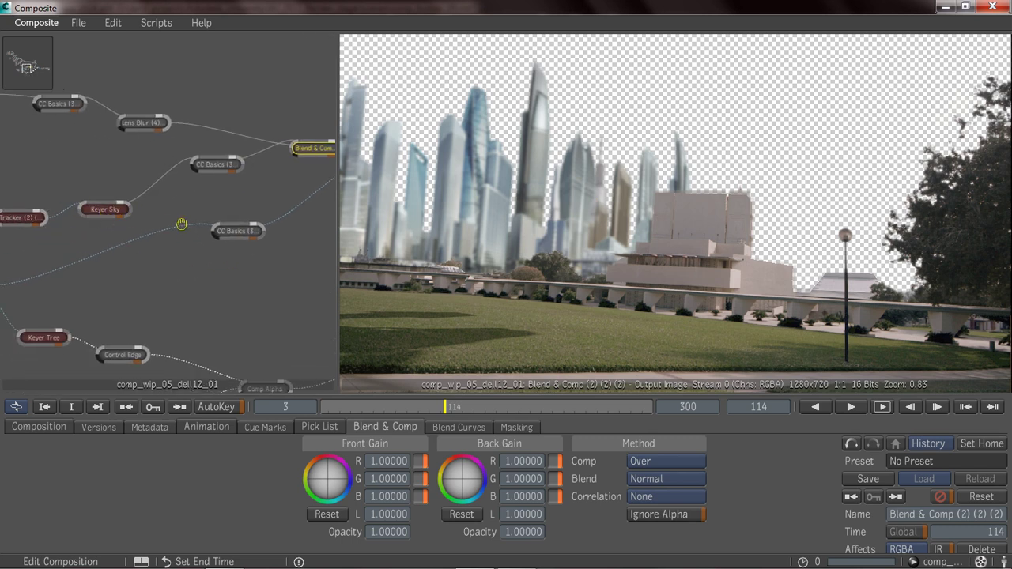
{"action": "middle_click_drag", "start_coordinate": [216, 217], "coordinate": [156, 213]}
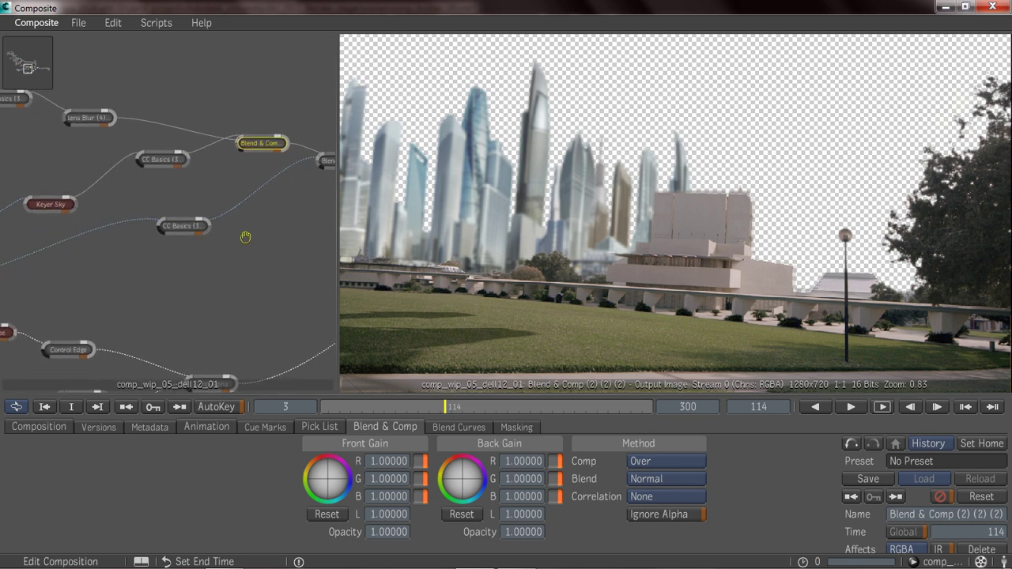
{"action": "scroll", "coordinate": [266, 237], "scroll_direction": "down", "scroll_amount": 2}
{"action": "left_click", "coordinate": [317, 173]}
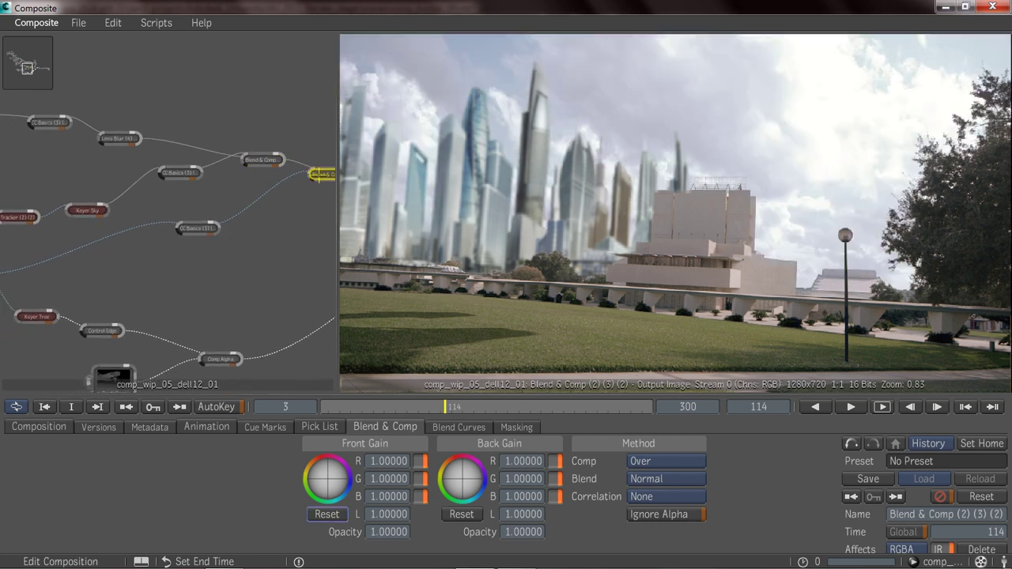
Compare the color-corrected background from the lower CC Basics node with the final background Blend & Comp output
{"action": "middle_click_drag", "start_coordinate": [253, 210], "coordinate": [218, 215]}
{"action": "left_click", "coordinate": [196, 201]}
{"action": "middle_click_drag", "start_coordinate": [231, 251], "coordinate": [192, 222]}
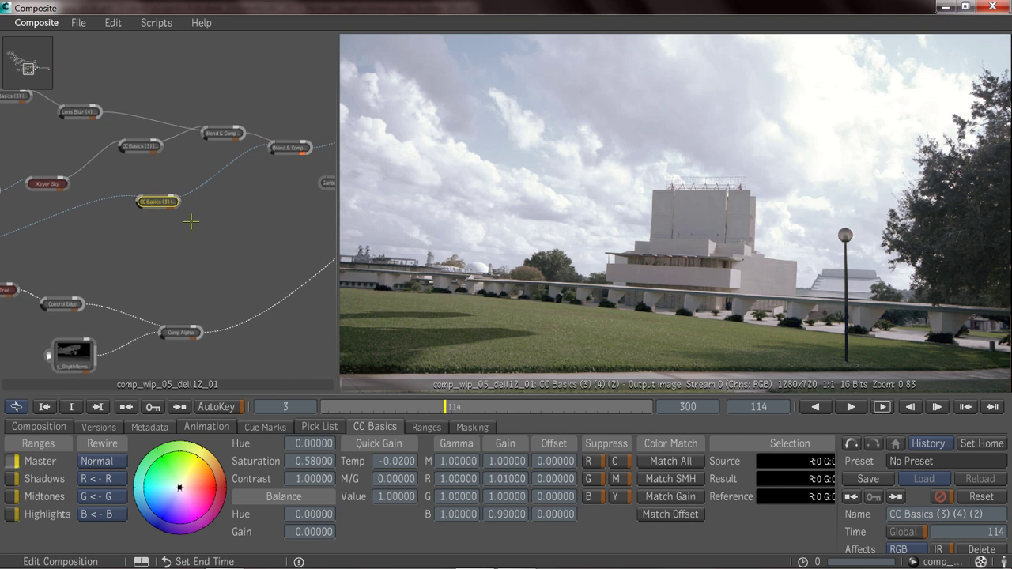
{"action": "left_click", "coordinate": [287, 152]}
View the g_DepthRemapped depth pass that feeds the Comp Alpha node
{"action": "middle_click_drag", "start_coordinate": [285, 162], "coordinate": [222, 251]}
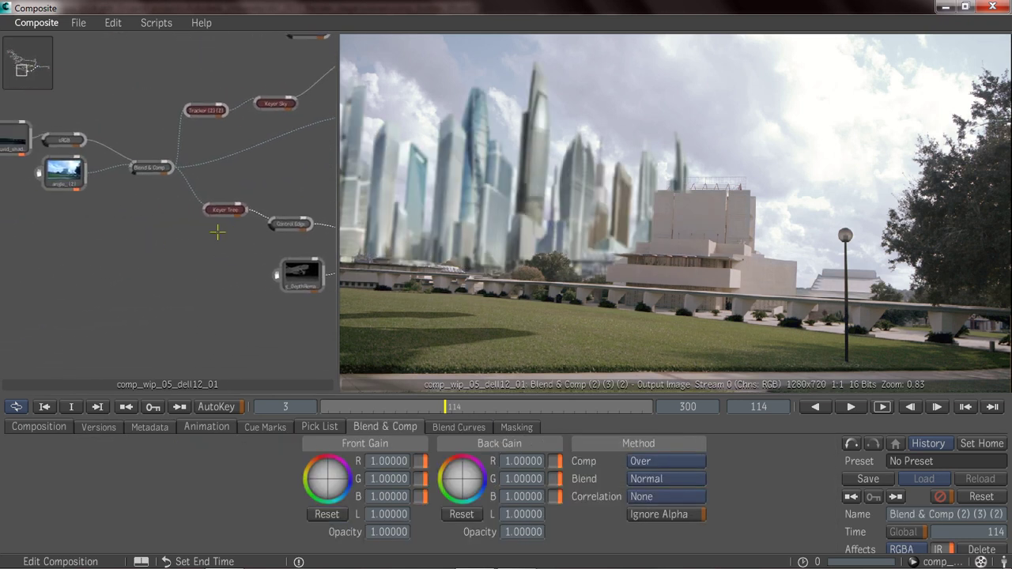
{"action": "middle_click_drag", "start_coordinate": [109, 184], "coordinate": [117, 294]}
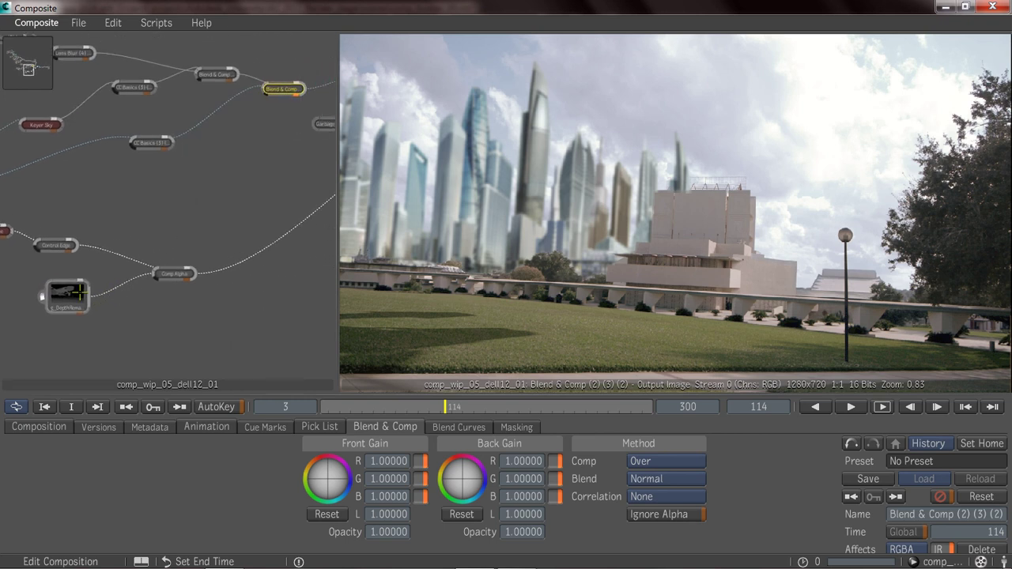
{"action": "left_click", "coordinate": [79, 293]}
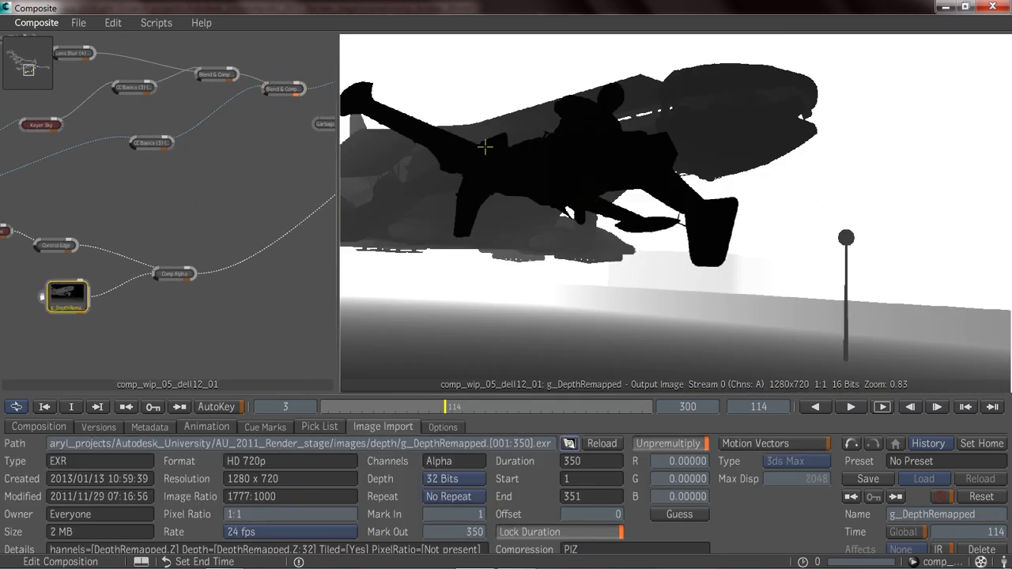
View the outputs of the Keyer Tree, Control Edge and Comp Alpha nodes along the tree matte branch
{"action": "middle_click_drag", "start_coordinate": [3, 250], "coordinate": [85, 227]}
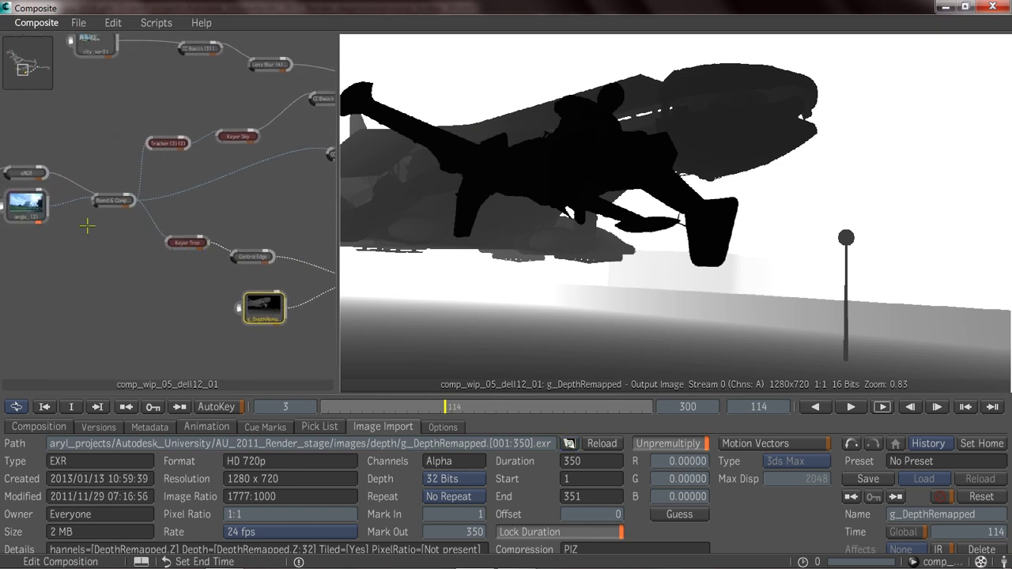
{"action": "left_click", "coordinate": [187, 242]}
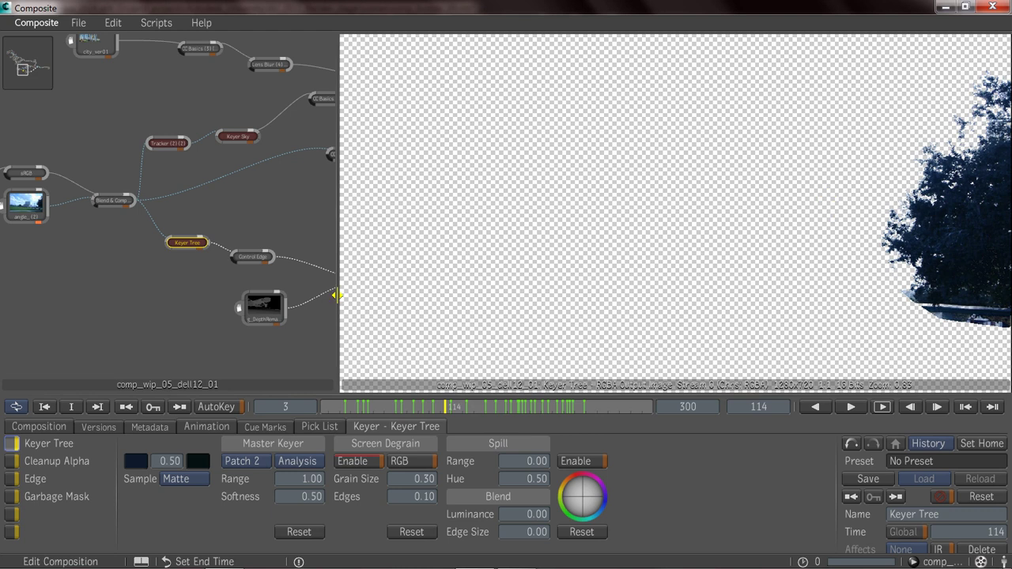
{"action": "middle_click_drag", "start_coordinate": [193, 276], "coordinate": [170, 276]}
{"action": "middle_click_drag", "start_coordinate": [237, 274], "coordinate": [163, 290]}
{"action": "left_click", "coordinate": [162, 259]}
{"action": "left_click", "coordinate": [175, 270]}
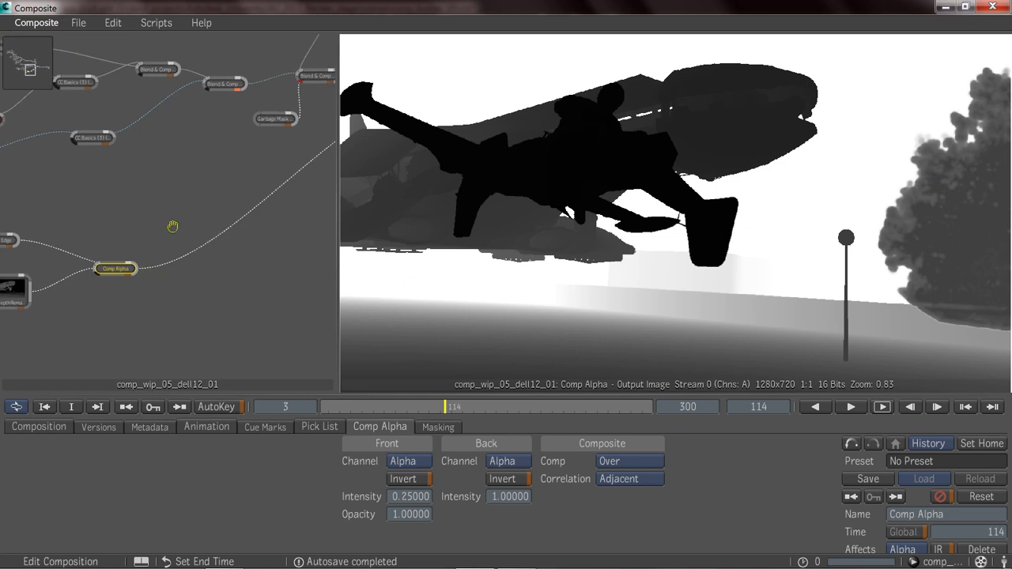
View the outputs of the final Lens Blur, Glow and Add Grain nodes in turn
{"action": "middle_click_drag", "start_coordinate": [173, 237], "coordinate": [135, 267]}
{"action": "middle_click_drag", "start_coordinate": [295, 173], "coordinate": [86, 260]}
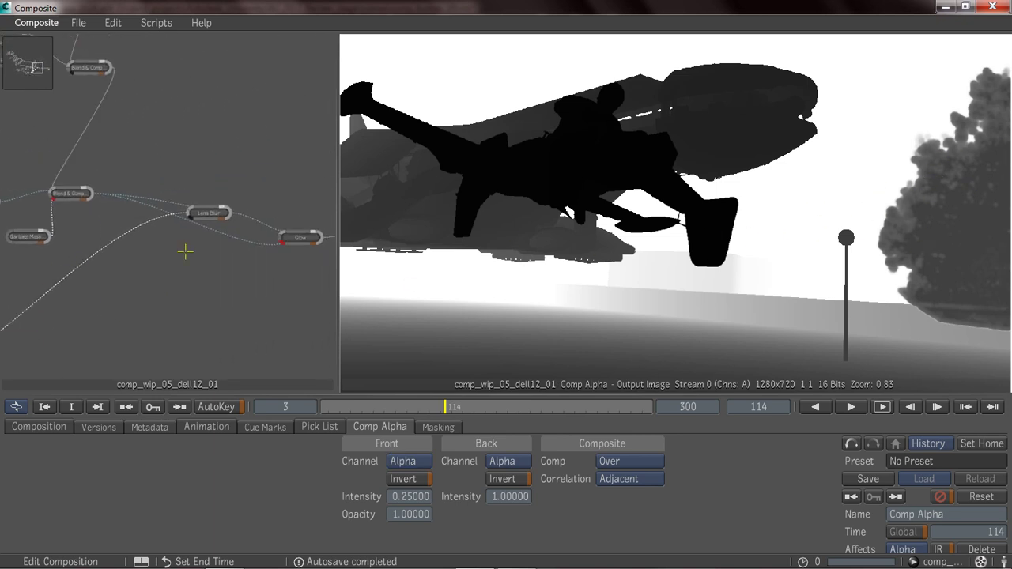
{"action": "left_click", "coordinate": [206, 211]}
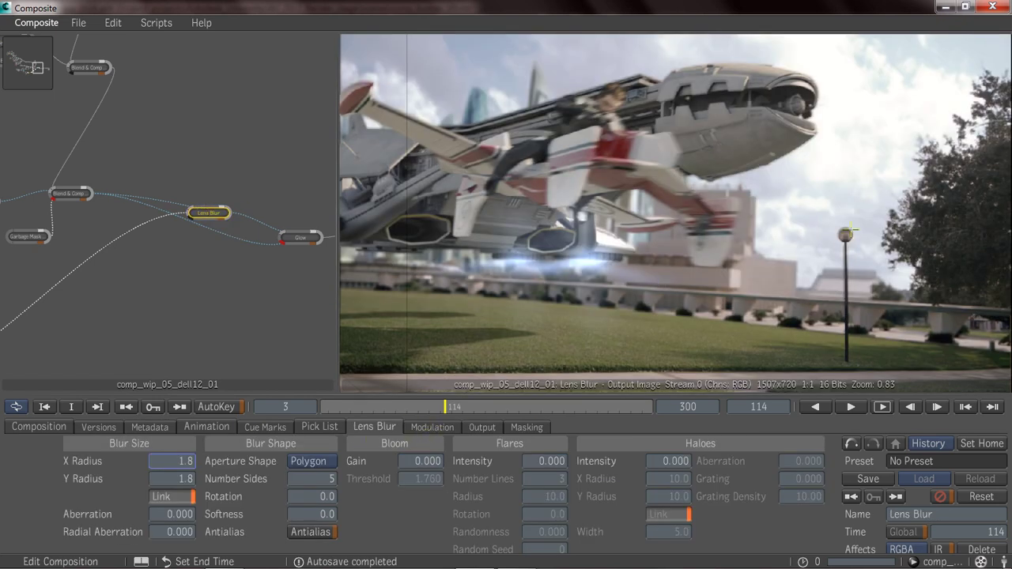
{"action": "middle_click_drag", "start_coordinate": [155, 148], "coordinate": [74, 124]}
{"action": "left_click", "coordinate": [214, 218]}
{"action": "middle_click_drag", "start_coordinate": [159, 258], "coordinate": [63, 259]}
{"action": "left_click", "coordinate": [237, 214]}
View the rendered comp_wip_05_dell12_01_ship_comp sequence and survey the whole node network
{"action": "middle_click_drag", "start_coordinate": [241, 278], "coordinate": [87, 277]}
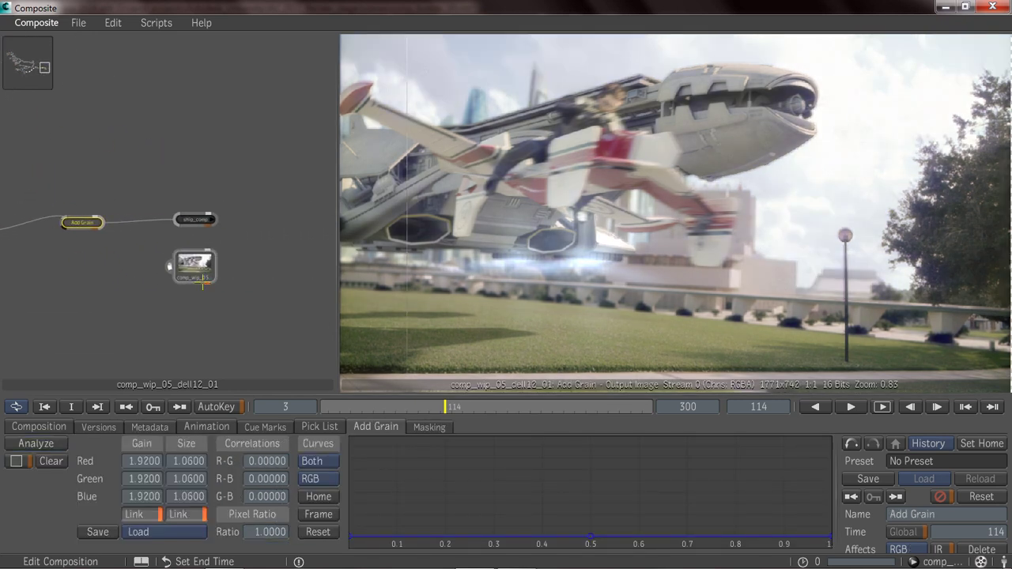
{"action": "left_click", "coordinate": [204, 270]}
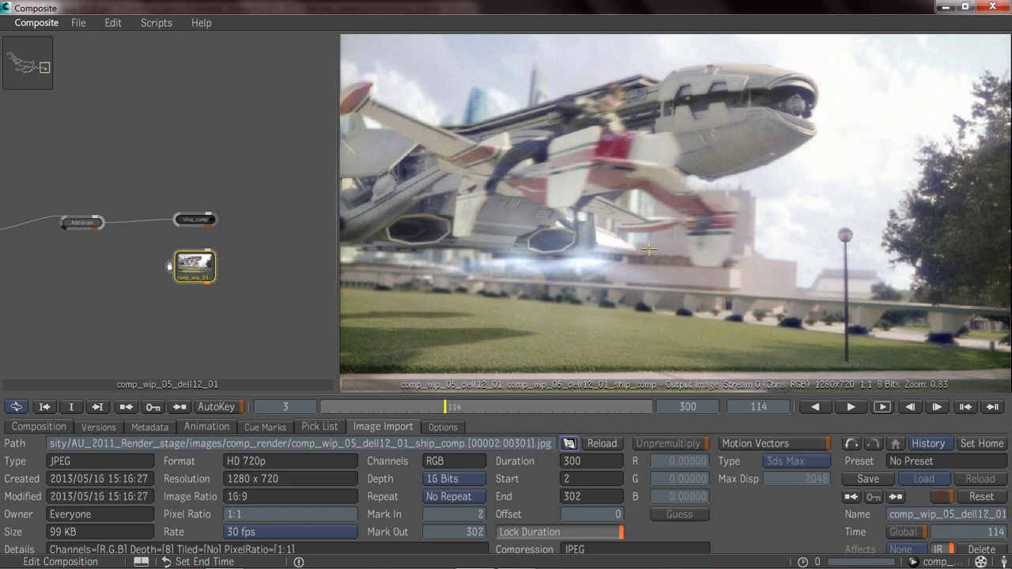
{"action": "scroll", "coordinate": [261, 250], "scroll_direction": "down", "scroll_amount": 5}
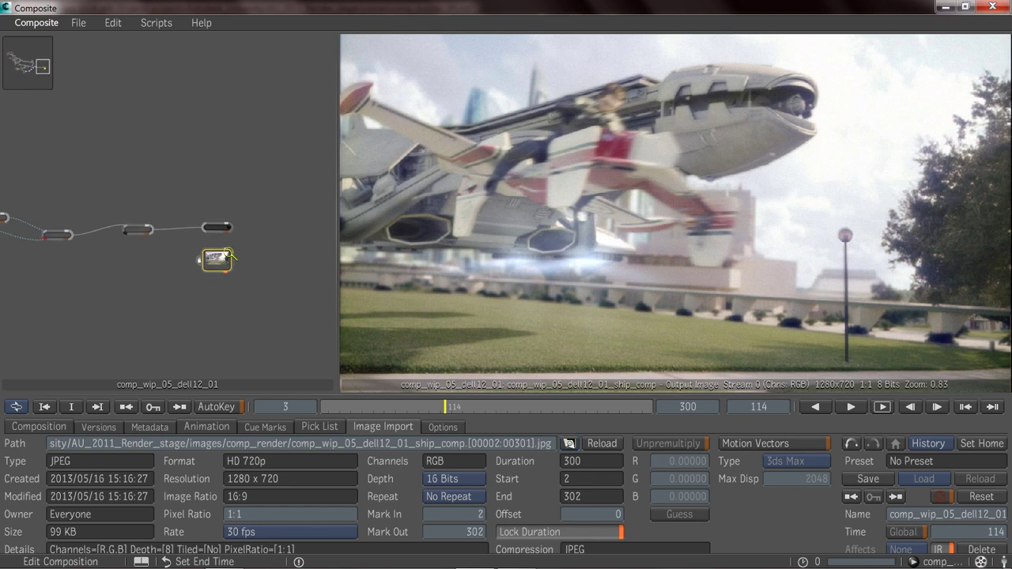
{"action": "middle_click_drag", "start_coordinate": [253, 251], "coordinate": [313, 247]}
{"action": "middle_click_drag", "start_coordinate": [100, 256], "coordinate": [146, 261]}
{"action": "middle_click_drag", "start_coordinate": [241, 263], "coordinate": [226, 308]}
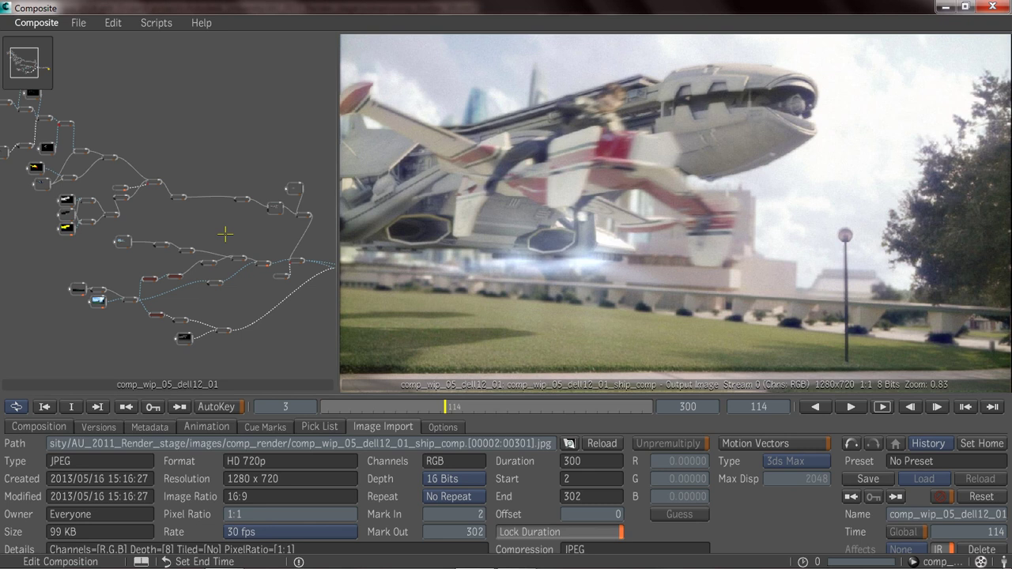